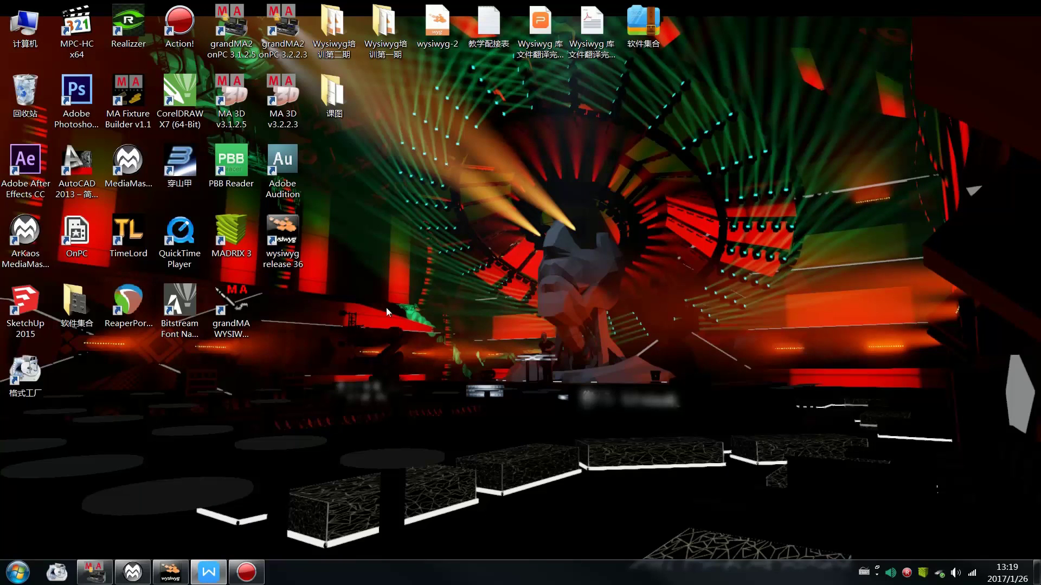
- Bring up the grandMA2 onPC window and arrange it over the wysiwyg visualiser so both are visible
left_click(108, 573)
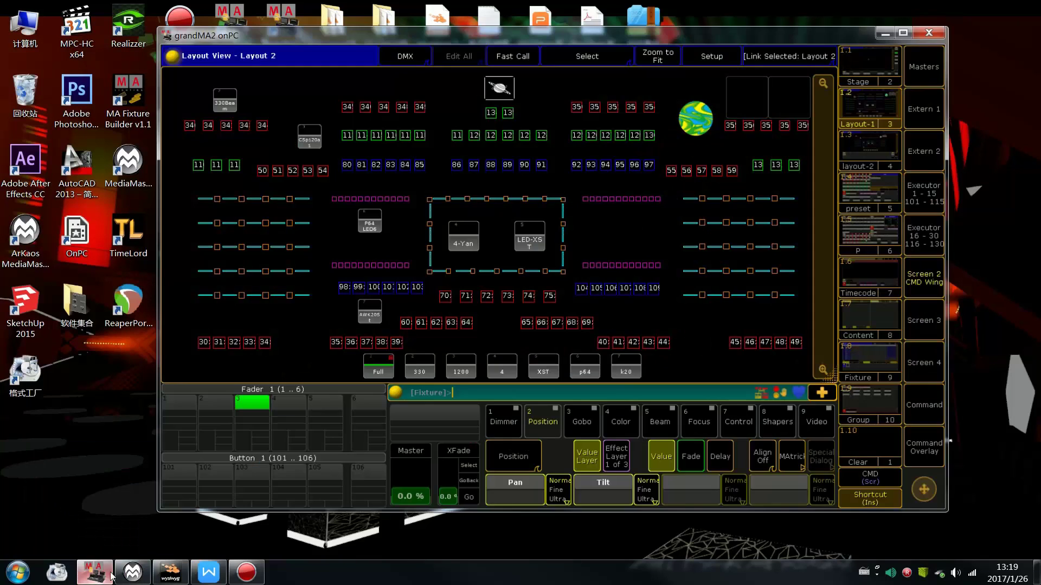
left_click(904, 33)
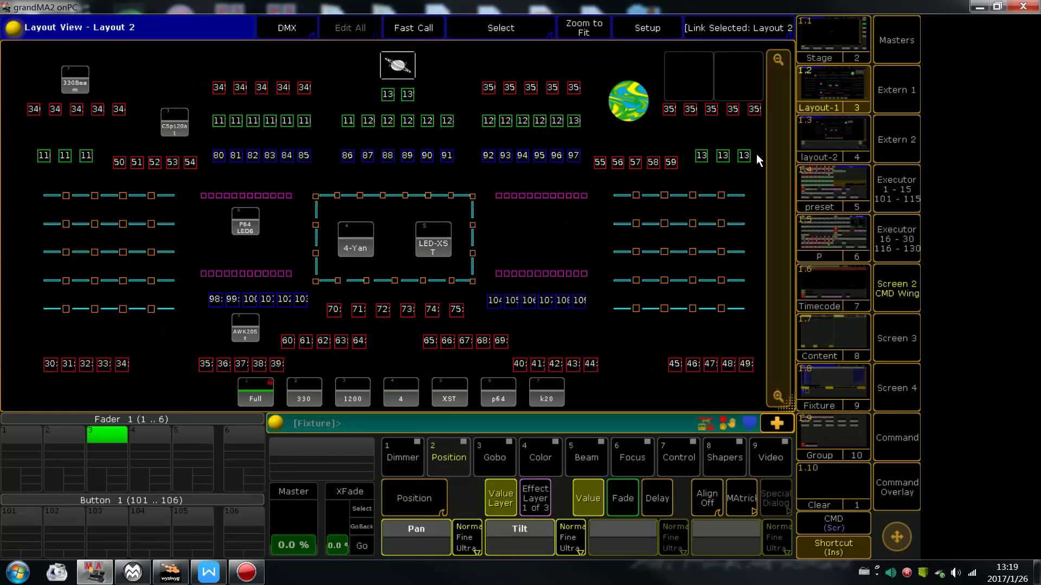
left_click(1001, 6)
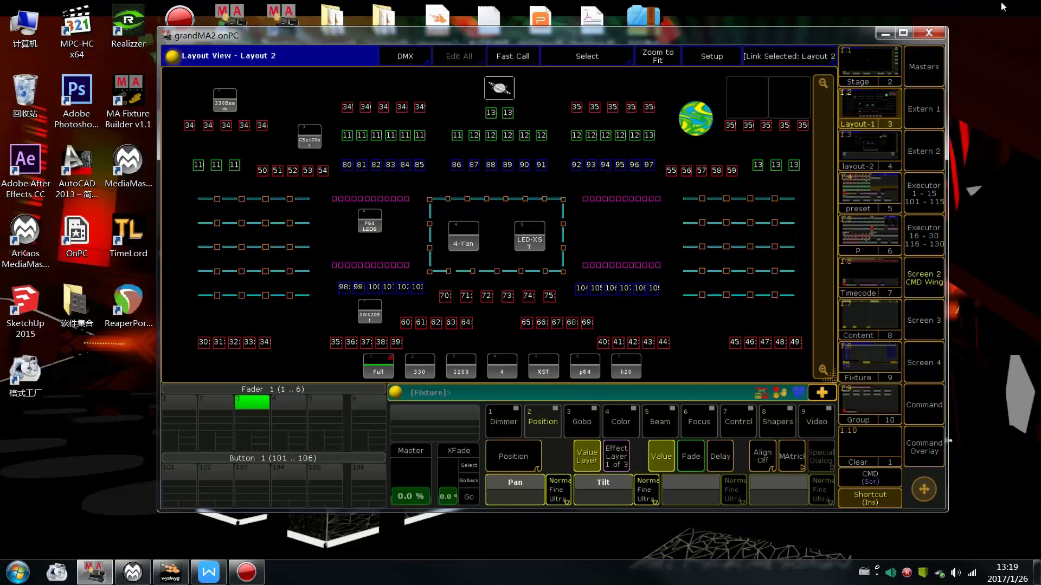
left_click_drag(620, 41, 715, 66)
left_click(170, 572)
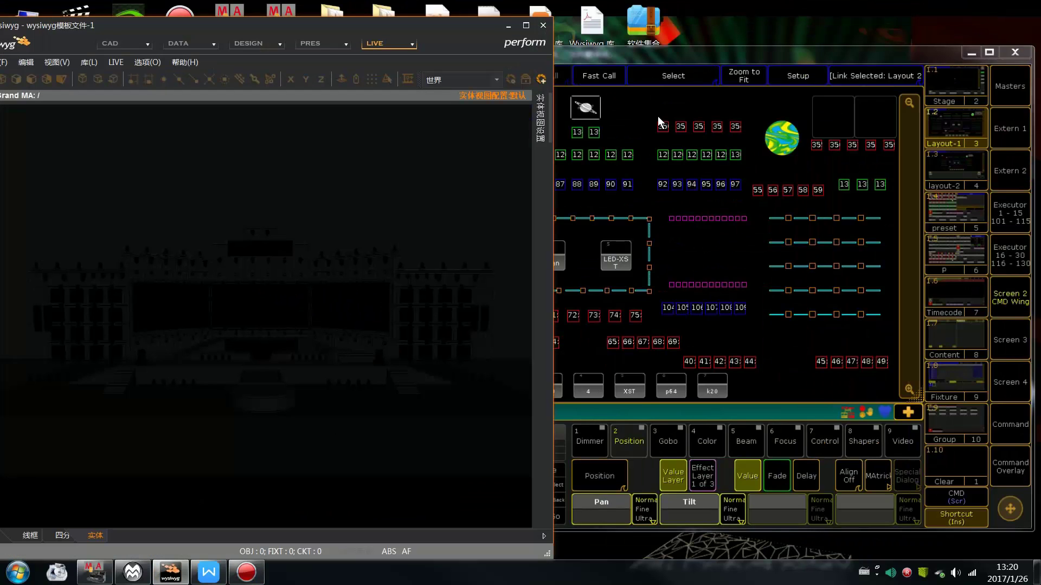
left_click(658, 60)
- Show the Group view and select group 44, 330-5-6
left_click(952, 421)
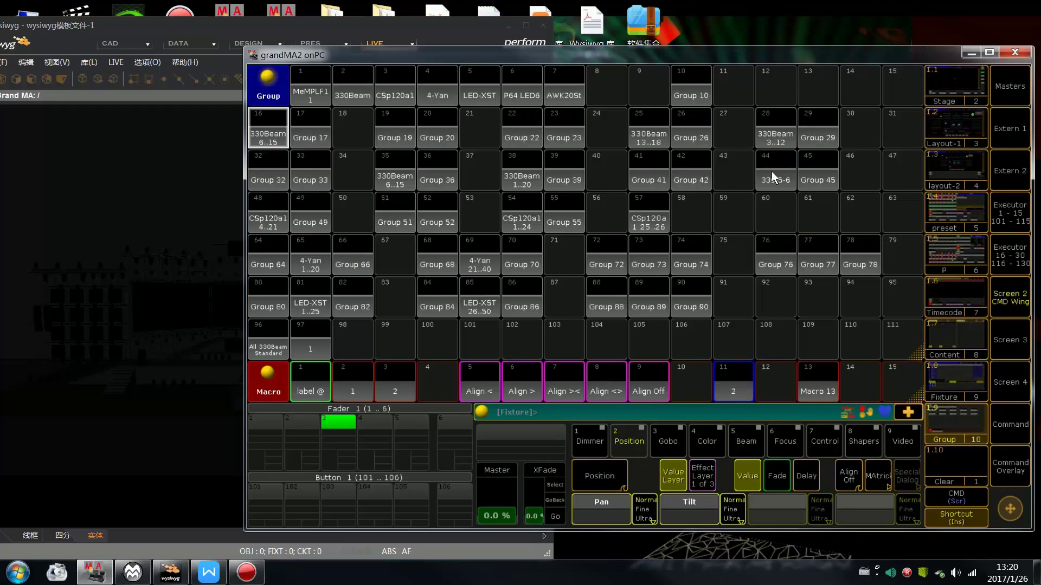
left_click(772, 171)
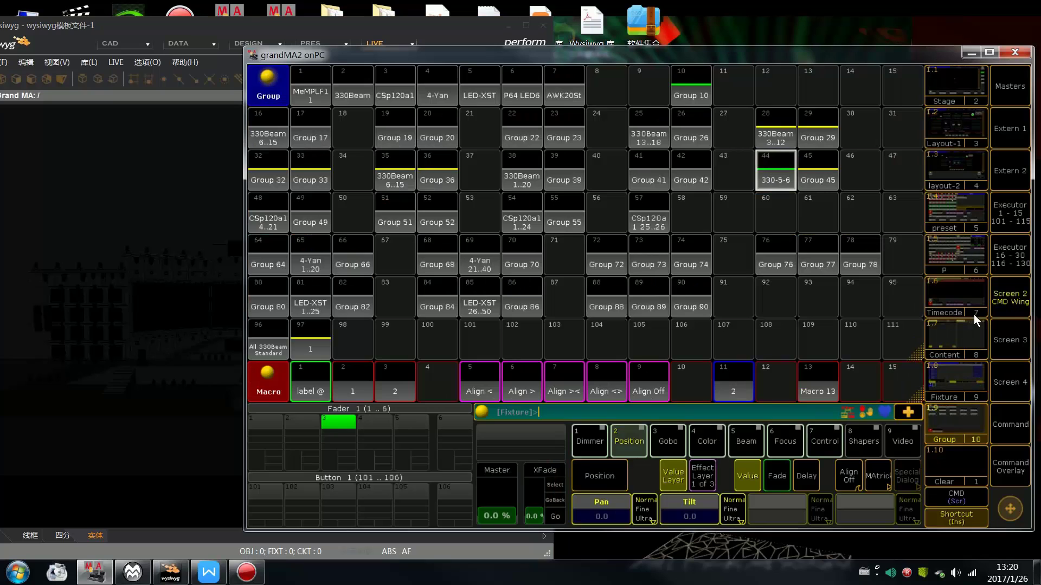
left_click(954, 424)
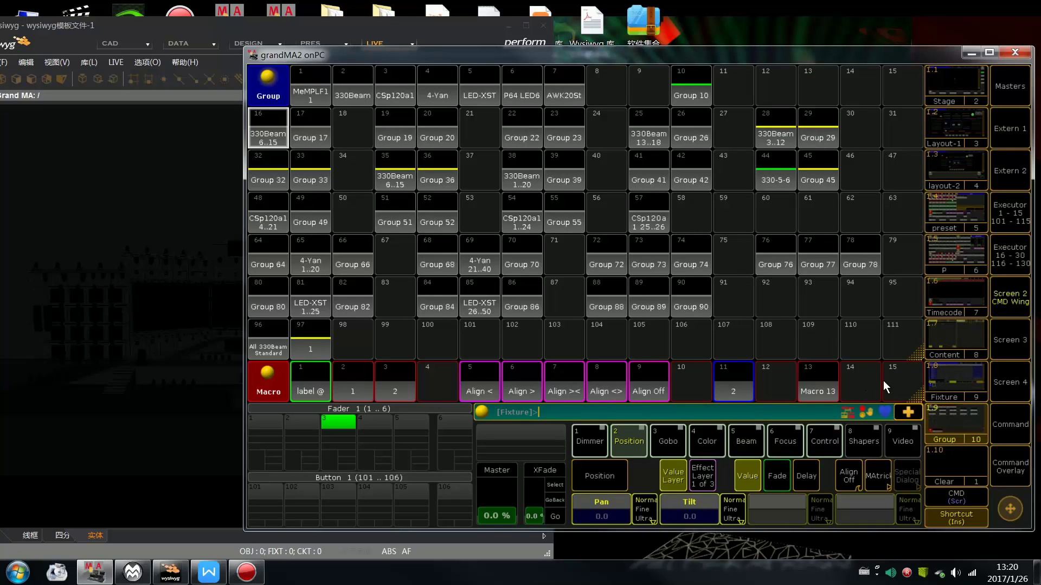
- Create macro 14 with a single line containing the command Full
left_click(864, 374)
left_click(531, 239)
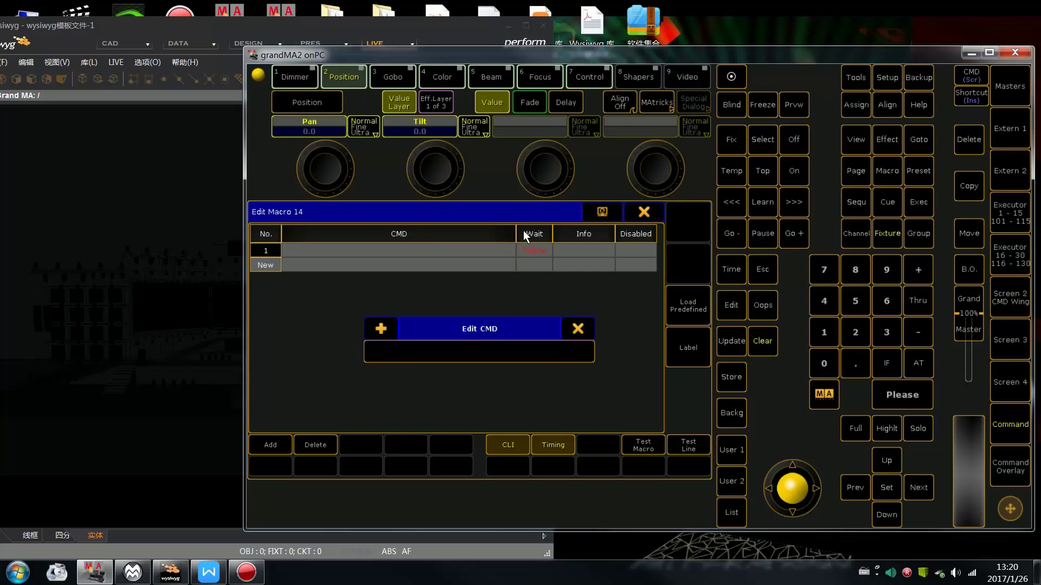
type("Full")
key("Return")
left_click(644, 211)
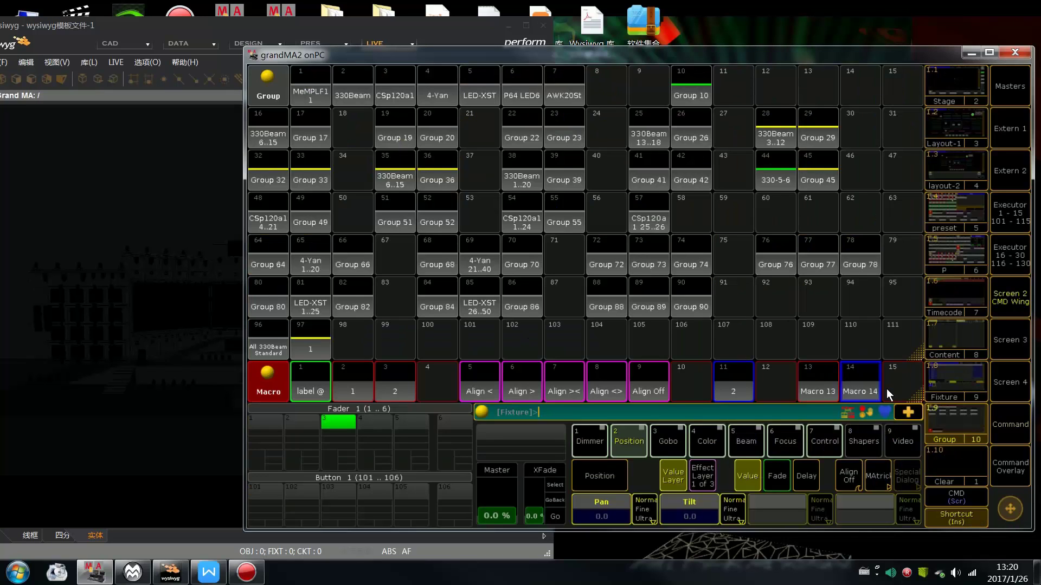
- Run Macro 14 on the selected fixtures with tilt at 51.5, and move the console window to uncover more of the visualiser
left_click(864, 382)
left_click_drag(639, 49, 709, 51)
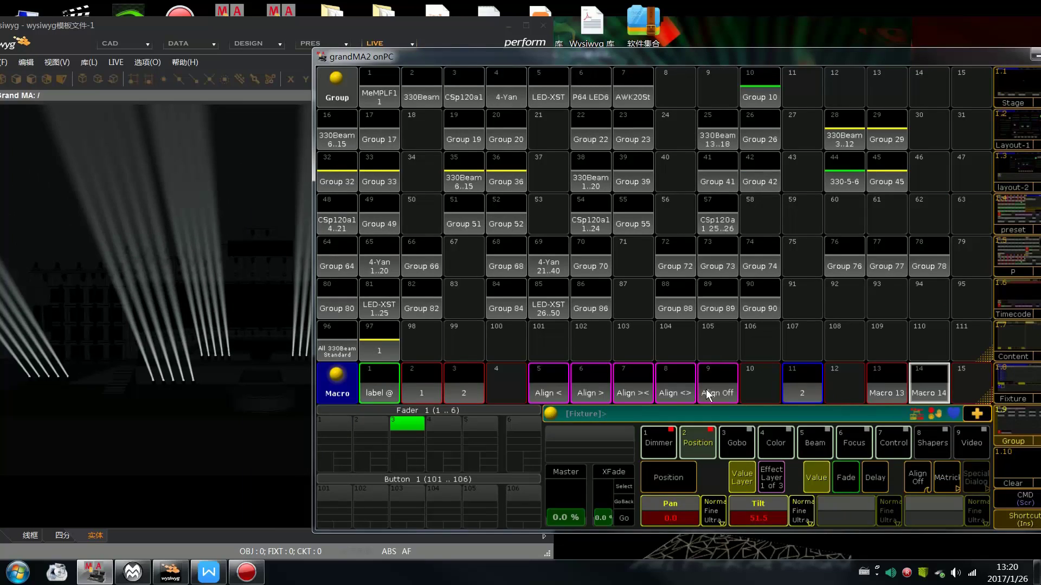
- Raise Align Group X in MAtricks and fan the beams' pan to -13.5 using the Align >< macro
left_click(943, 482)
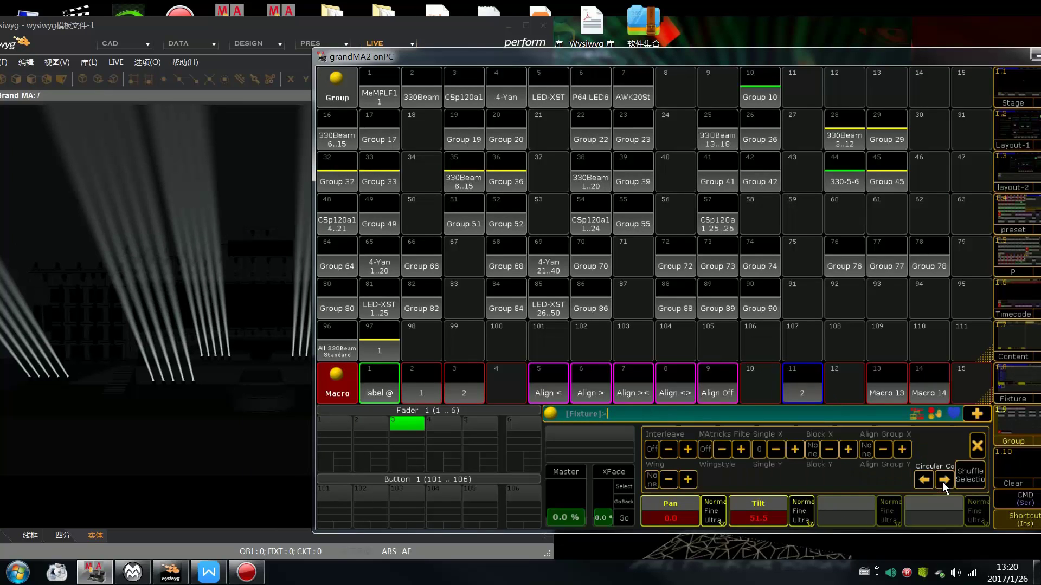
left_click(902, 449)
left_click(975, 446)
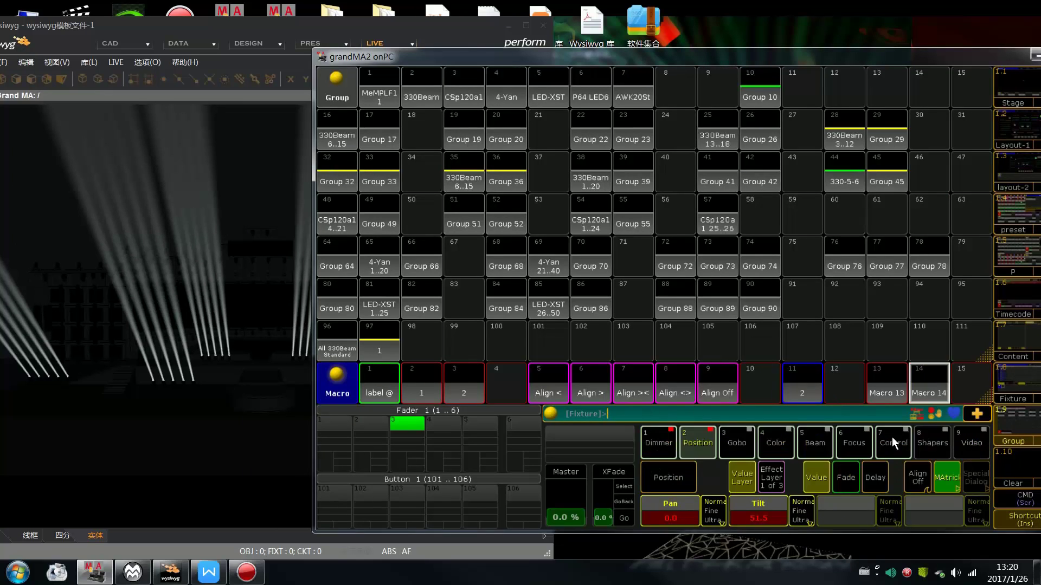
left_click(640, 382)
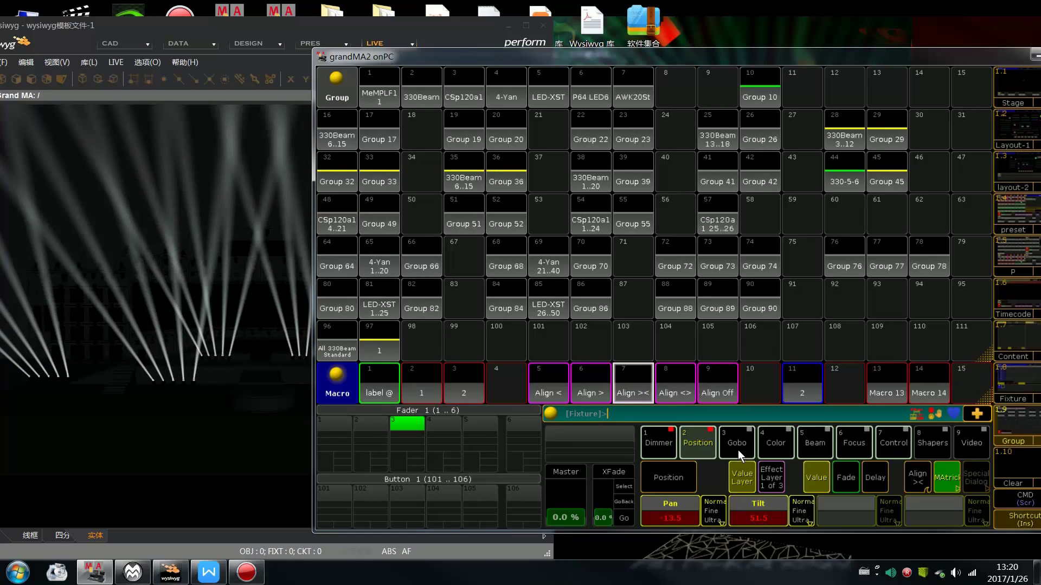
- Store the fanned beam look on fader executor 1 and clear the programmer
key("s")
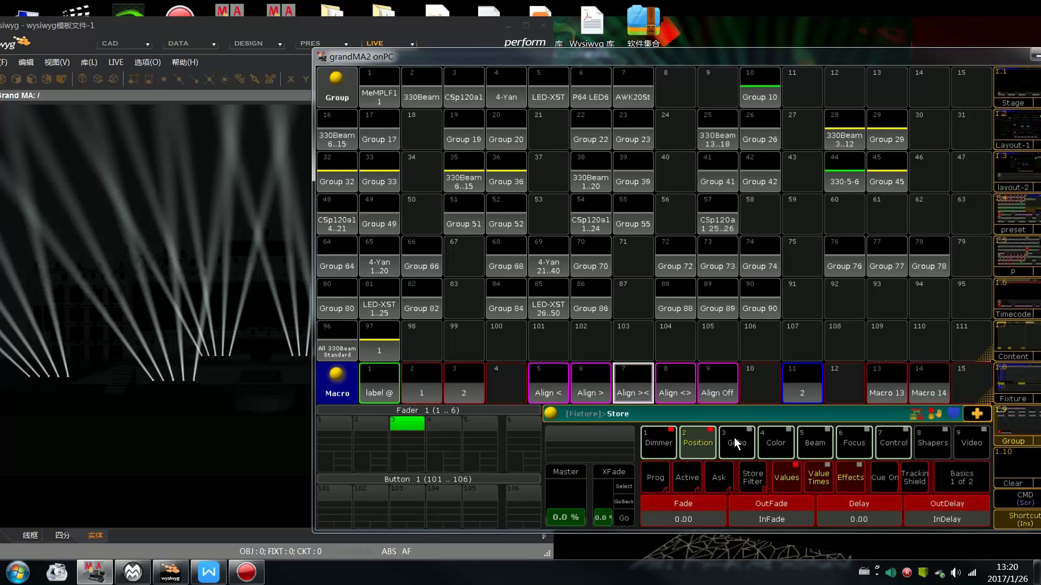
left_click(338, 426)
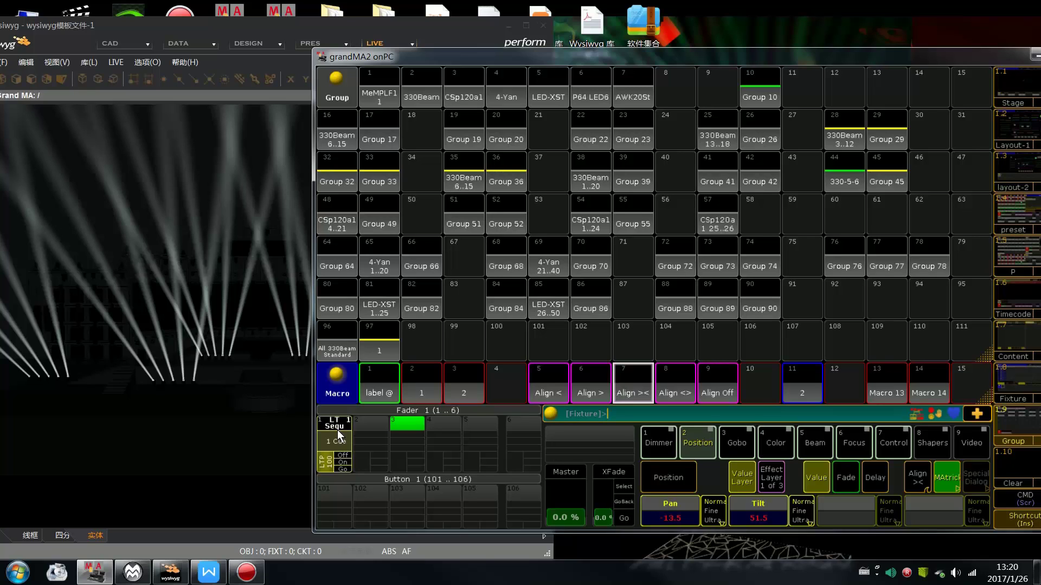
key("BackSpace")
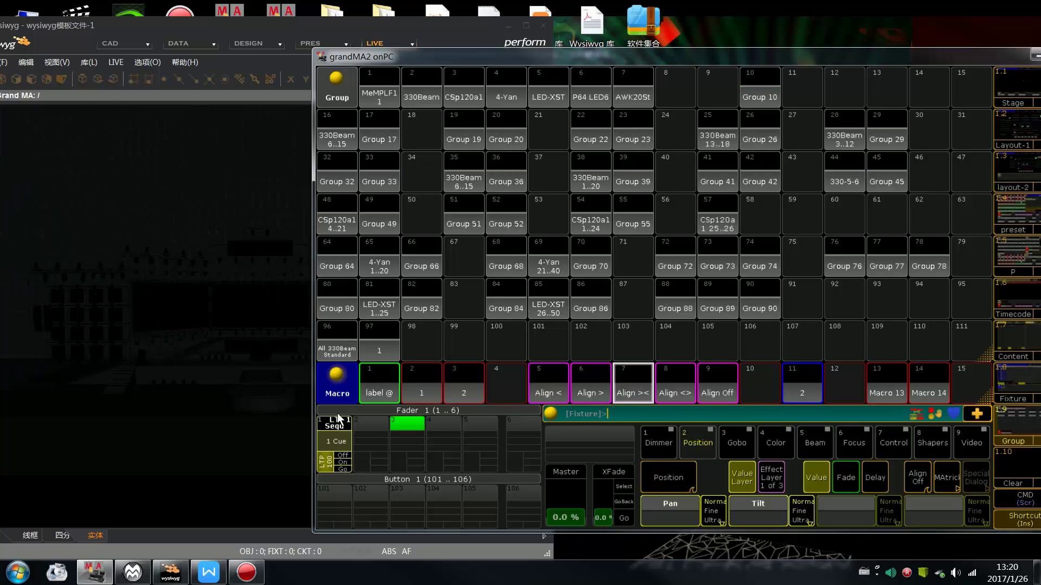
- Rebuild the look on group 330-5-6 with Macro 14, tilt 50.3, and pan fanned to -13.5 using Align Group X and Align ><
left_click(838, 174)
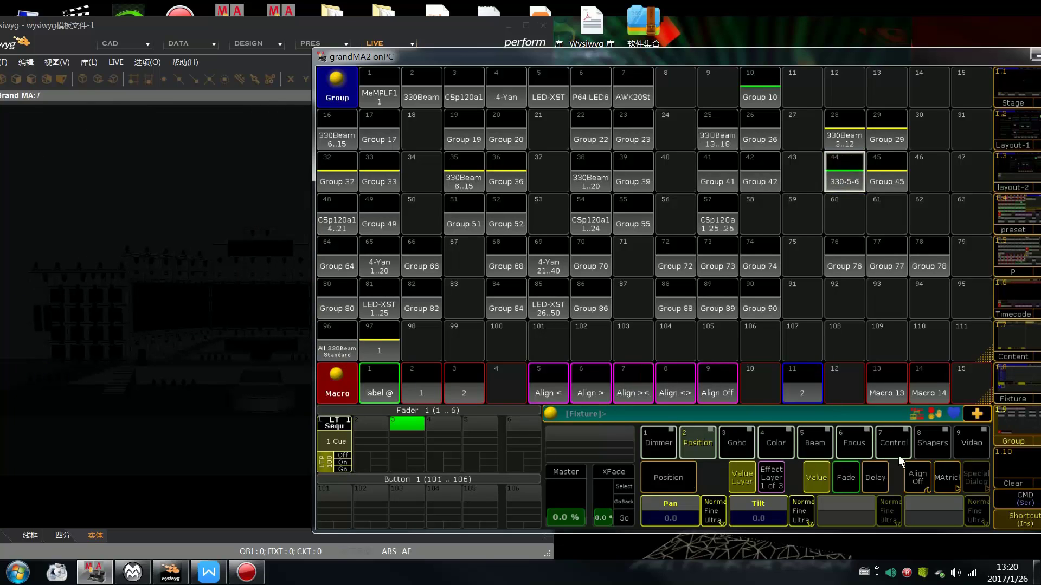
left_click(932, 383)
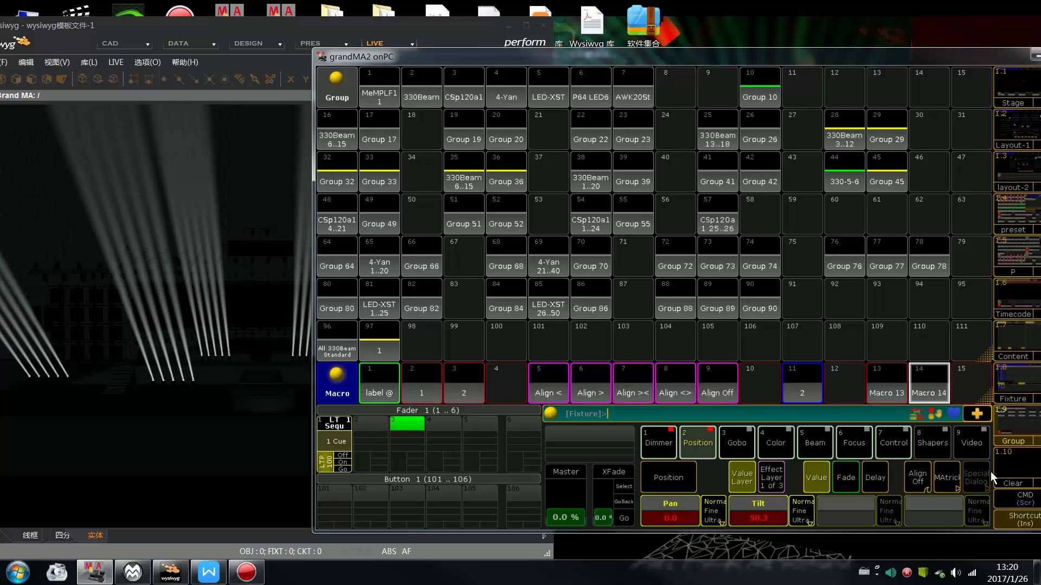
left_click(943, 478)
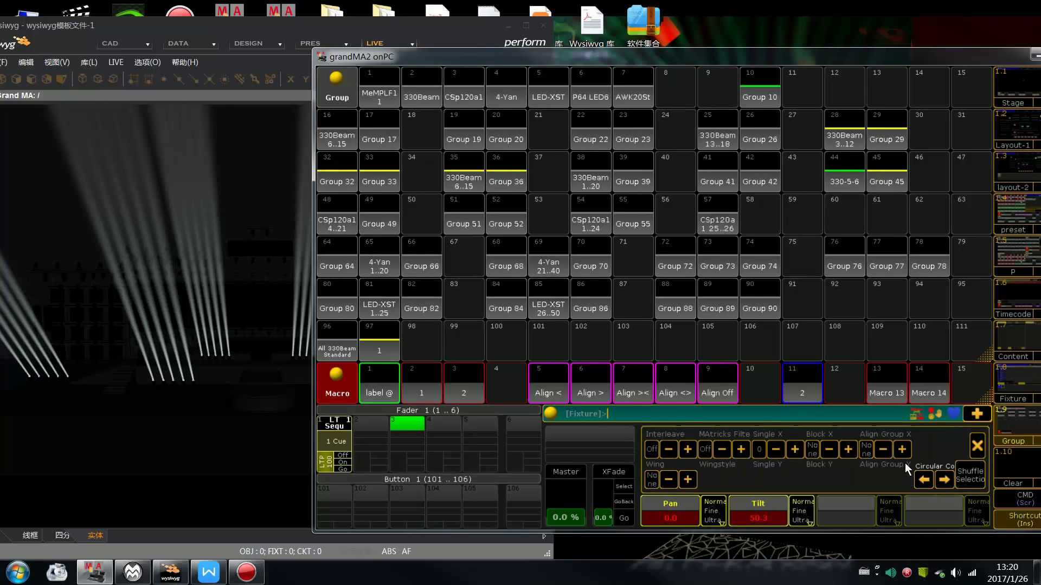
left_click(977, 445)
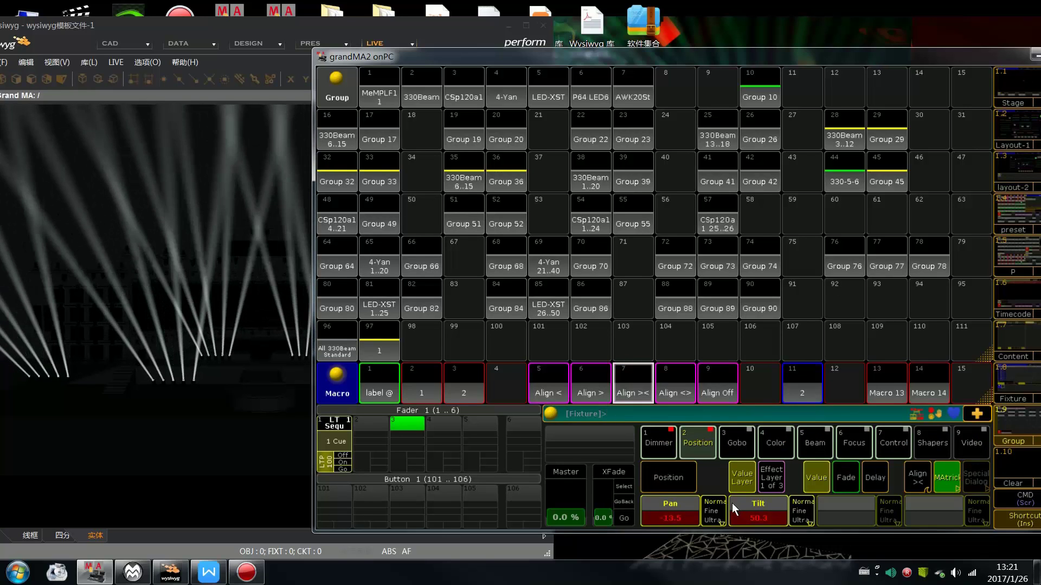
- Set the beams' C1 colour to red C 1.1 and store the look on fader executor 2
left_click(762, 443)
left_click(689, 505)
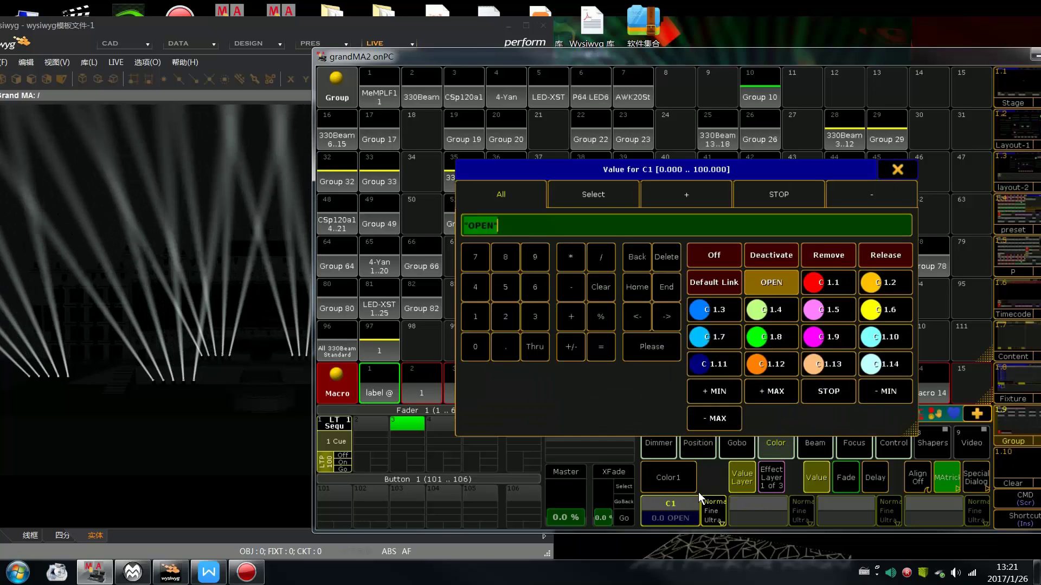
left_click(813, 284)
key("s")
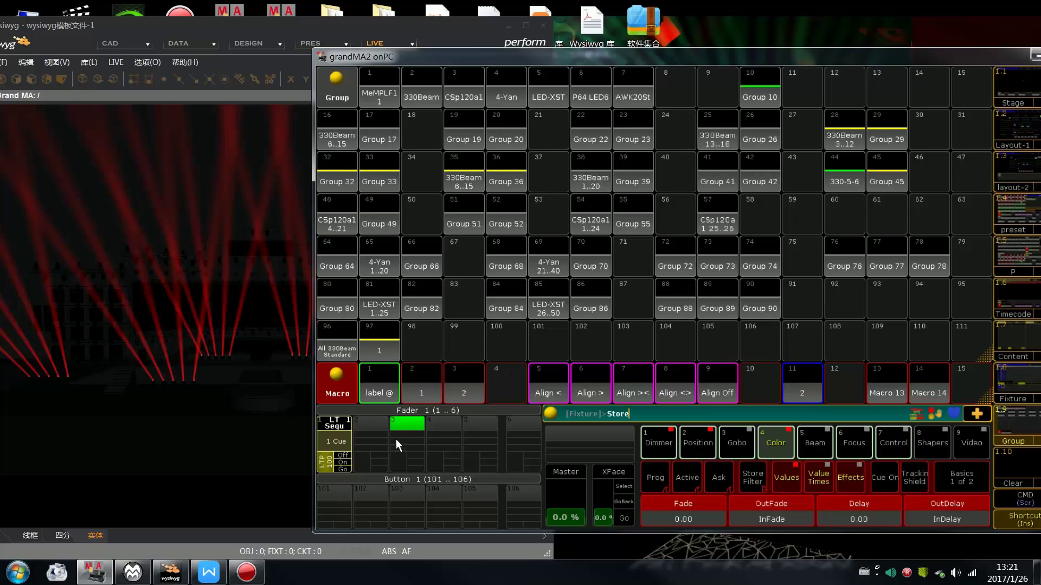
left_click(362, 423)
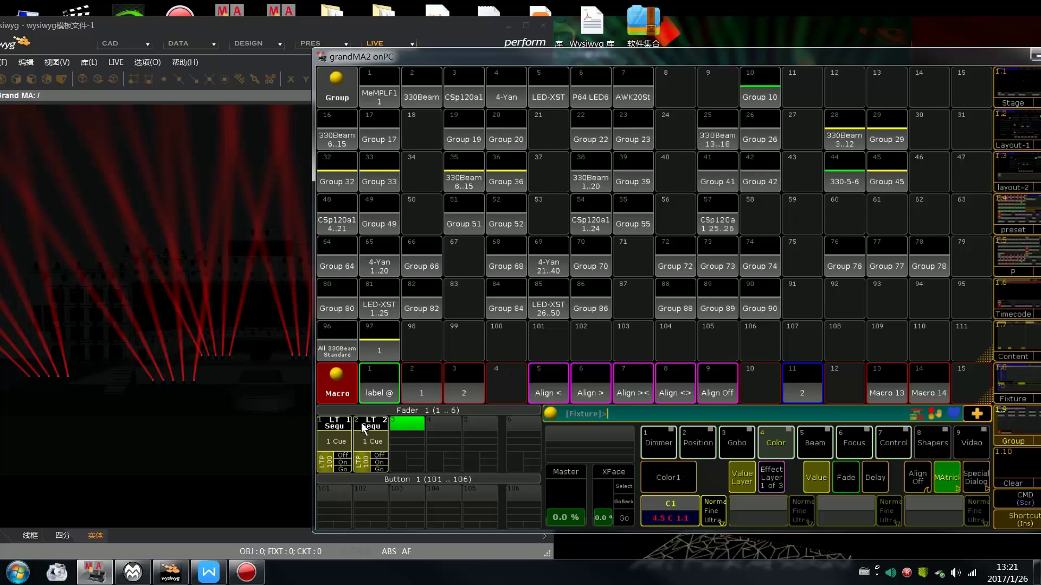
- Fan the beams' pan further with Align >< until they cross, and set the C1 colour to yellow C 1.6
left_click(704, 442)
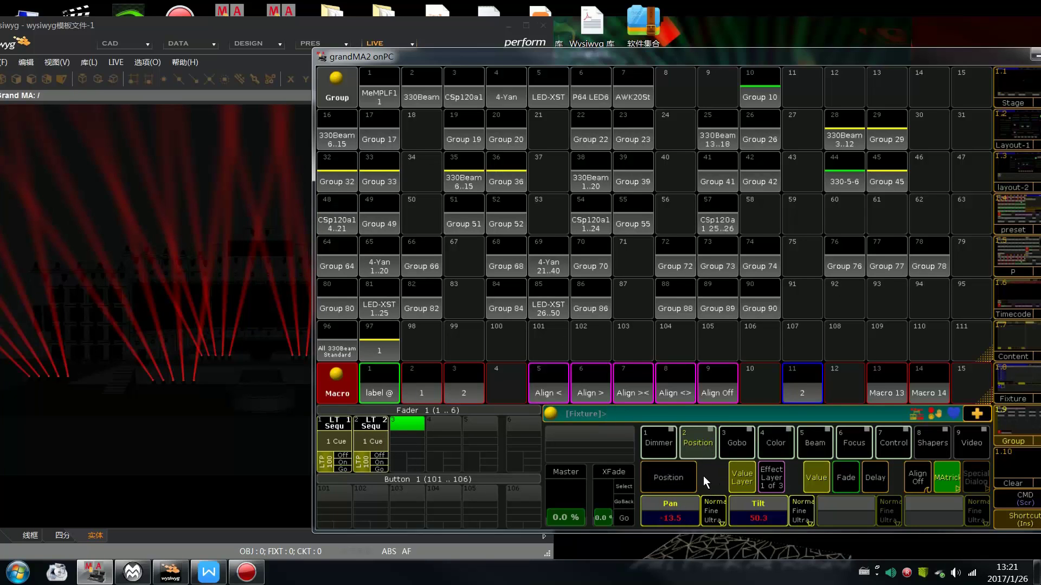
left_click(649, 382)
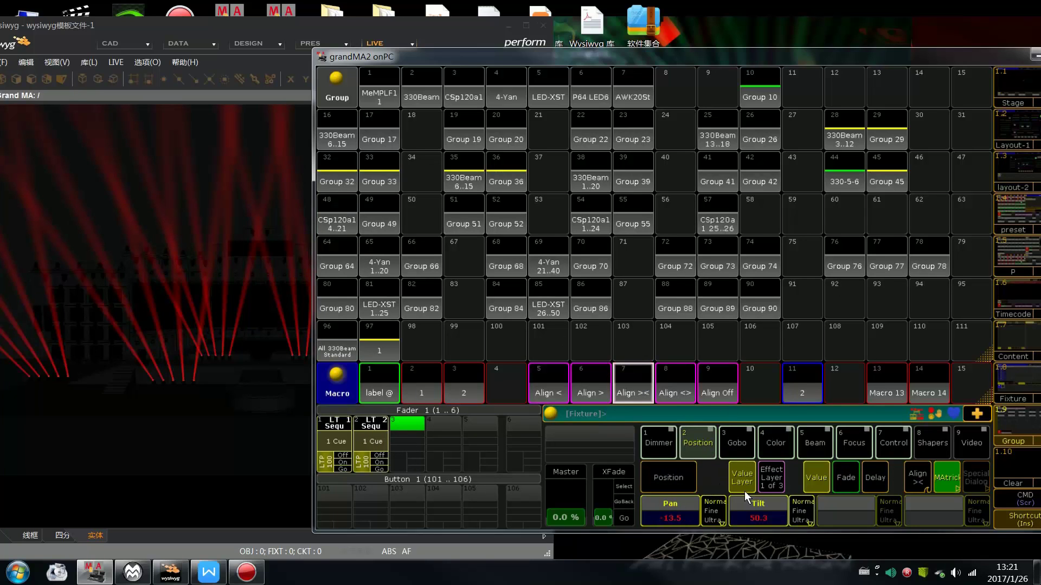
left_click(784, 451)
left_click(675, 509)
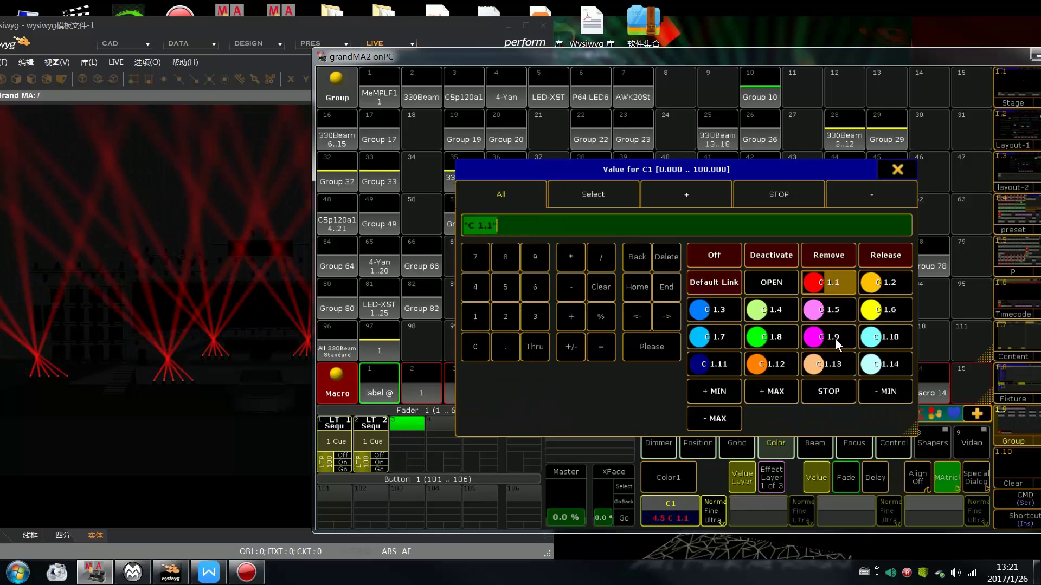
left_click(866, 310)
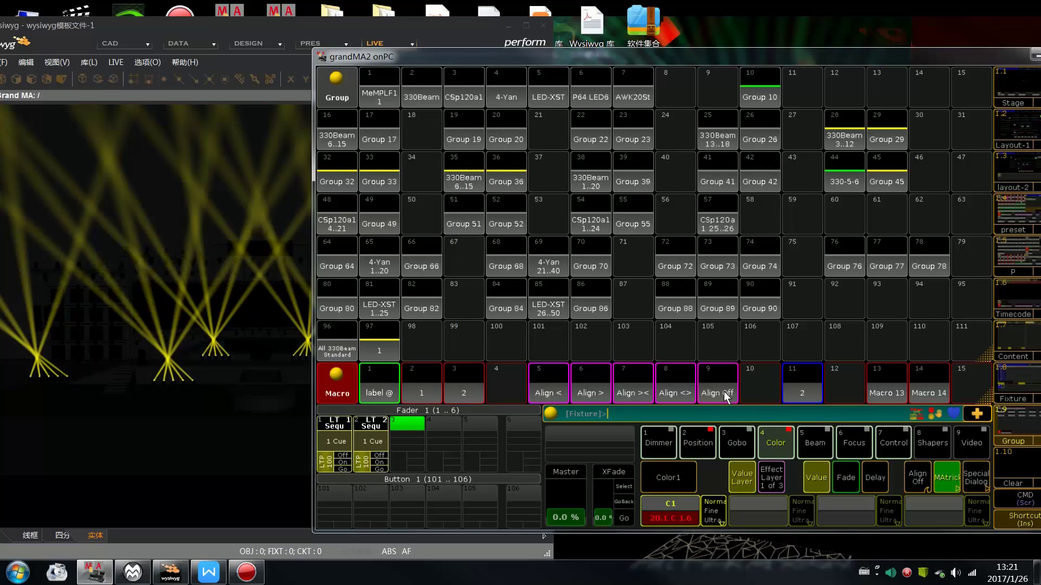
- Store the yellow crossed-beam look on fader executor 2 as a second cue
key("s")
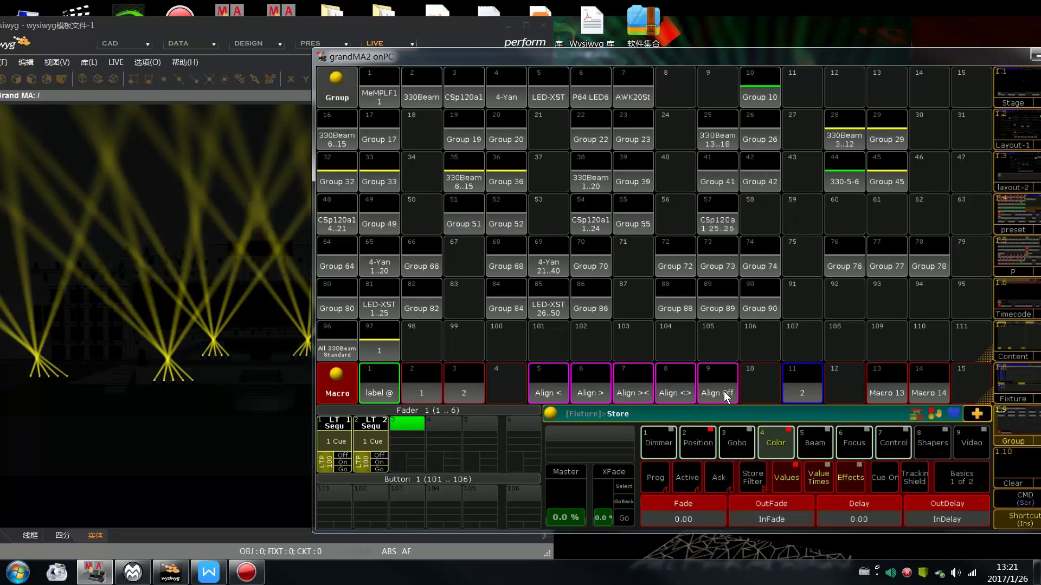
left_click(366, 442)
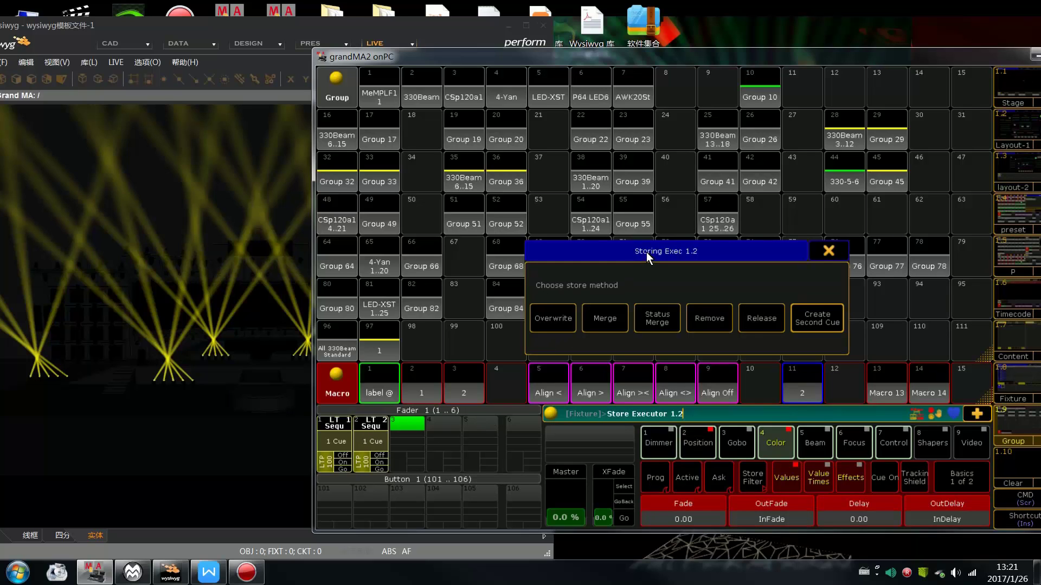
left_click_drag(643, 250, 572, 252)
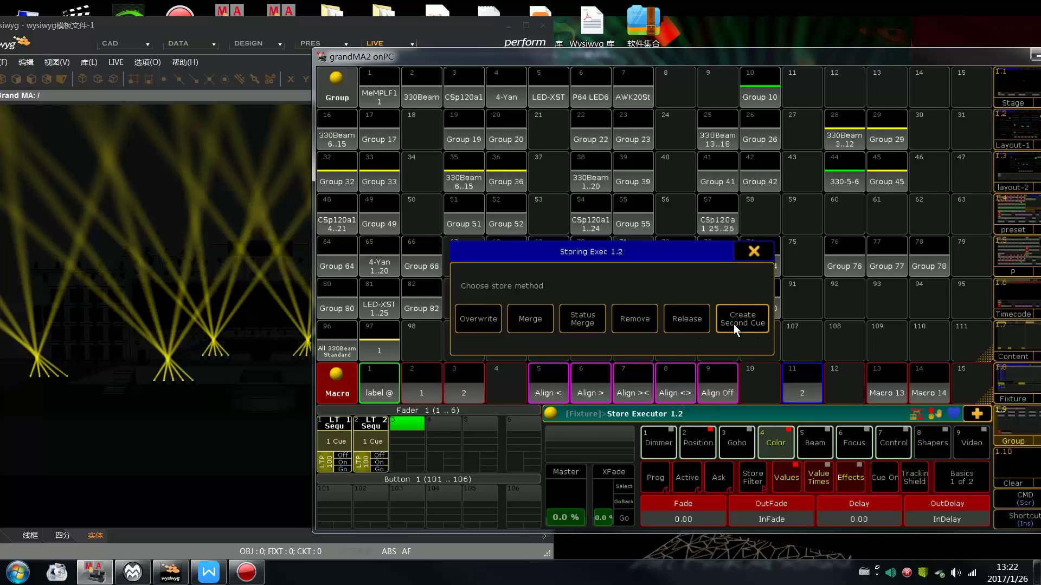
left_click(751, 320)
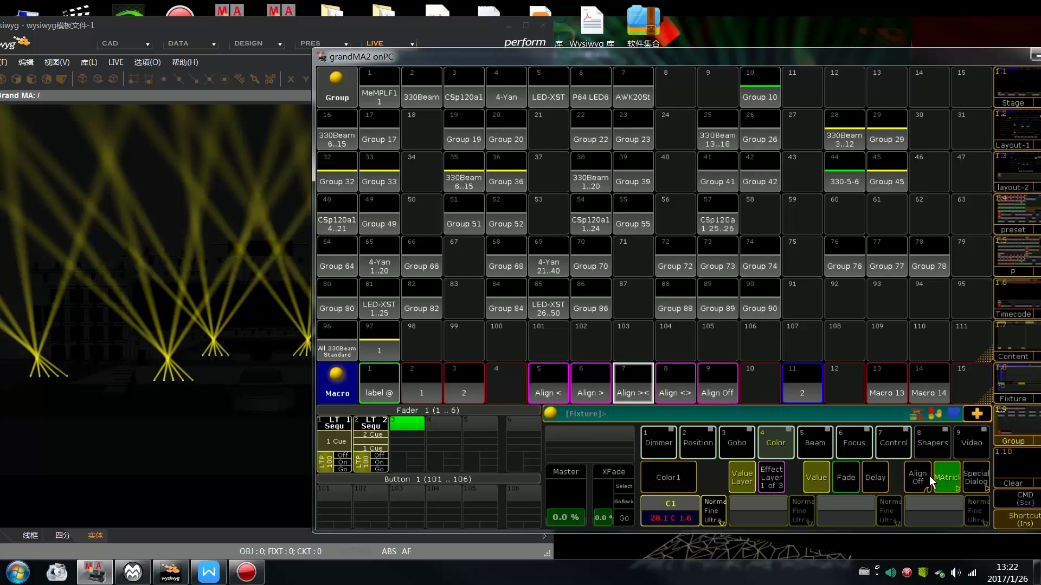
- Set both the Prism1 and Prism2 beam attributes to Prism for the selected fixtures
left_click(822, 440)
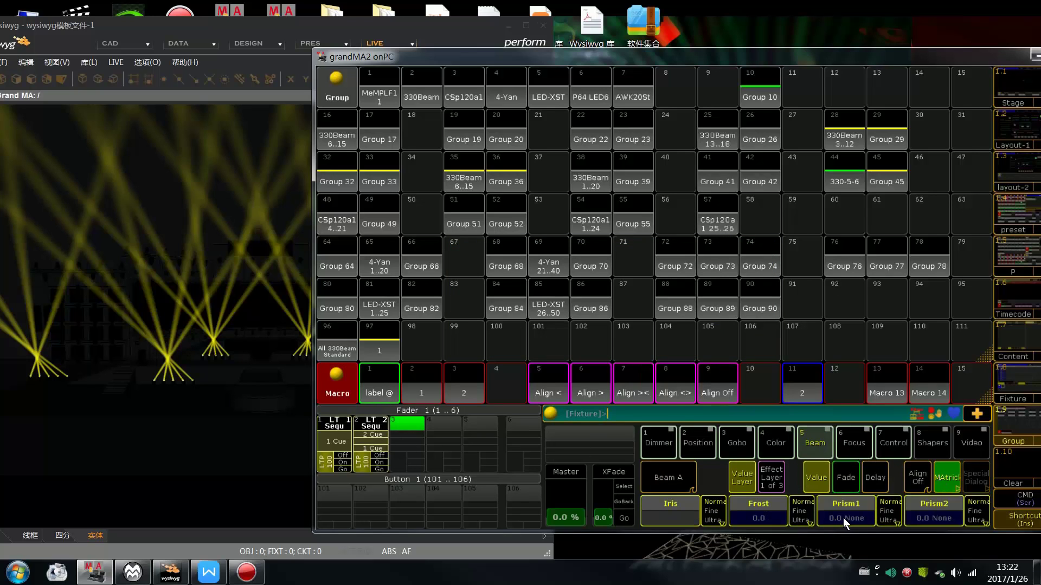
left_click(843, 519)
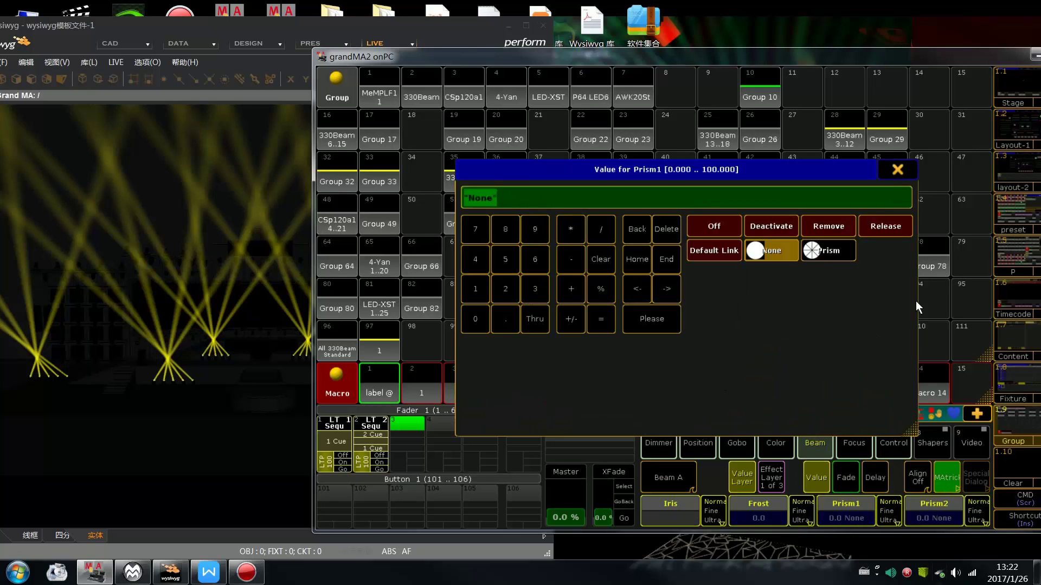
left_click(898, 169)
left_click(939, 517)
left_click(824, 254)
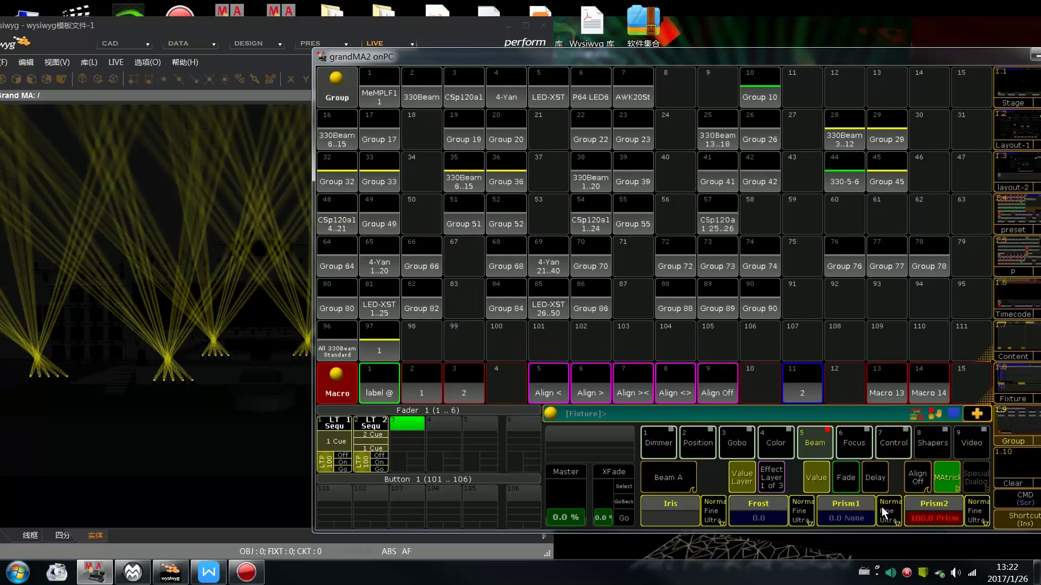
left_click(865, 510)
left_click(821, 252)
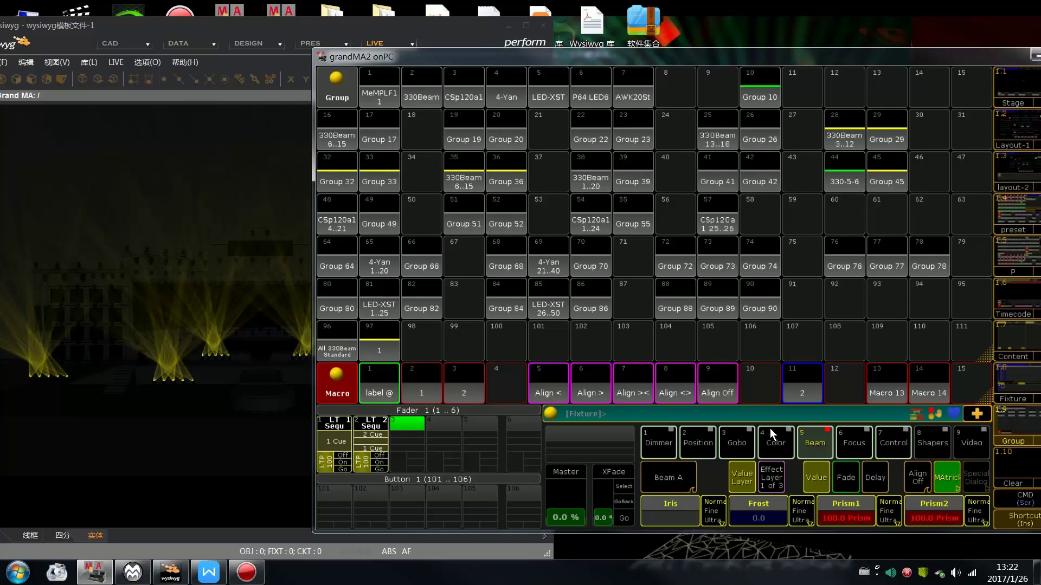
- Set the prism beams' C1 colour to blue C 1.3 and store the look on fader executor 2 as the third cue
left_click(930, 508)
left_click(757, 251)
left_click(779, 443)
left_click(675, 520)
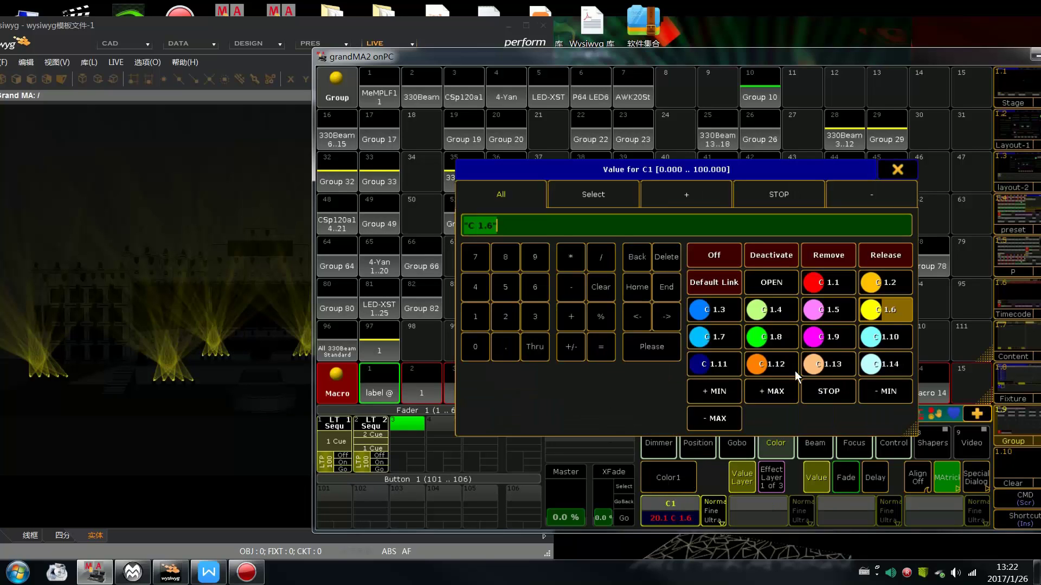
left_click(705, 313)
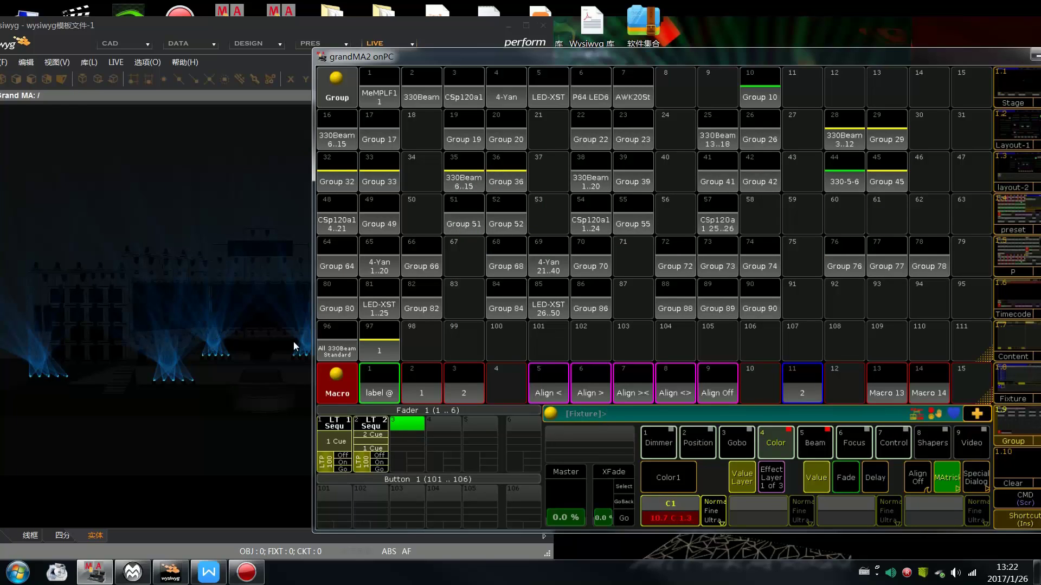
key("s")
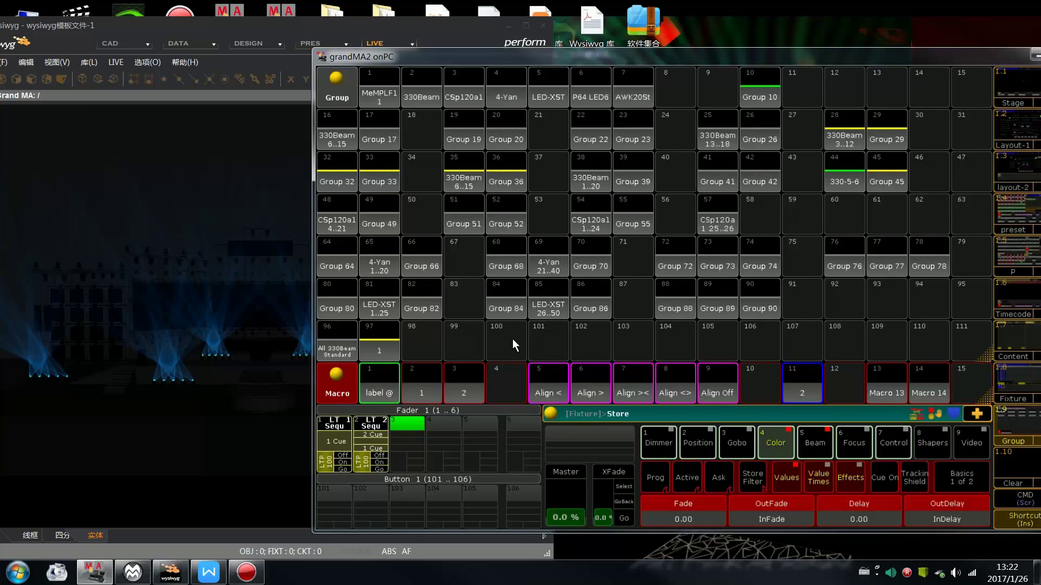
left_click(373, 440)
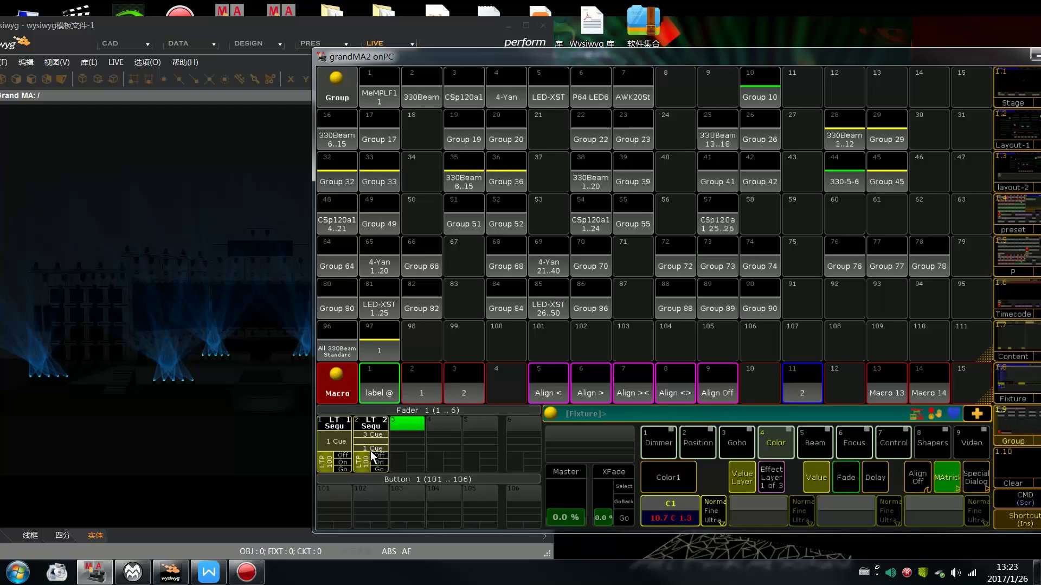
- Fan the blue beams' pan outward to about -45.9 with Align >< and store the look on fader executor 2 as the fourth cue
left_click(698, 444)
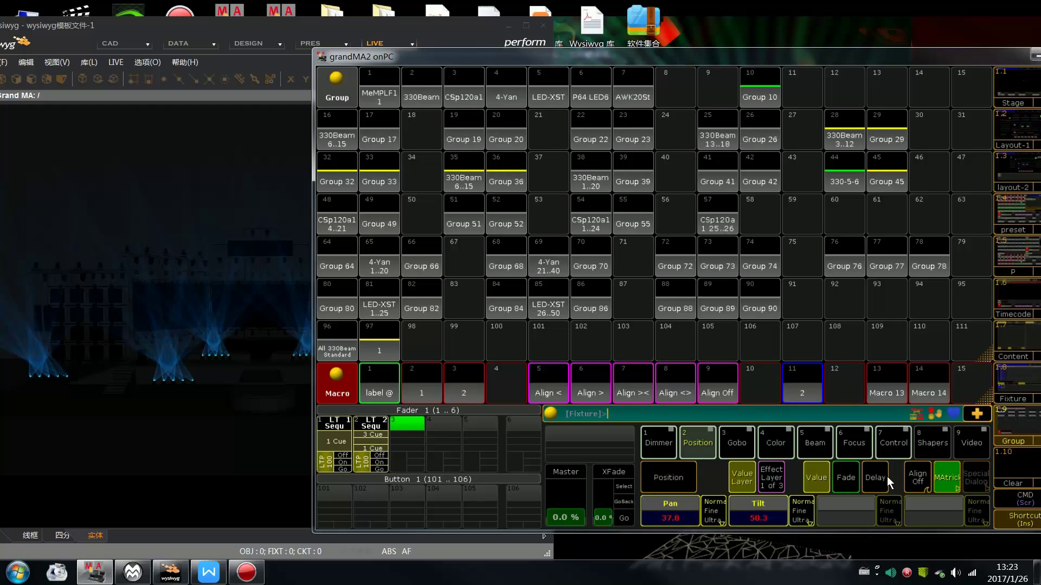
left_click(635, 385)
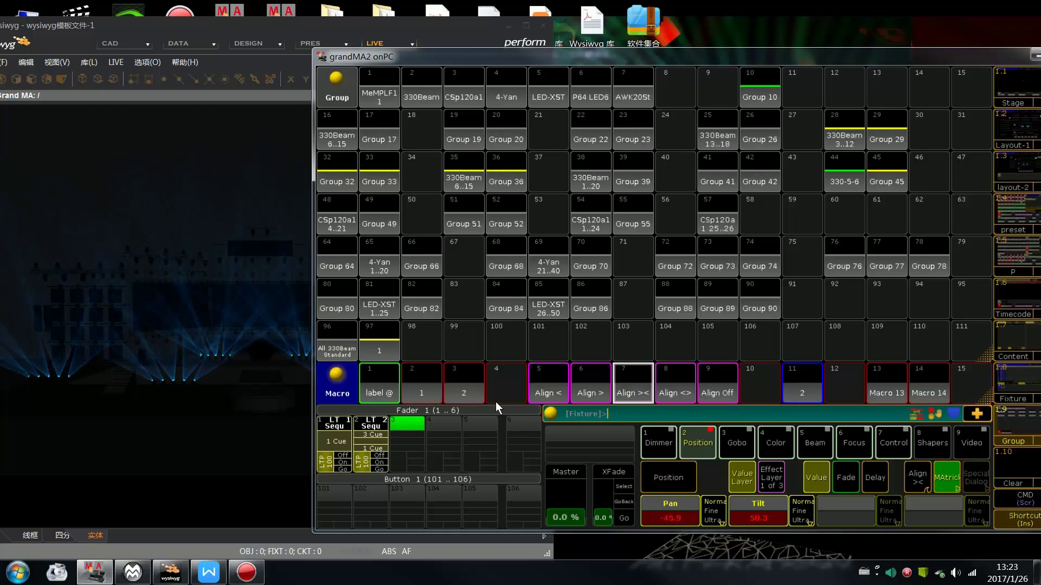
key("s")
left_click(367, 441)
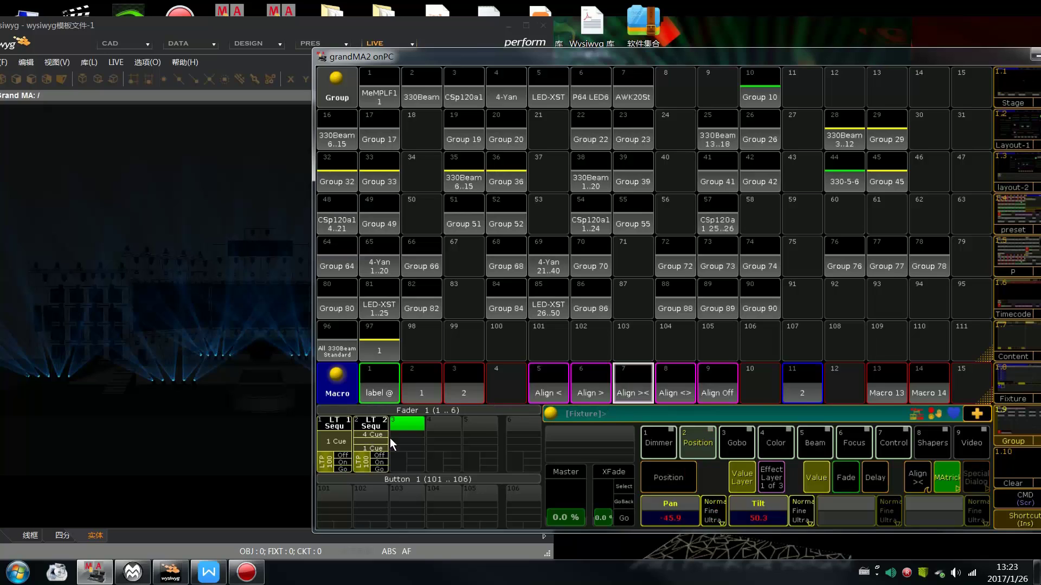
- From a cleared programmer, bring only fixtures 30 to 34 of Layout 2 to full and store them on fader executor 4
key("BackSpace")
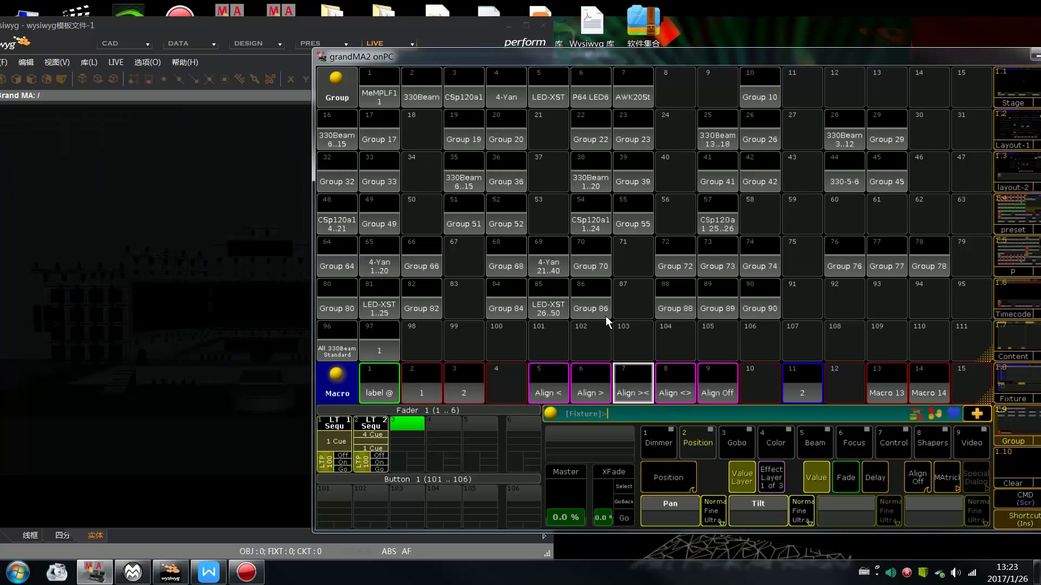
left_click(1005, 112)
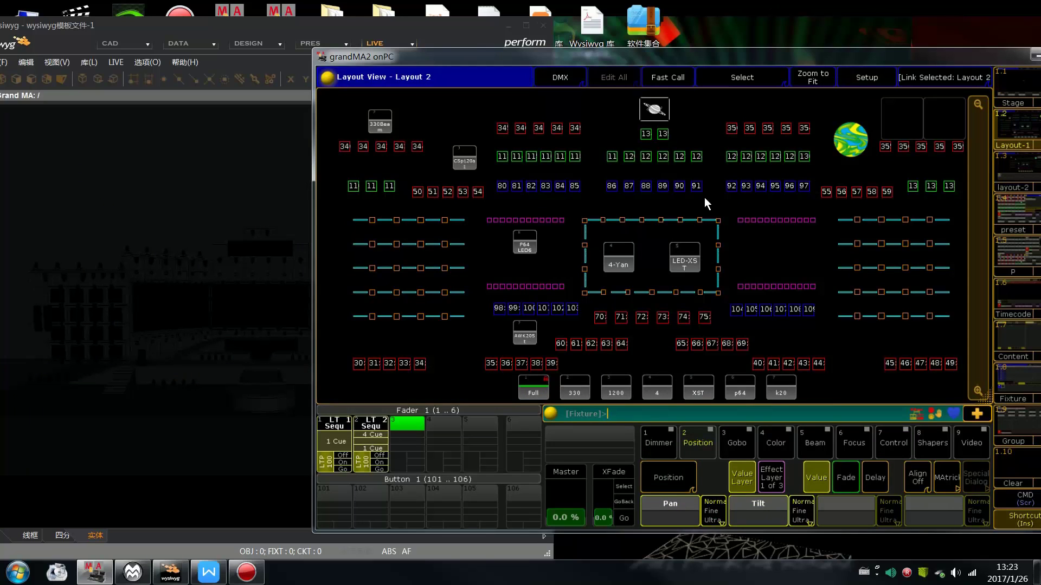
left_click_drag(360, 353, 460, 379)
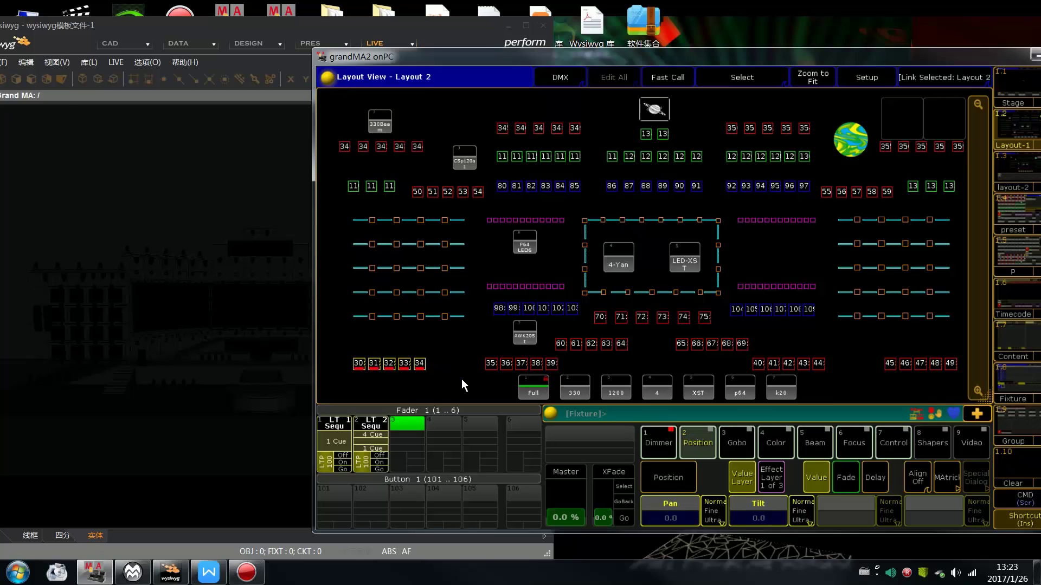
key("s")
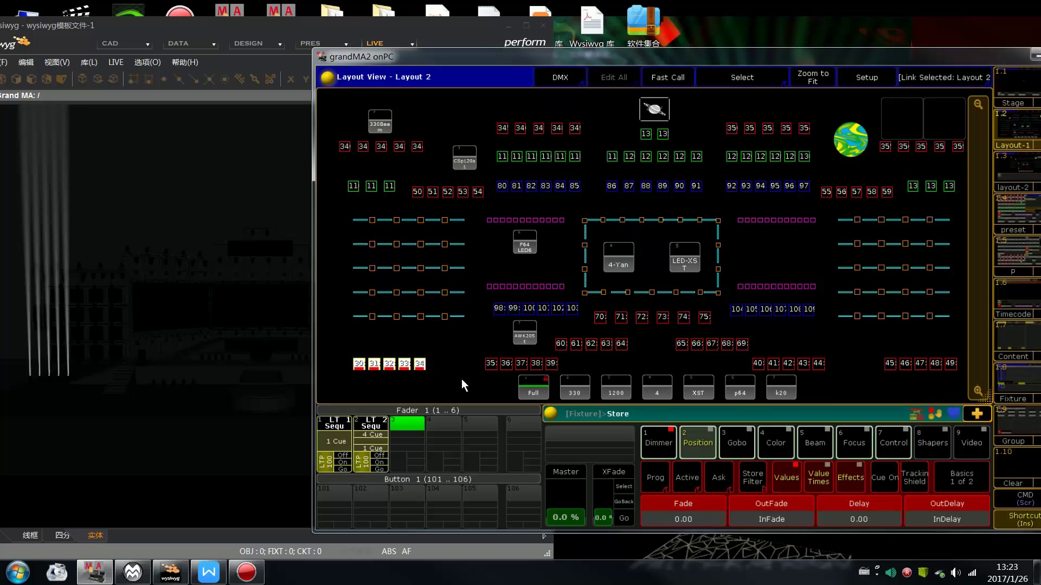
left_click(439, 442)
- Add fixtures 35 to 39 at full and store them on fader executor 4 with Create Second Cue
left_click_drag(492, 353, 568, 370)
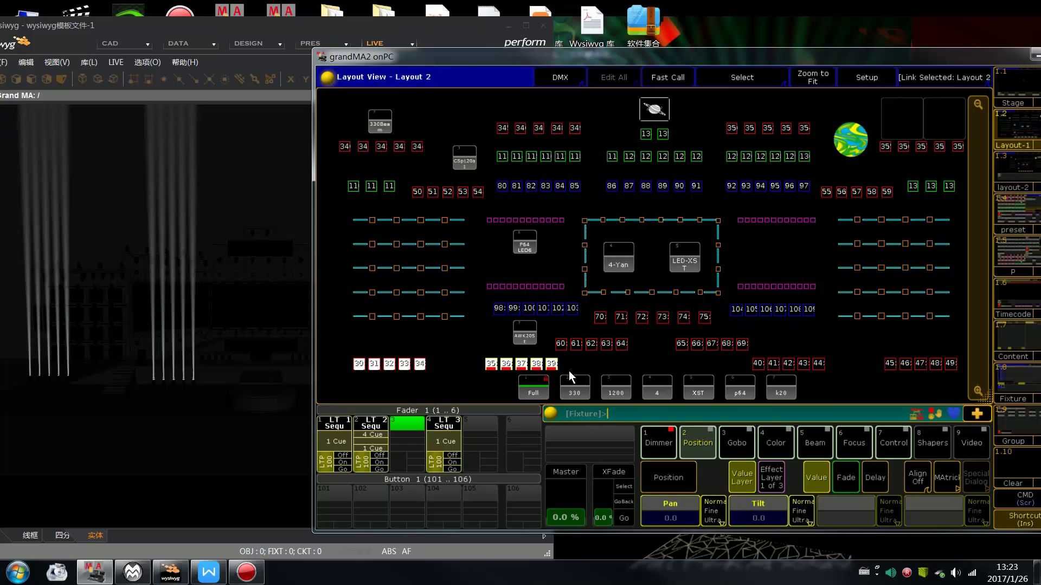
key("s")
left_click(451, 464)
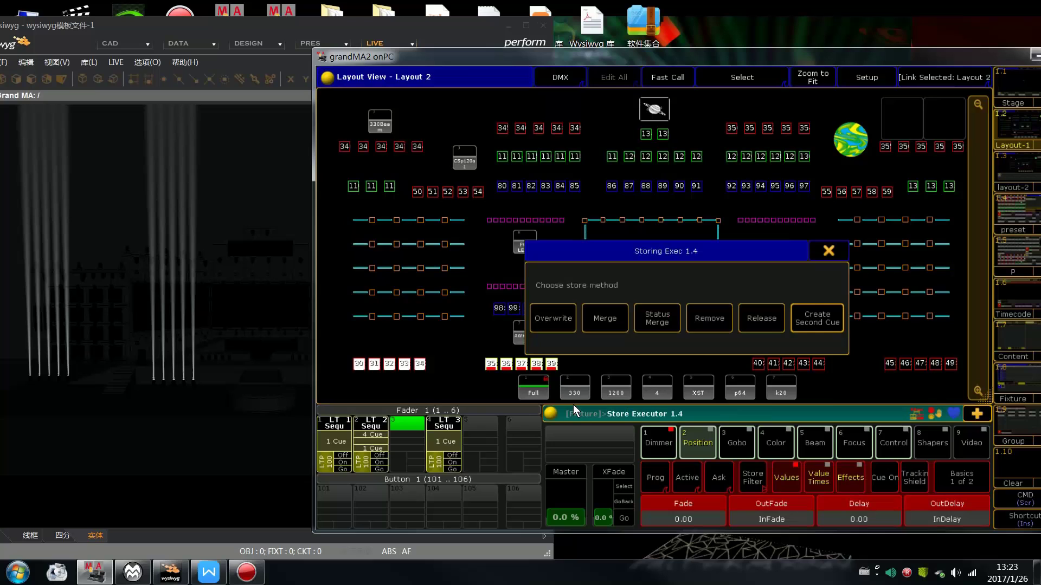
left_click(814, 317)
- Add fixtures 60 to 64 as the third cue and fixtures 65 to 69 as the fourth cue on fader executor 4
left_click_drag(553, 329, 645, 356)
key("s")
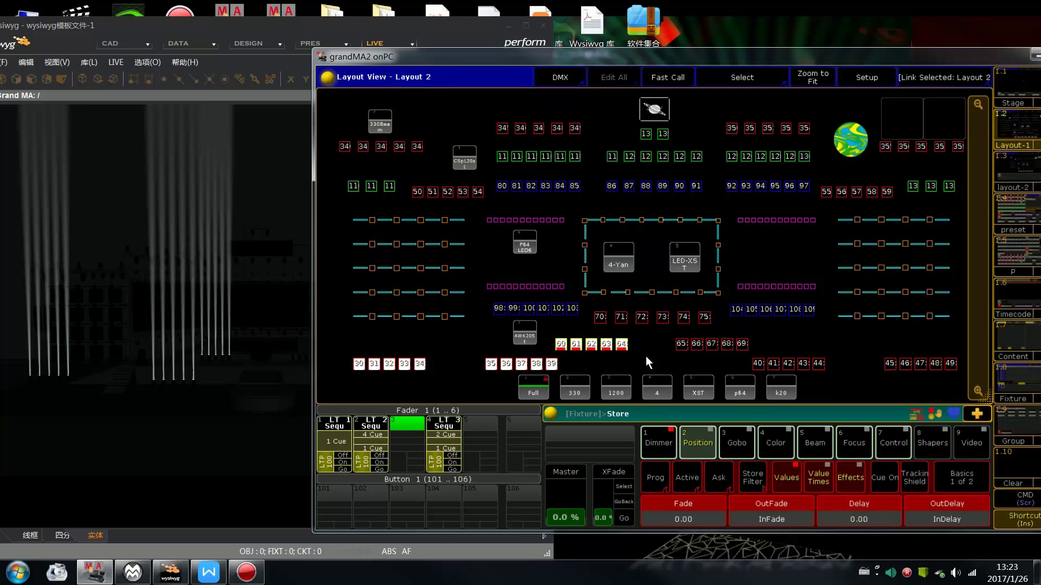
left_click(448, 441)
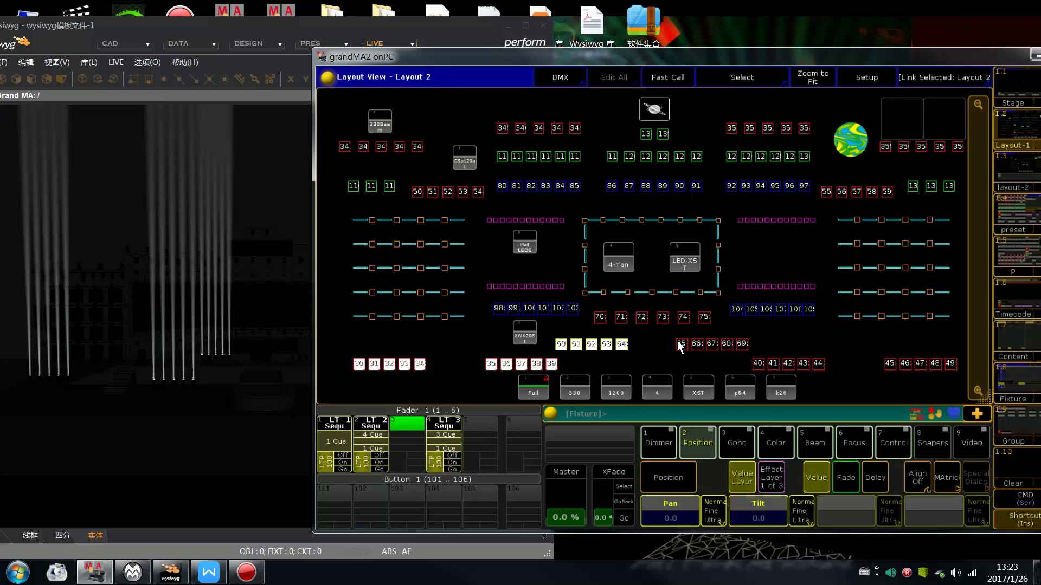
left_click_drag(678, 341, 763, 352)
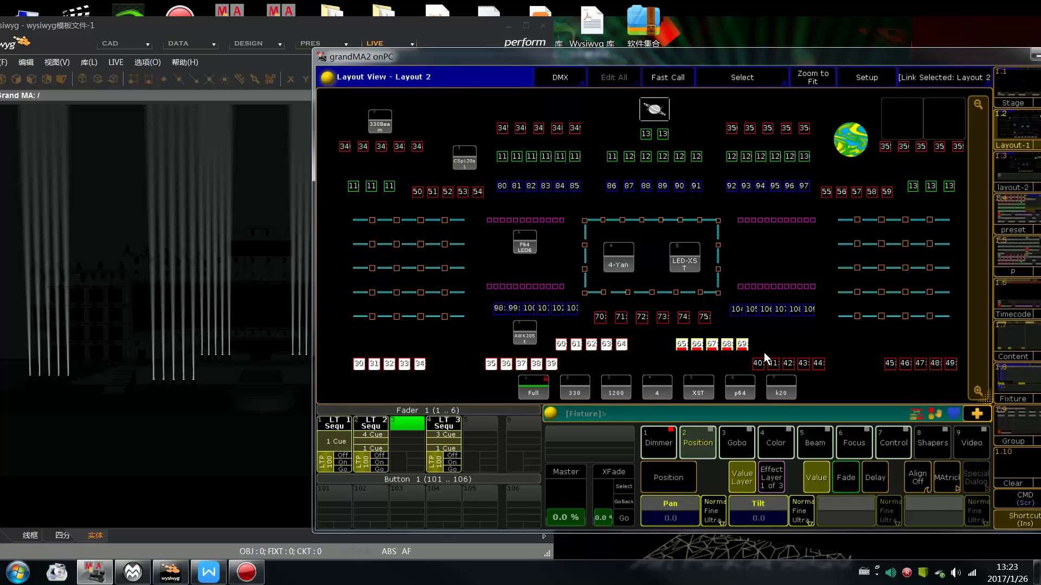
key("s")
left_click(434, 444)
- Add fixtures 40 to 44 as the fifth cue and fixtures 45 to 49 as the sixth cue on fader executor 4
left_click_drag(752, 356, 849, 372)
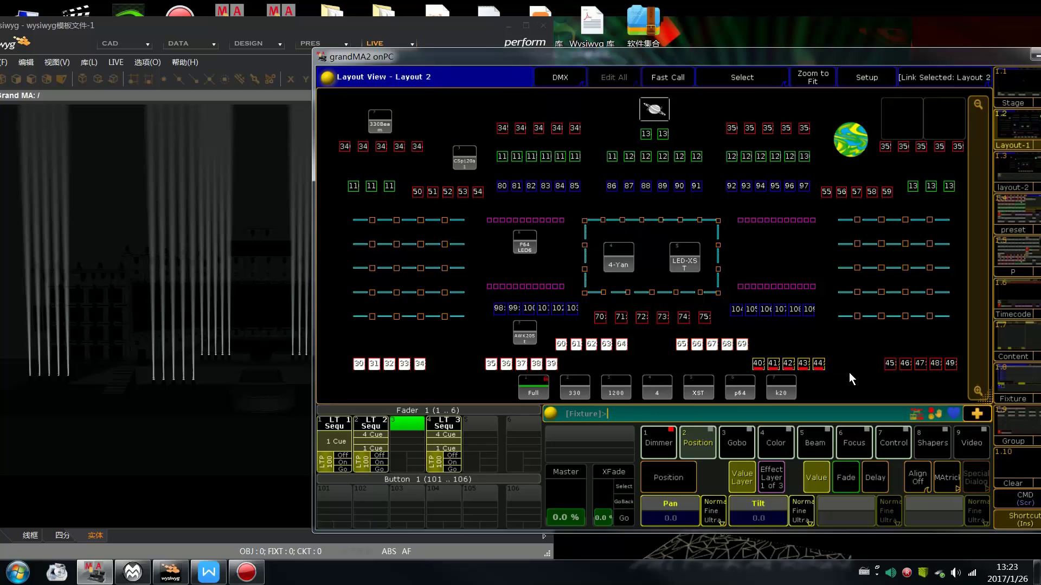
key("s")
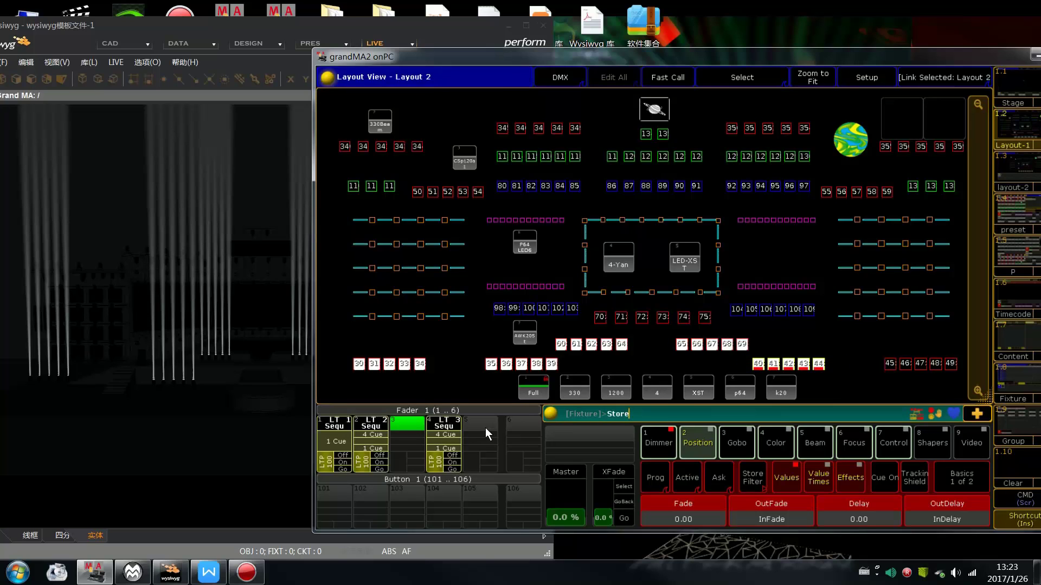
key("Return")
left_click_drag(877, 352, 969, 376)
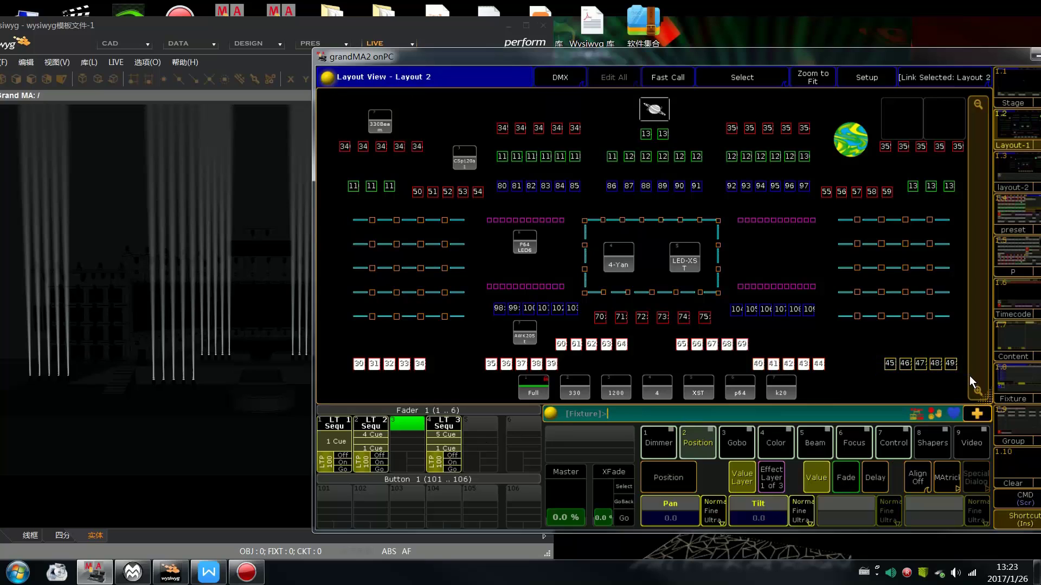
key("s")
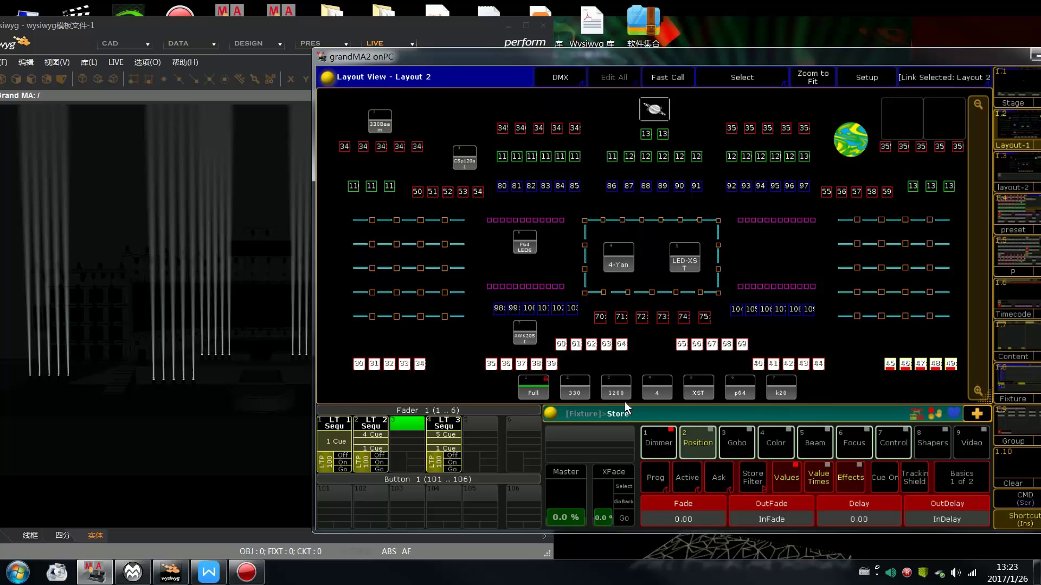
left_click(451, 440)
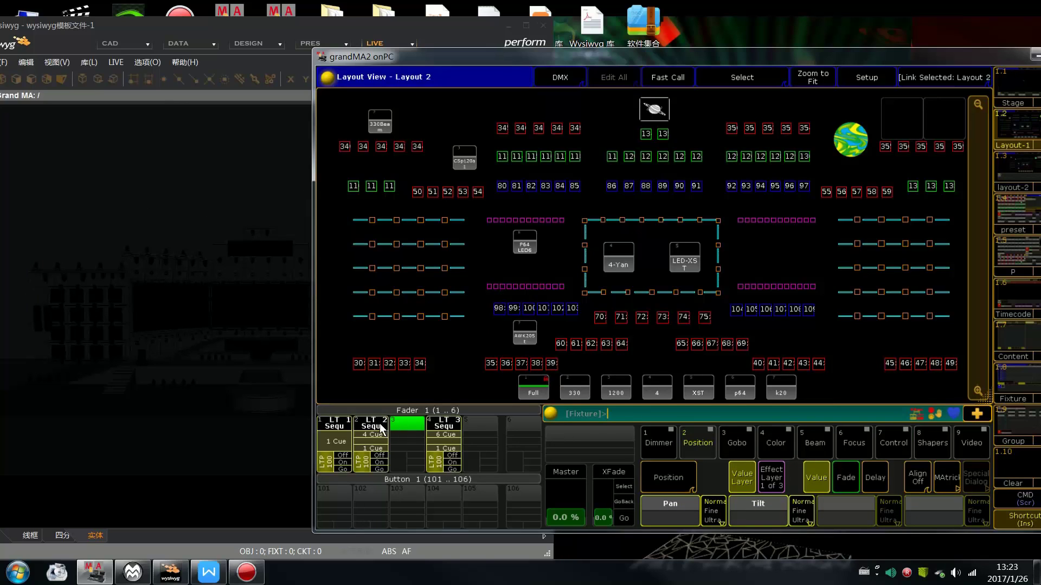
- Play the cue on fader executor 1, uncover more of the wysiwyg stage view to check it, and switch the executor off
left_click(343, 470)
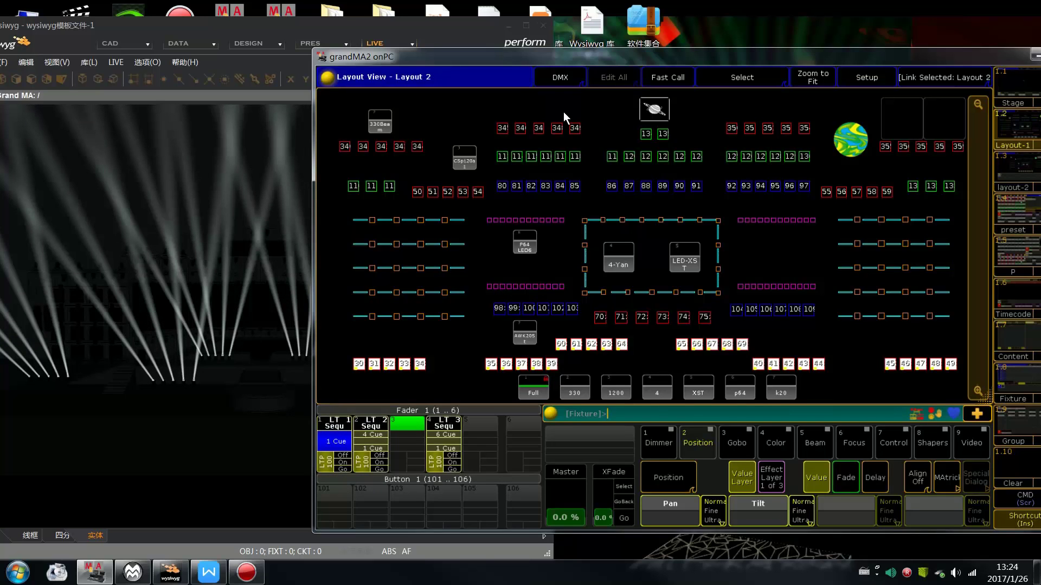
left_click_drag(534, 57, 661, 35)
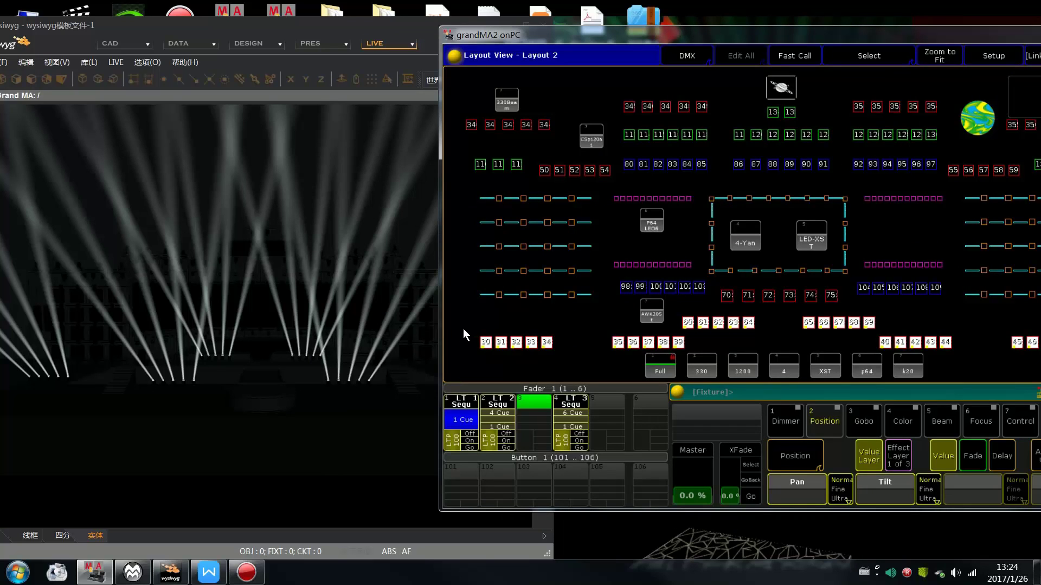
left_click_drag(645, 44, 595, 37)
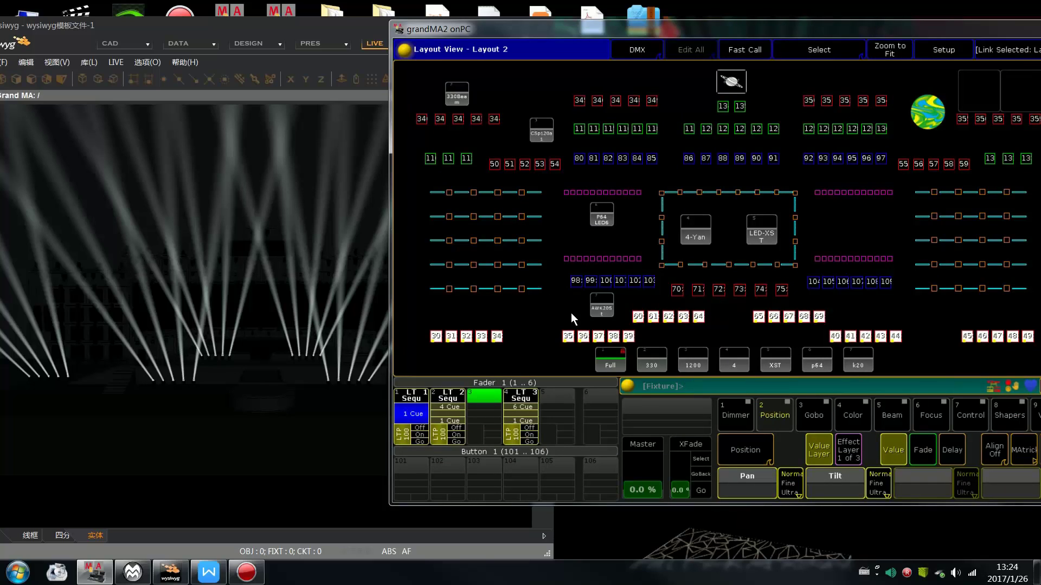
left_click(423, 428)
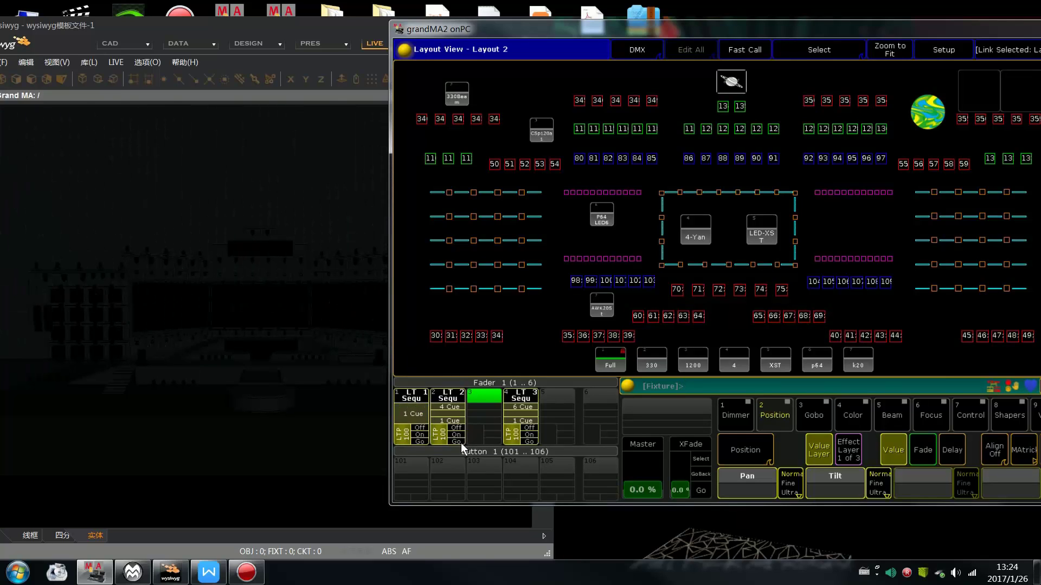
- Run through all four cues of fader executor 2 to check them in the wysiwyg preview, and switch the executor off
left_click(460, 441)
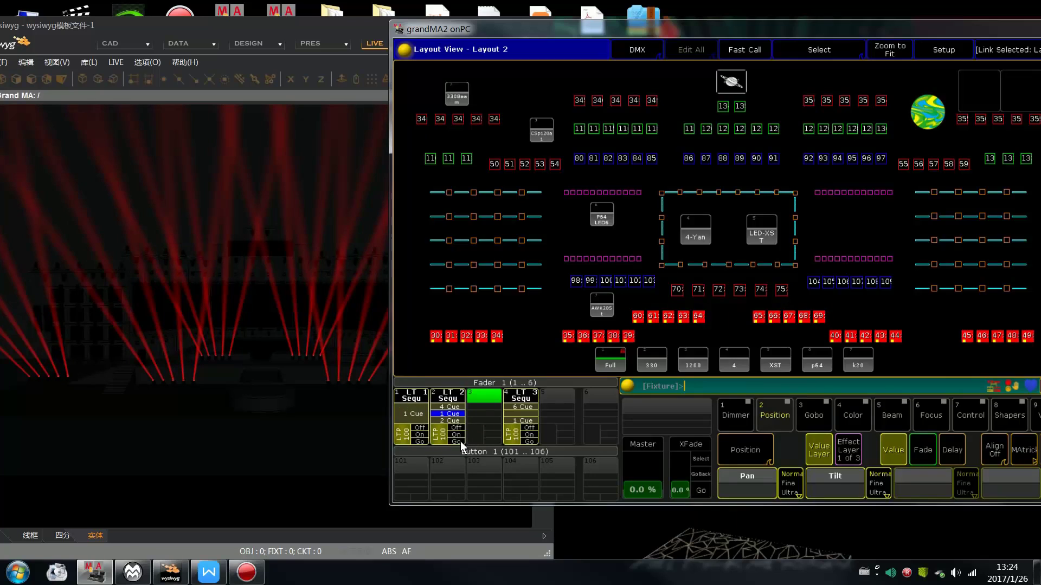
left_click(460, 441)
left_click(460, 441)
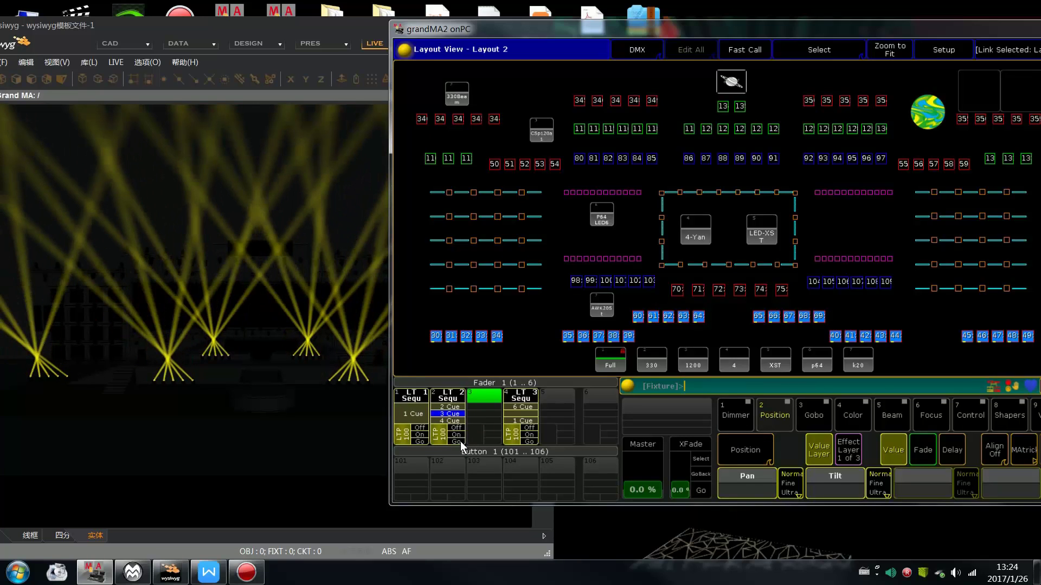
left_click(460, 441)
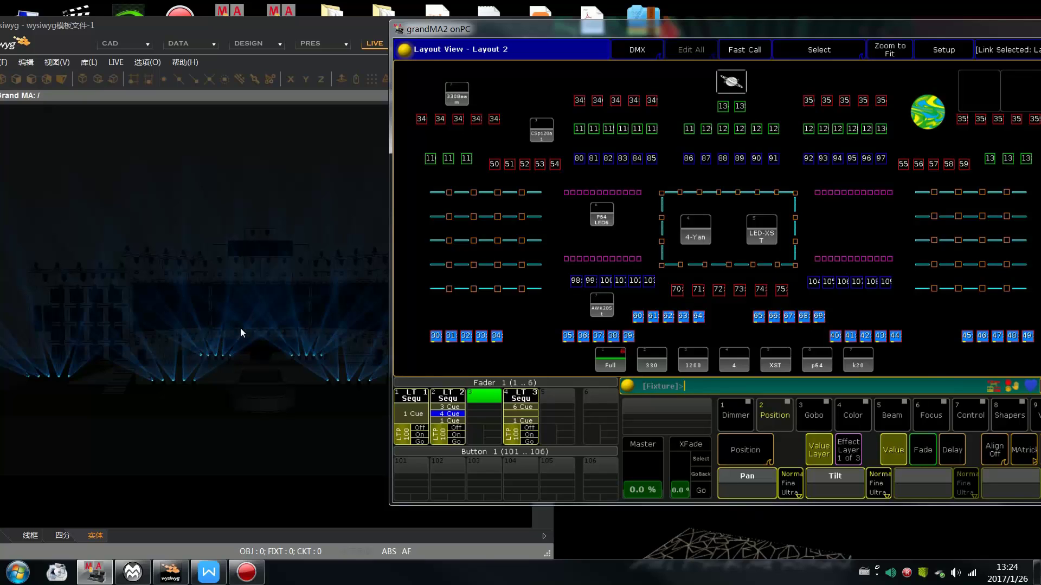
left_click(459, 429)
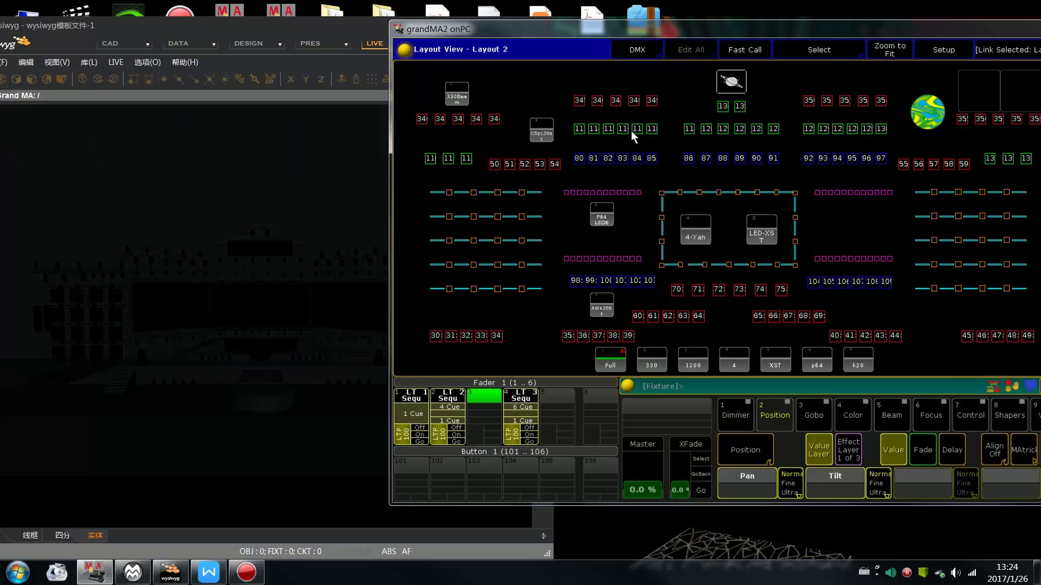
- Enable the Chaser function in the assign options of the sequence on fader executor 4
left_click_drag(615, 32, 510, 32)
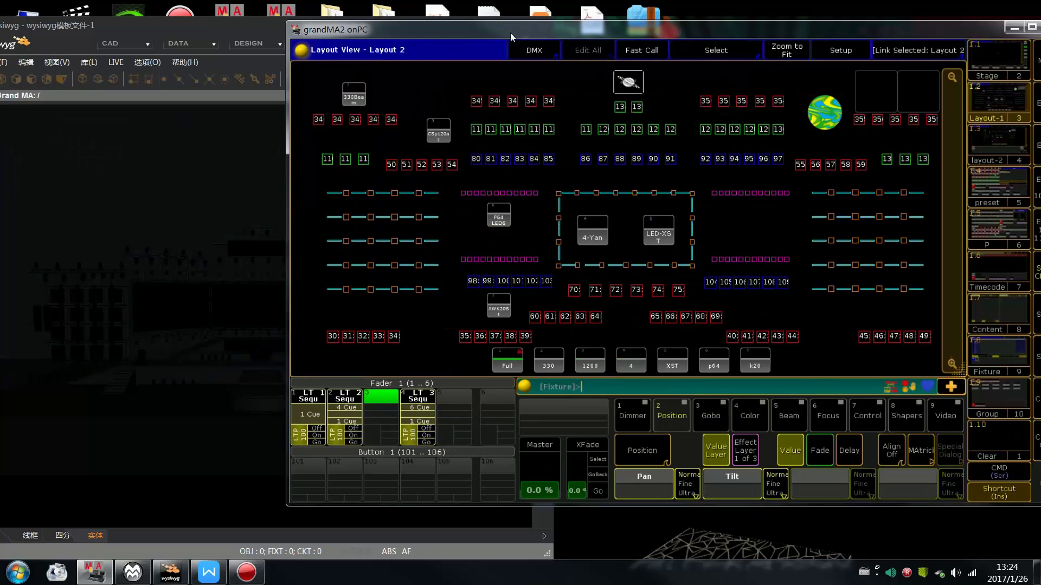
left_click(411, 395)
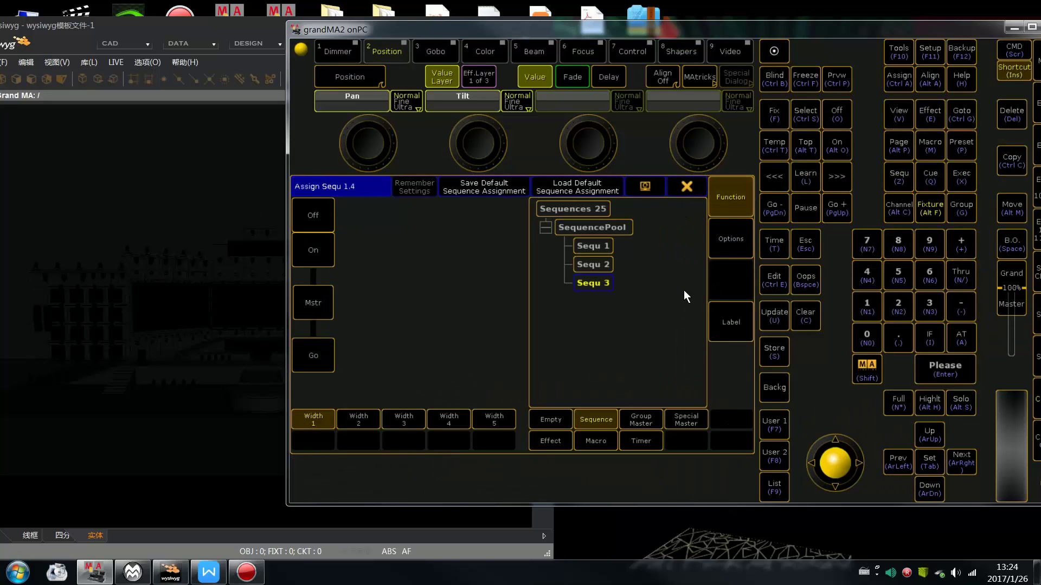
left_click(694, 191)
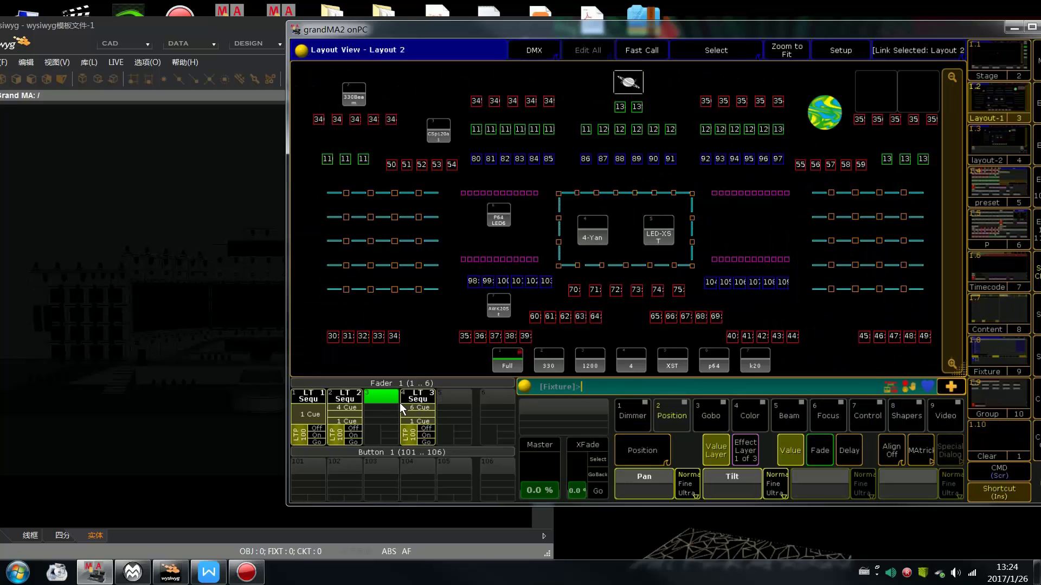
left_click(412, 397)
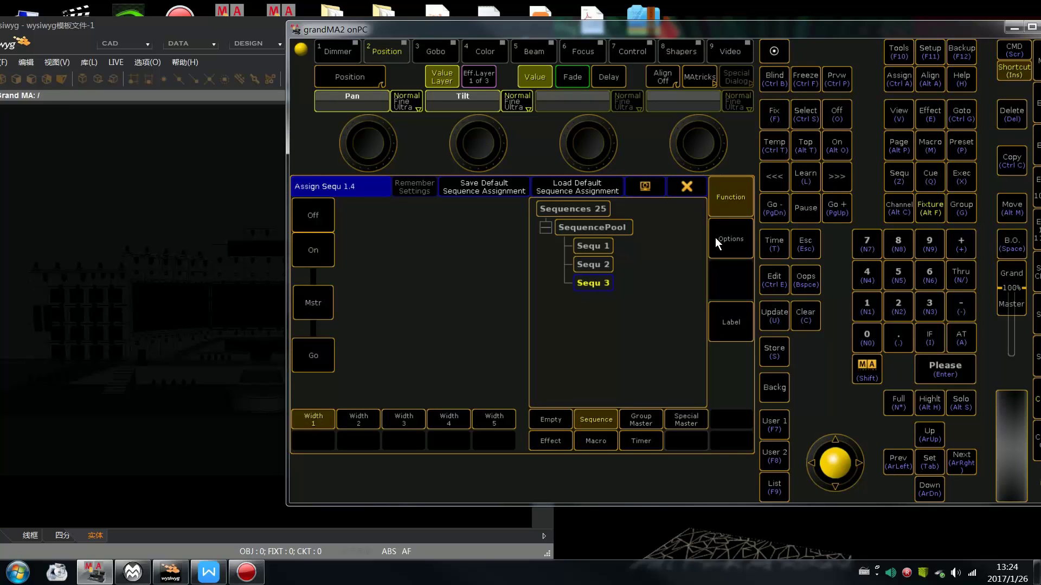
left_click(731, 239)
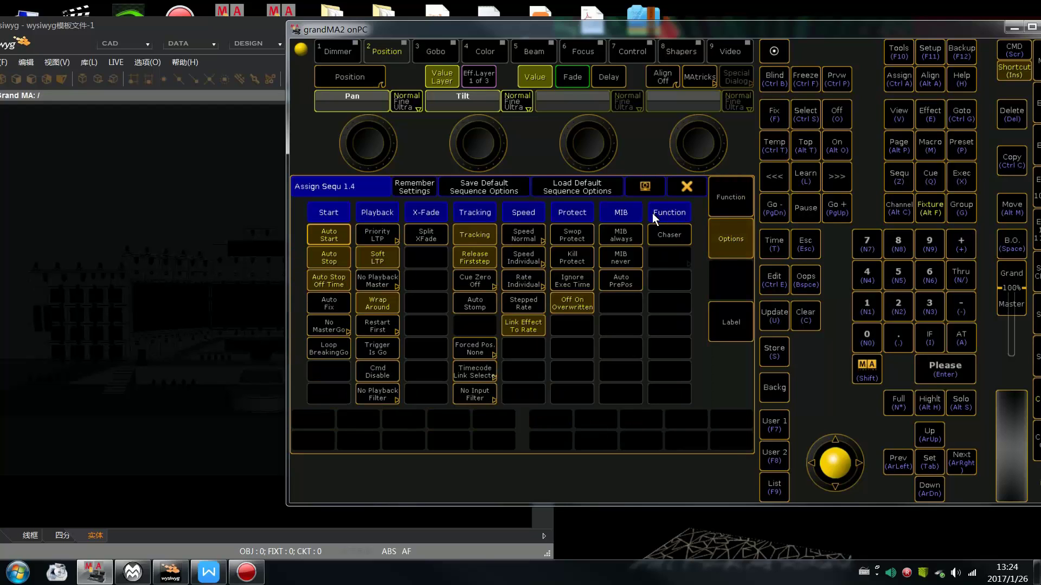
left_click(671, 235)
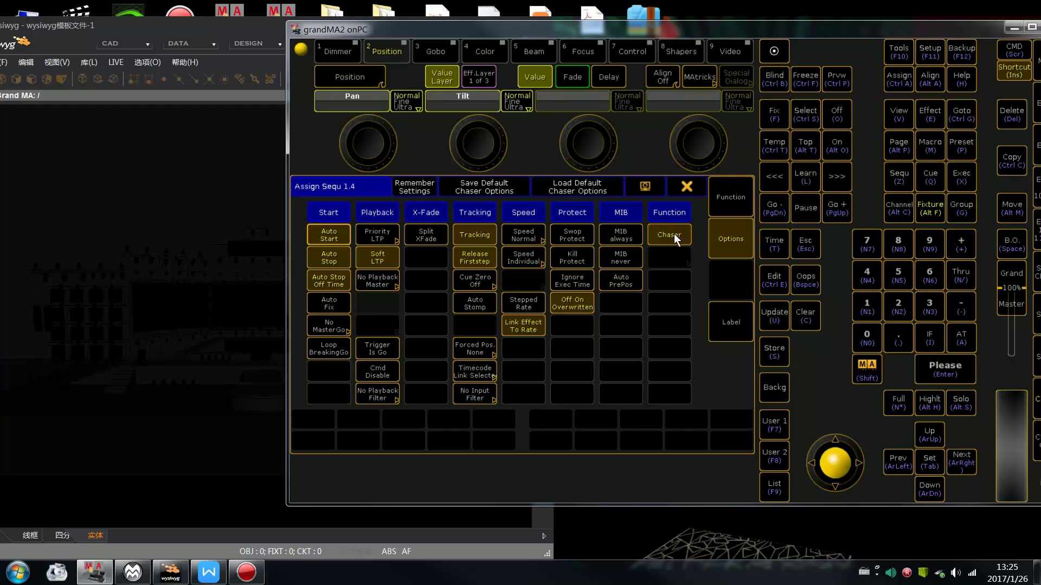
- Close the executor options and uncover the wysiwyg stage view to watch the chaser of fader executor 4 run
left_click(690, 187)
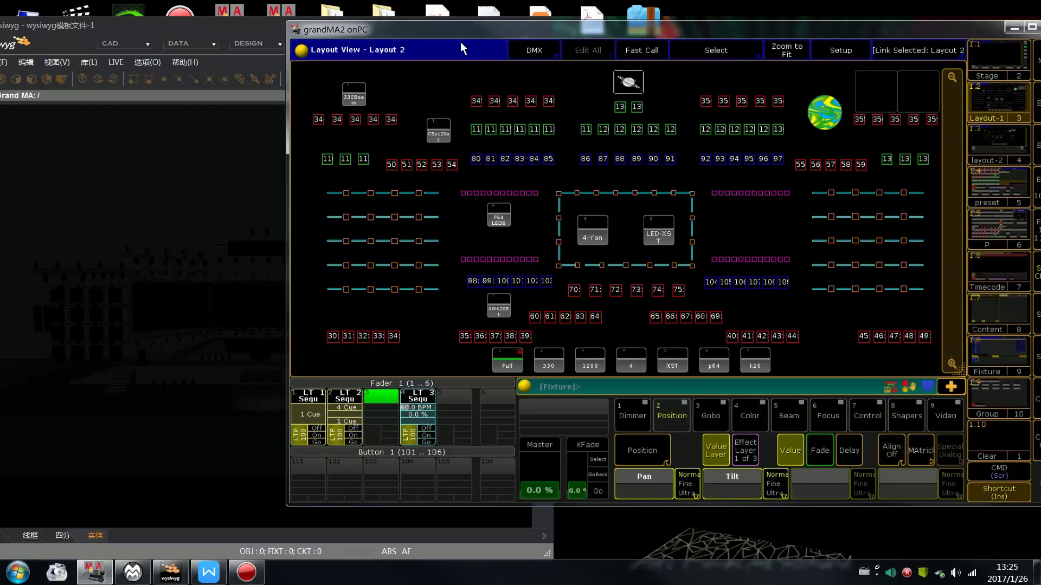
left_click_drag(460, 30, 592, 41)
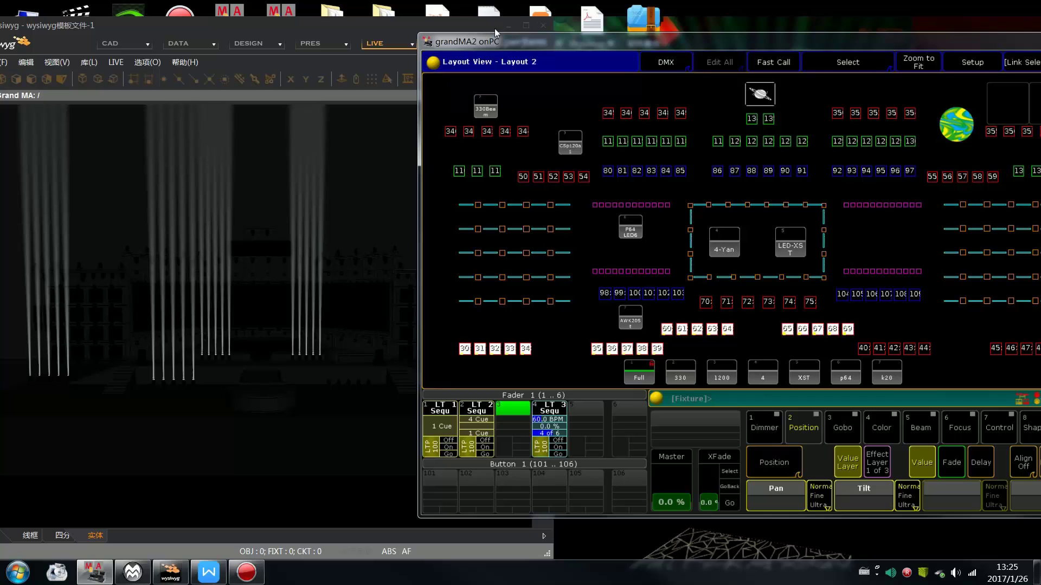
left_click_drag(494, 38, 552, 41)
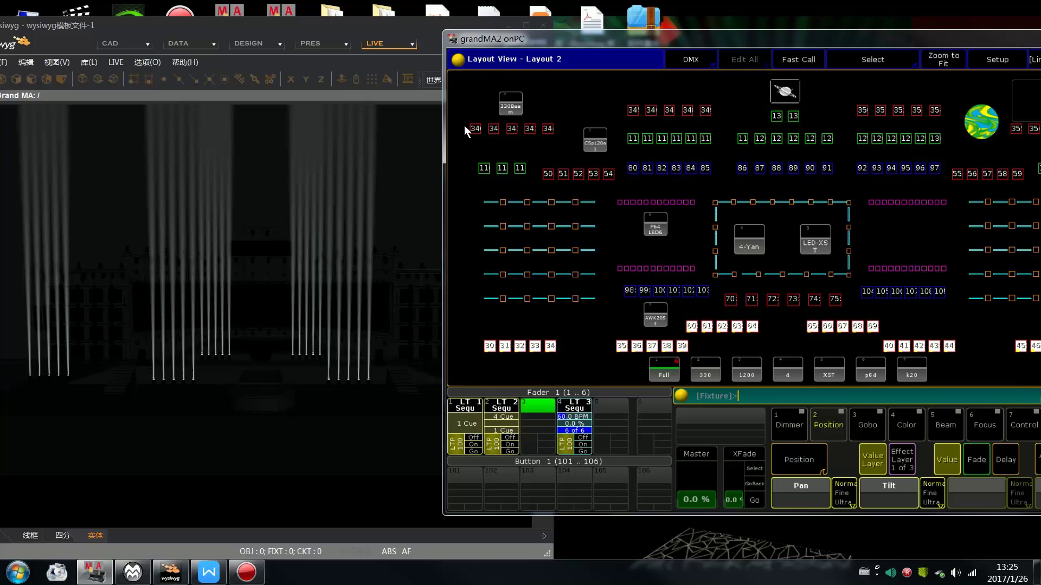
left_click_drag(494, 45, 424, 40)
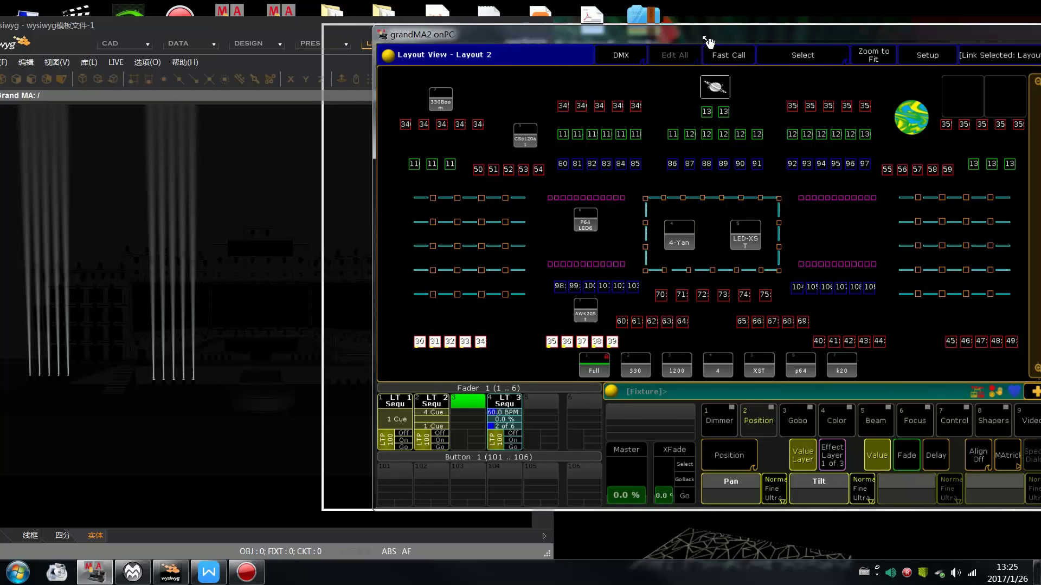
left_click_drag(709, 39, 647, 38)
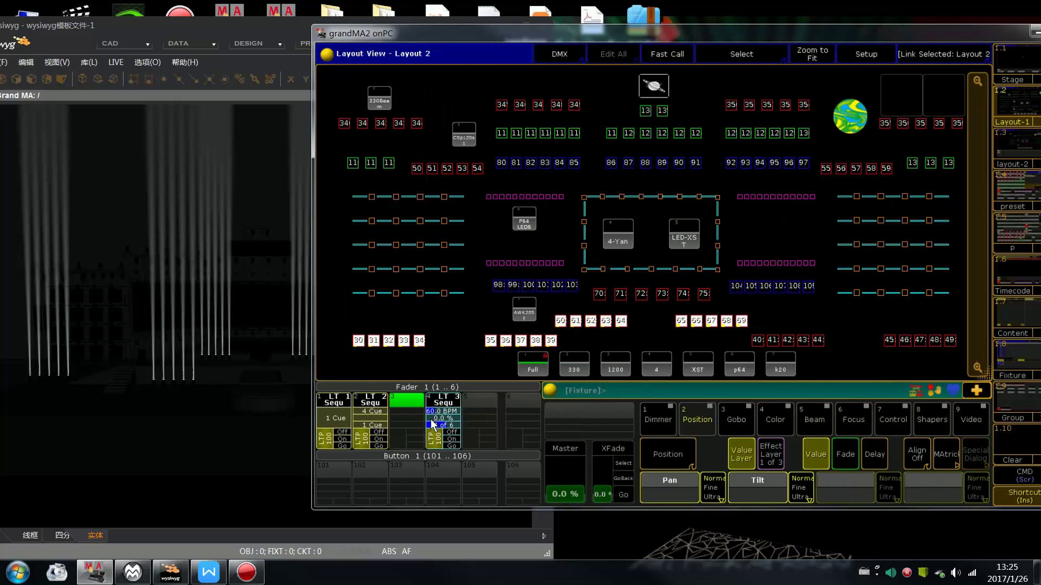
- Turn off Tracking for the sequence on fader executor 4 and check the running chaser in the wysiwyg preview
left_click(447, 407)
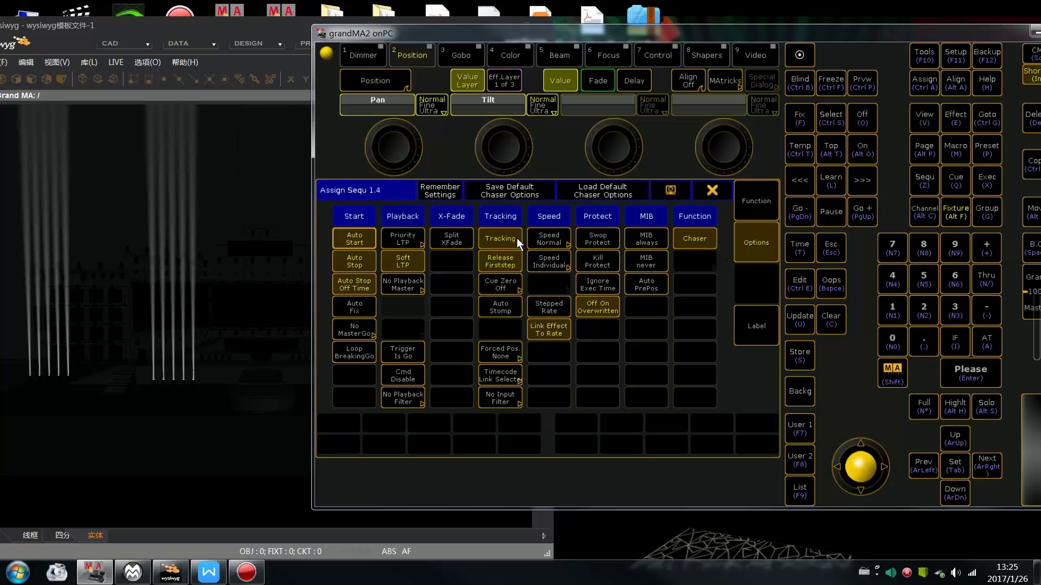
left_click(496, 240)
left_click(719, 189)
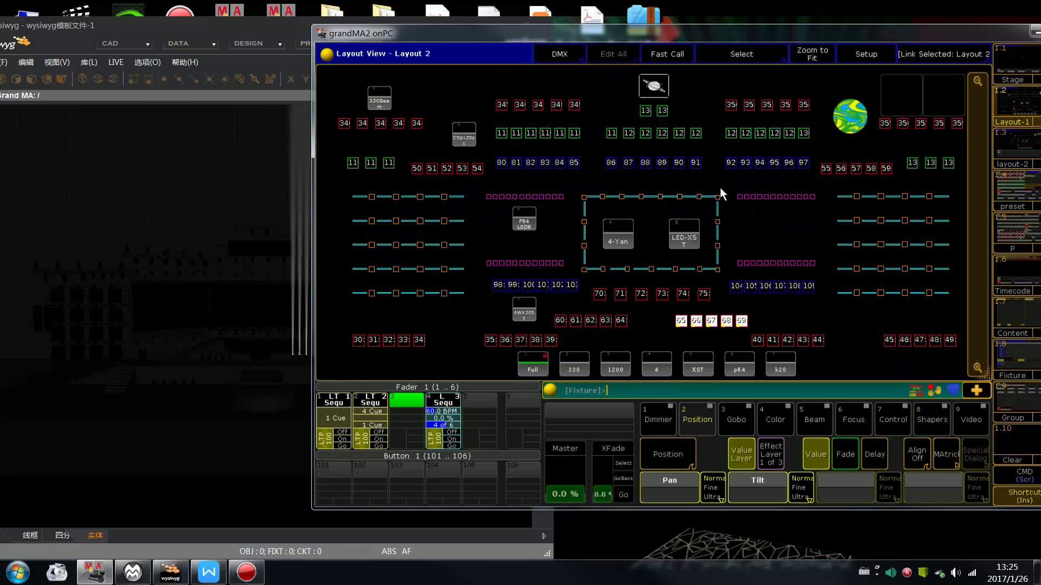
left_click_drag(572, 37, 769, 53)
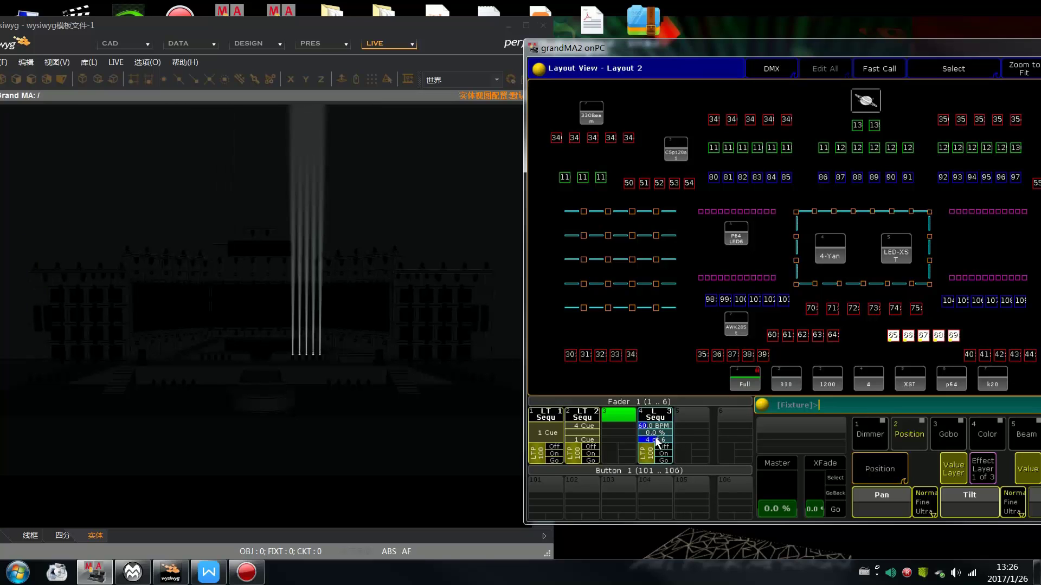
- Try the Learn command for the chaser speed of fader executor 4
left_click_drag(886, 60, 596, 47)
left_click(997, 445)
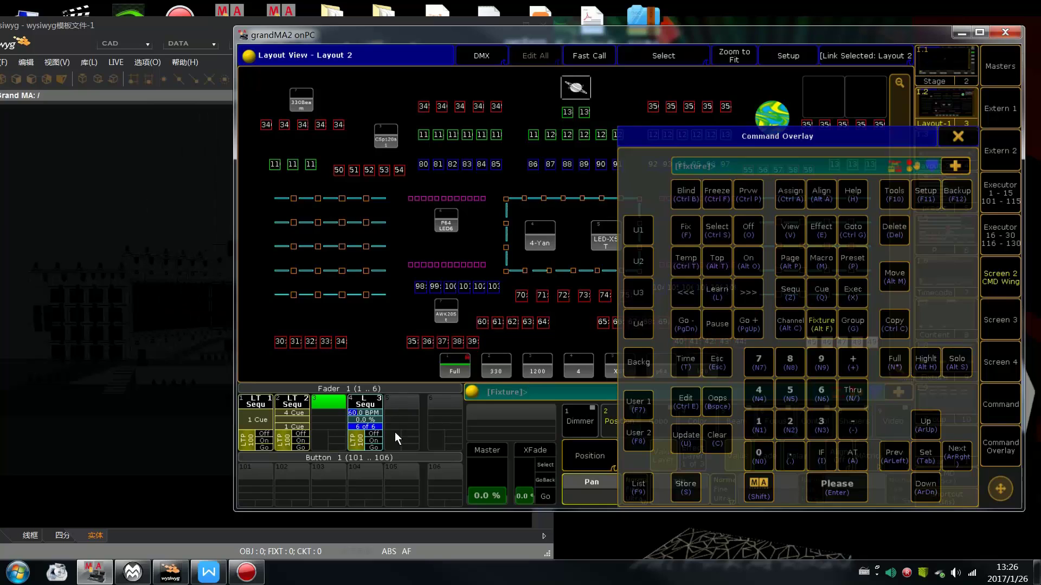
left_click(712, 293)
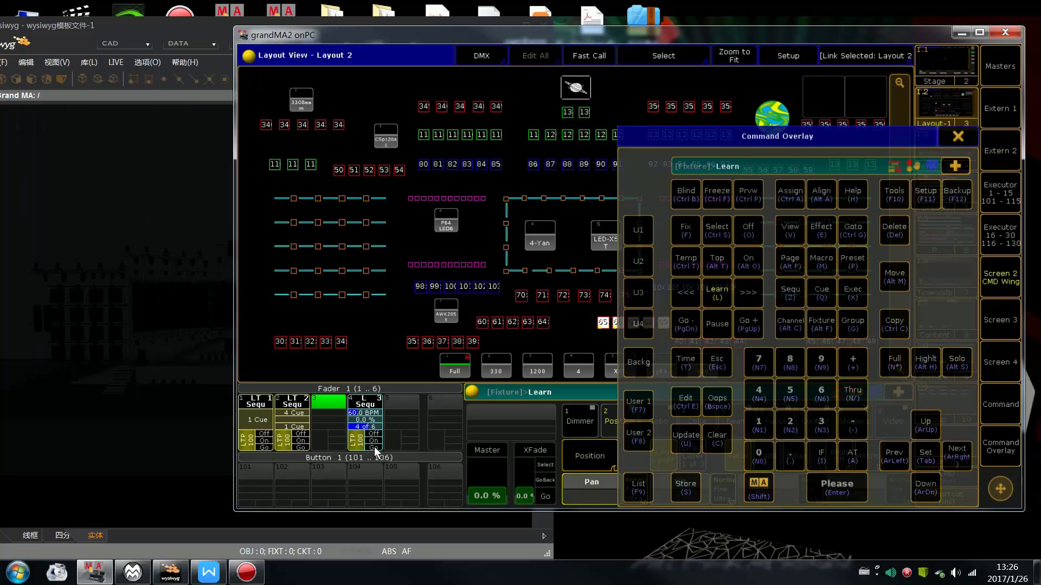
left_click(965, 135)
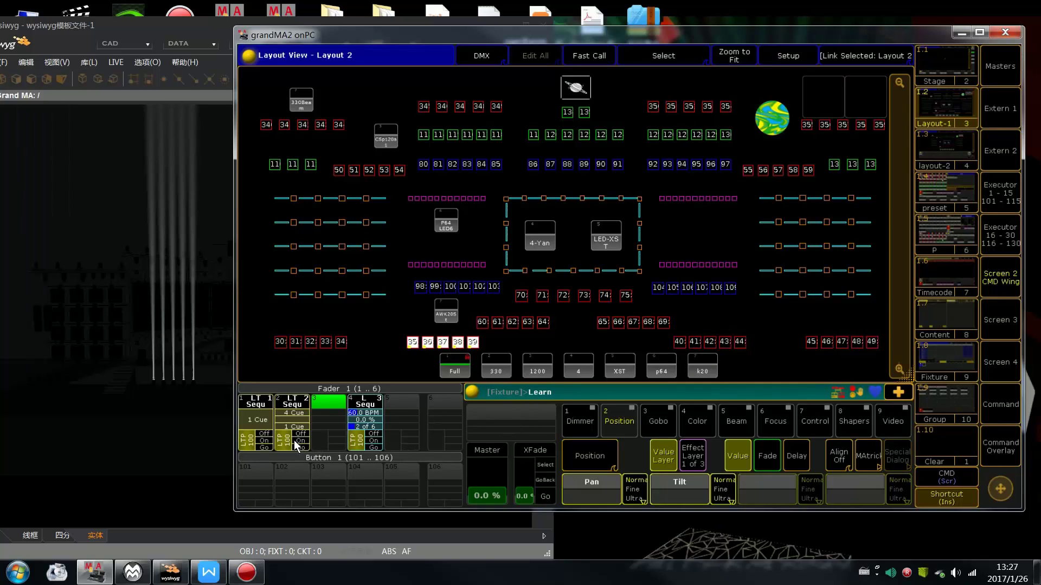
left_click(417, 415)
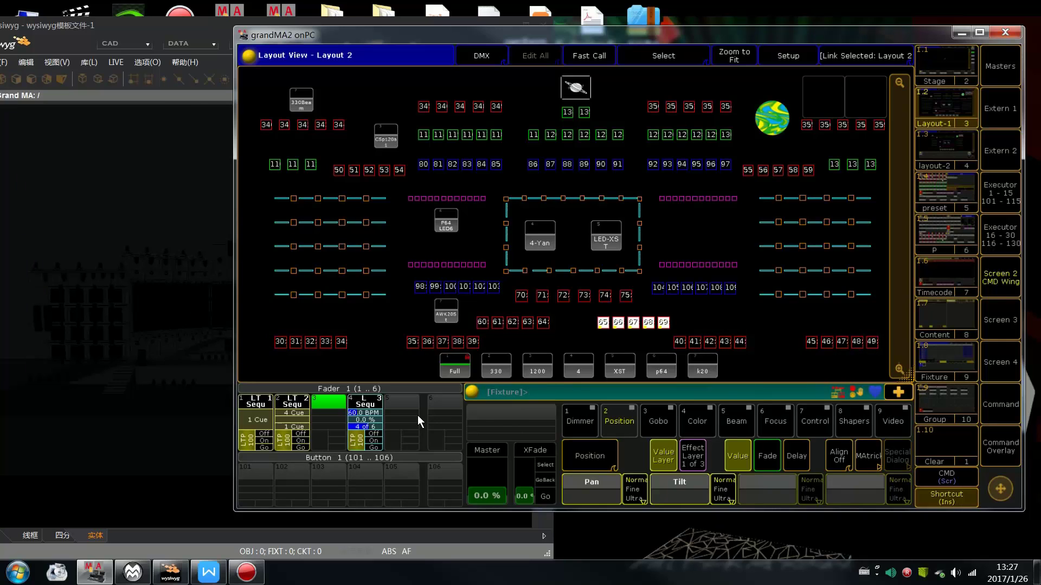
- Turn off the Chaser function of the sequence on fader executor 4 to run it as manual cues
left_click_drag(579, 30, 677, 45)
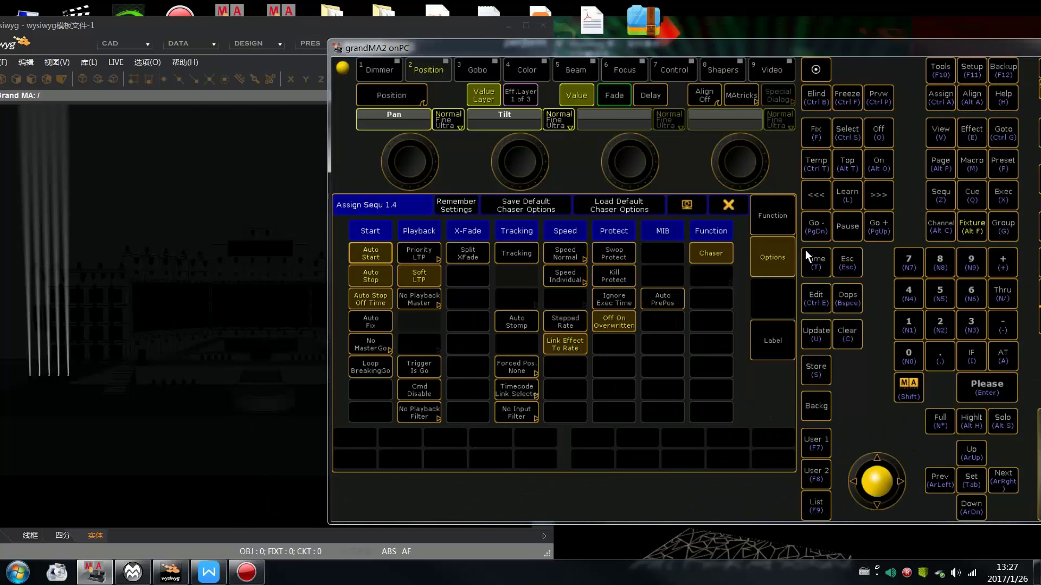
left_click(726, 254)
left_click(730, 199)
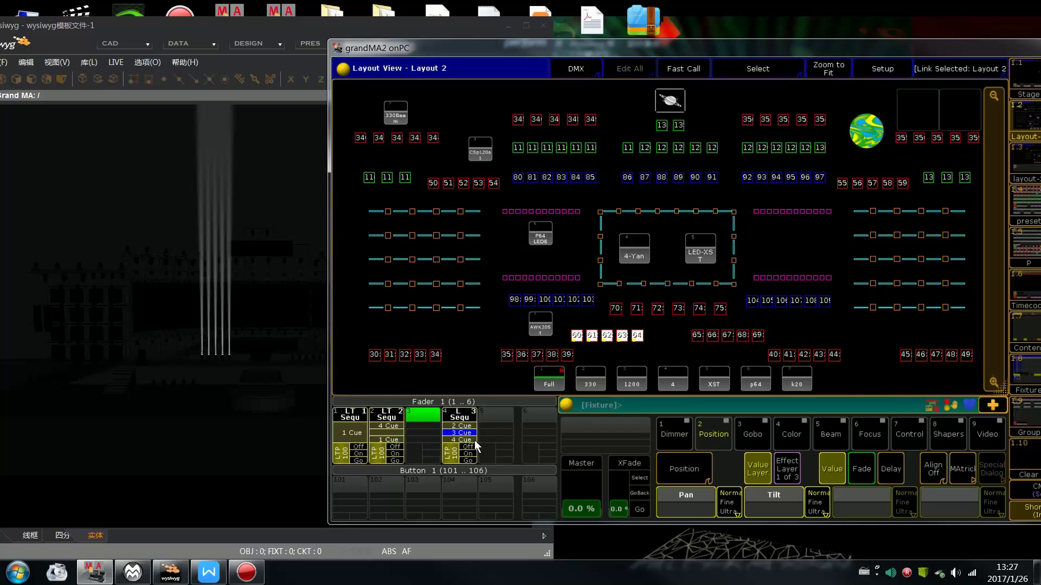
- Toggle Tracking in the options of fader executor 4 and re-enable its Chaser function
left_click(466, 418)
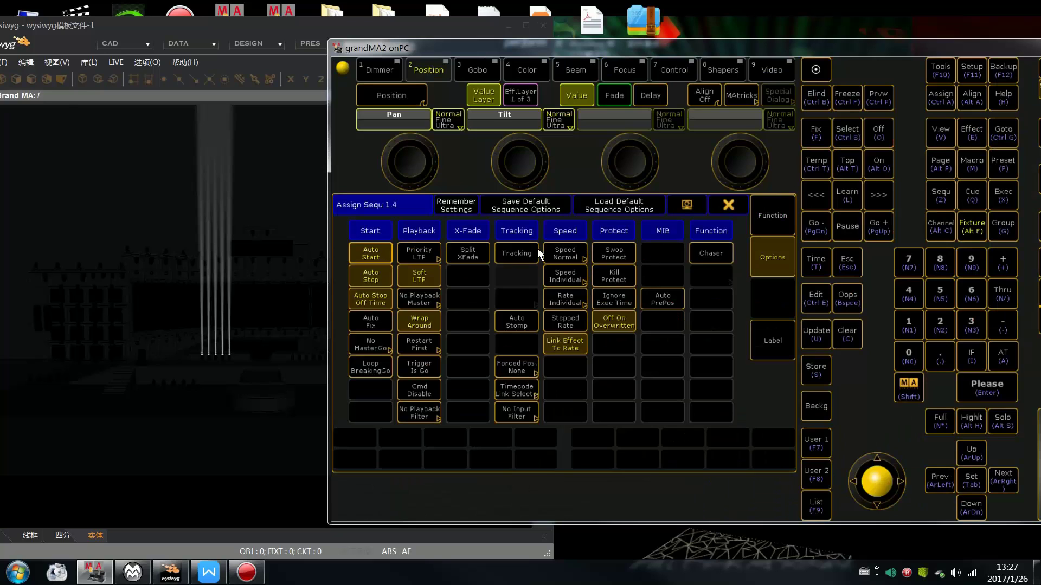
left_click(516, 248)
left_click(522, 252)
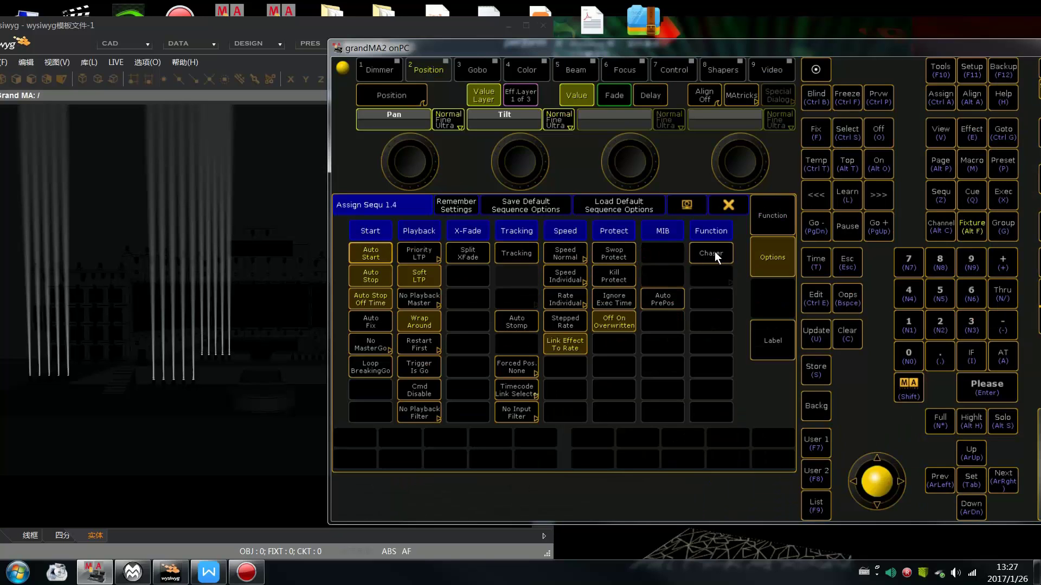
left_click(729, 205)
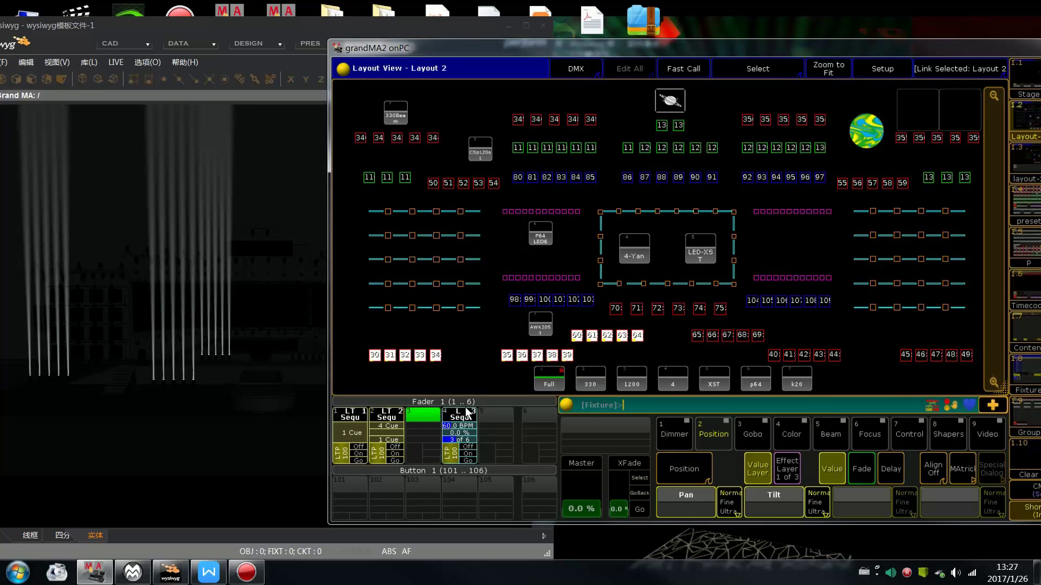
- View the cue list of the sequence on fader executor 2, and switch off the chaser on fader executor 4
left_click(389, 428)
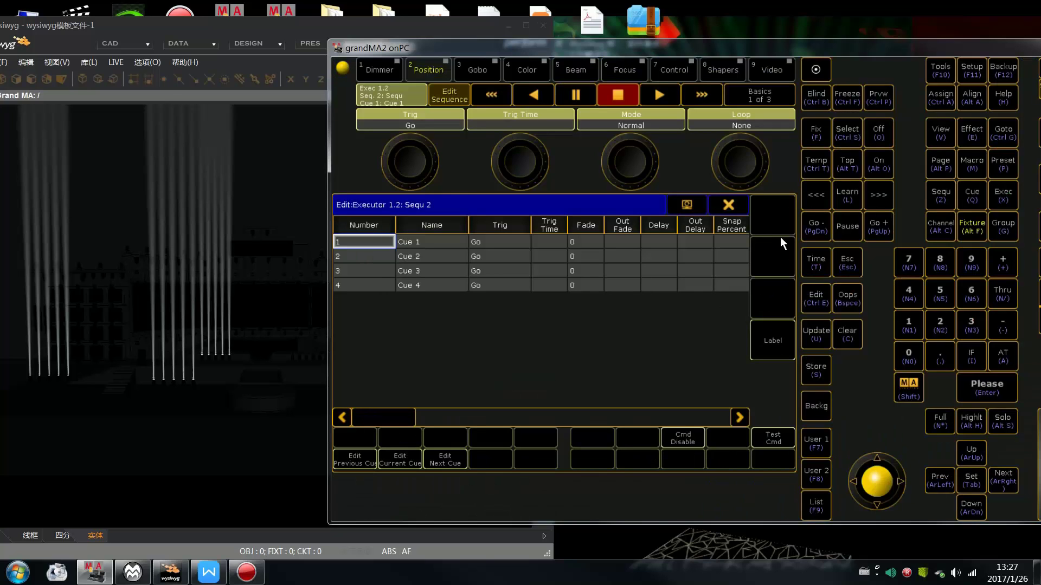
left_click(724, 210)
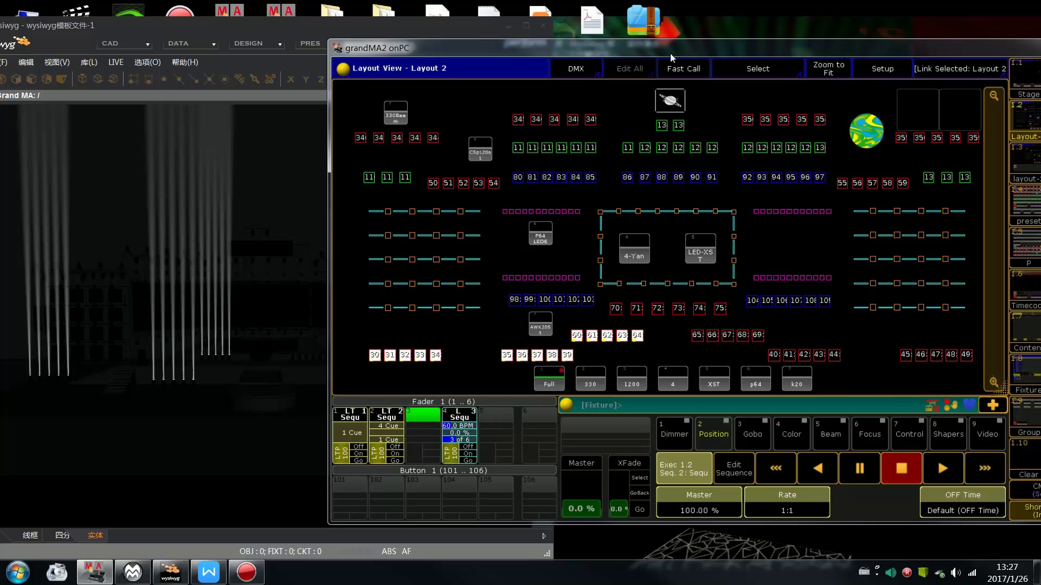
left_click_drag(670, 53, 540, 56)
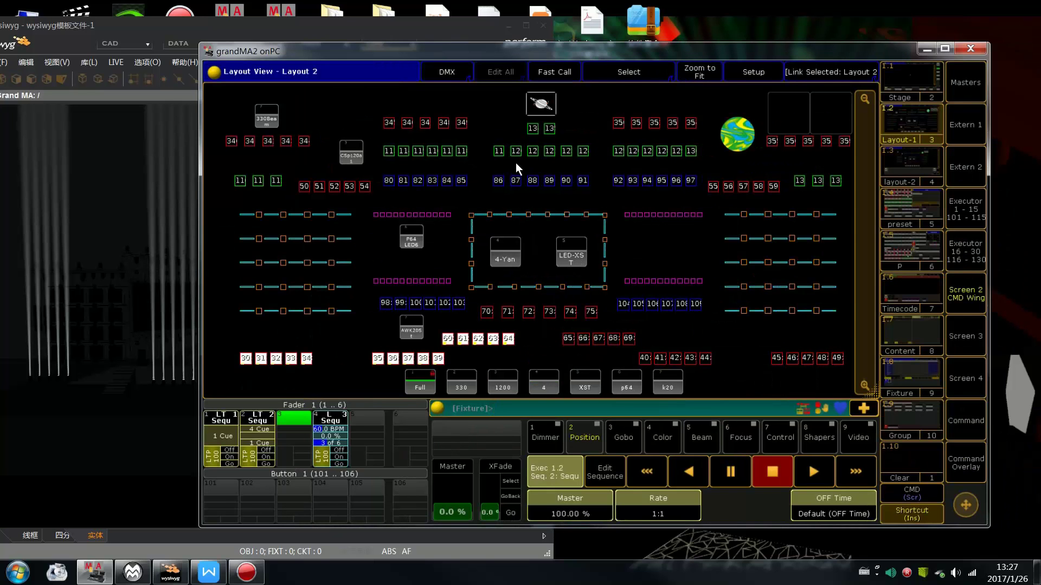
key("o")
left_click(636, 350)
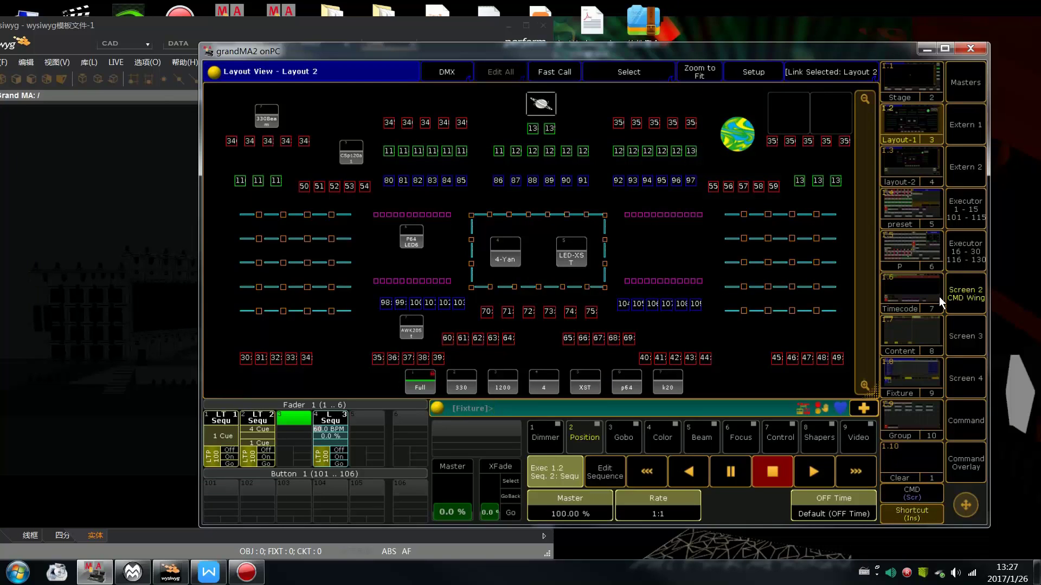
- Select the 330-5-6 beam group, light its fixtures and set their Tilt to 36.3
left_click(913, 417)
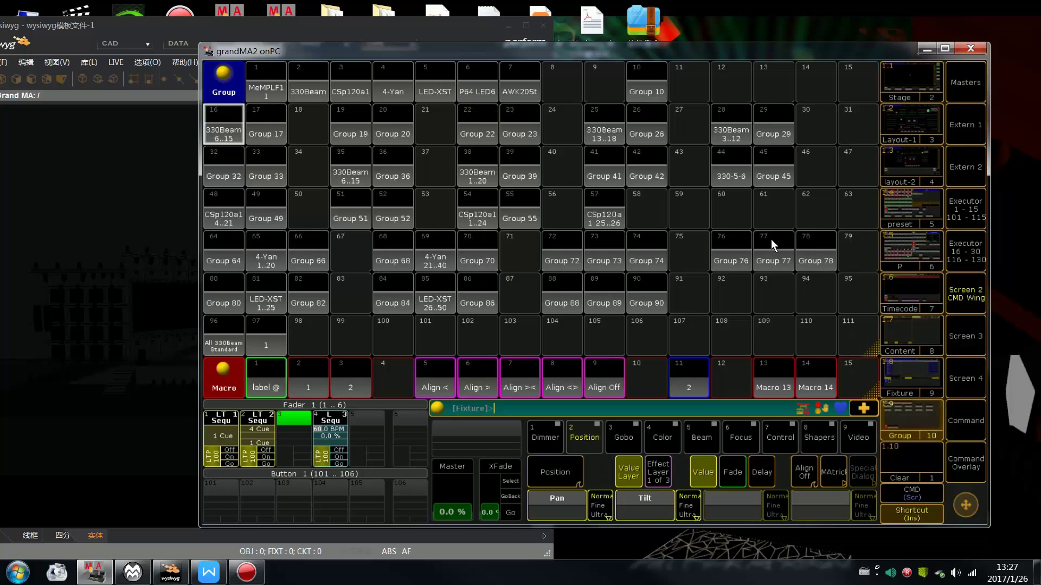
left_click(733, 171)
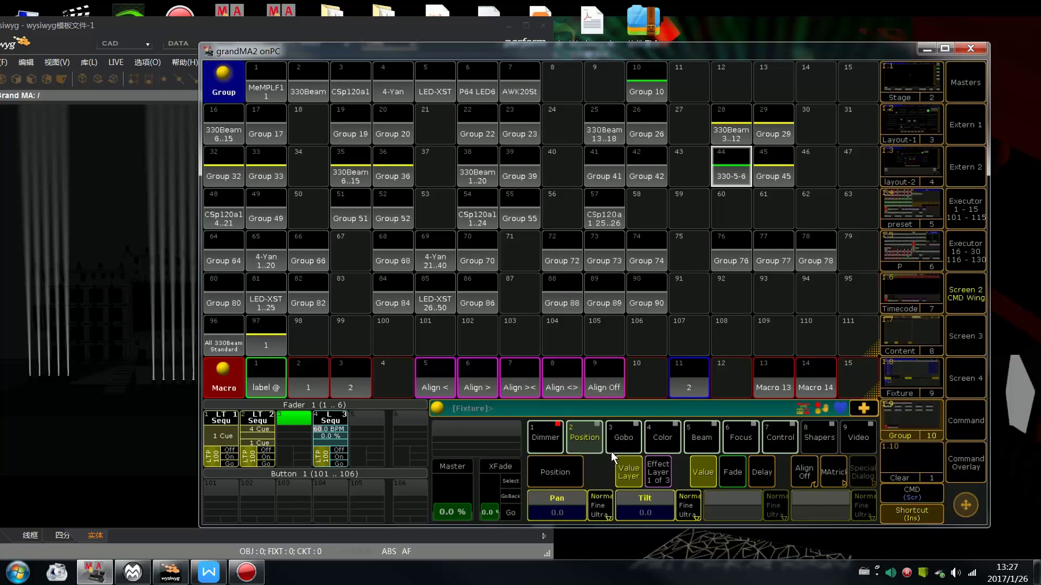
scroll(594, 432, "up", 3)
scroll(594, 431, "up", 8)
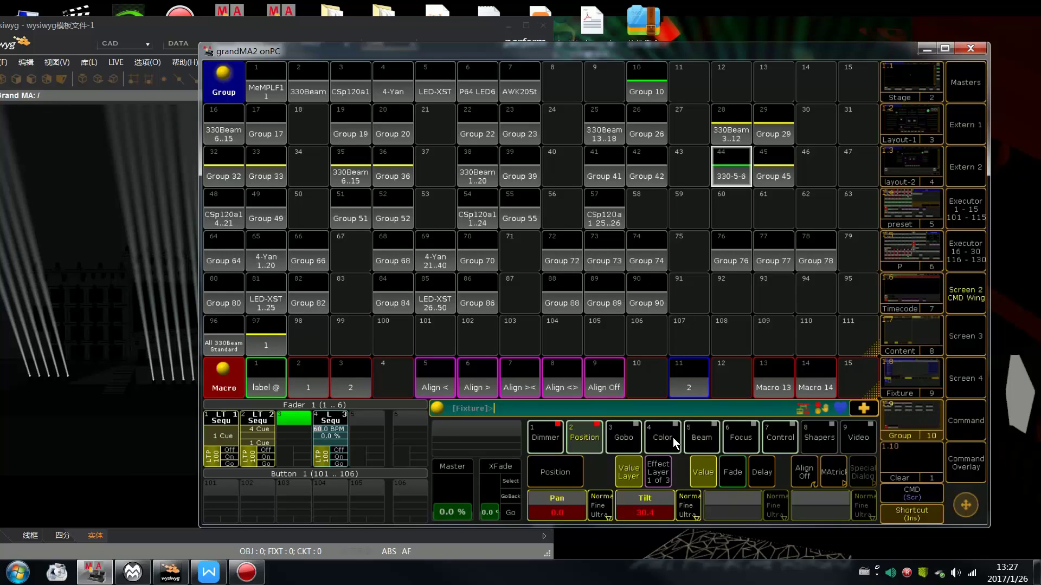
scroll(672, 438, "up", 2)
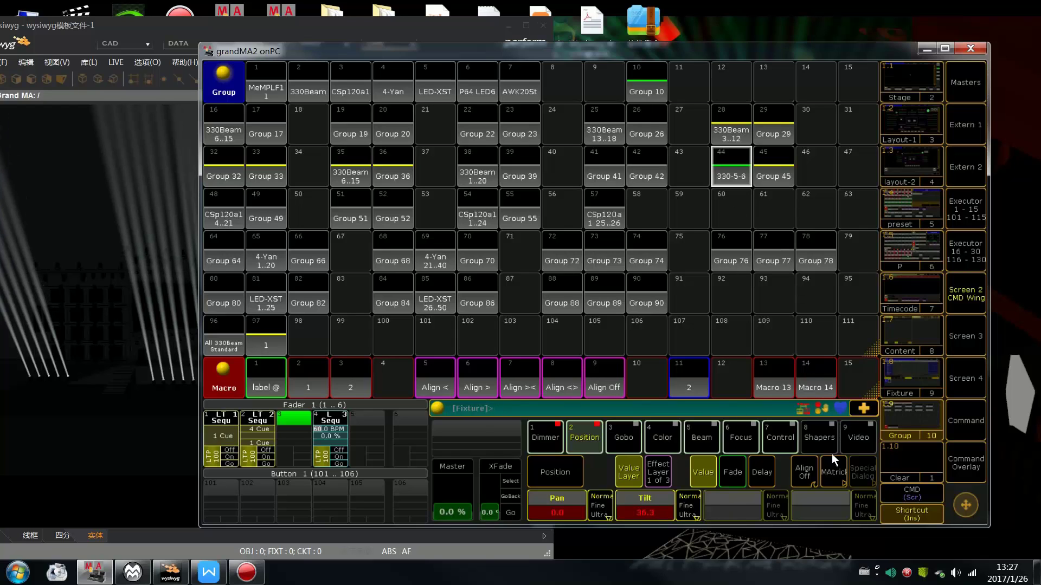
- Set the MAtricks Align Group X to 5 and fan the beams with Align >< at a Pan of -27.0
left_click(833, 470)
left_click(751, 445)
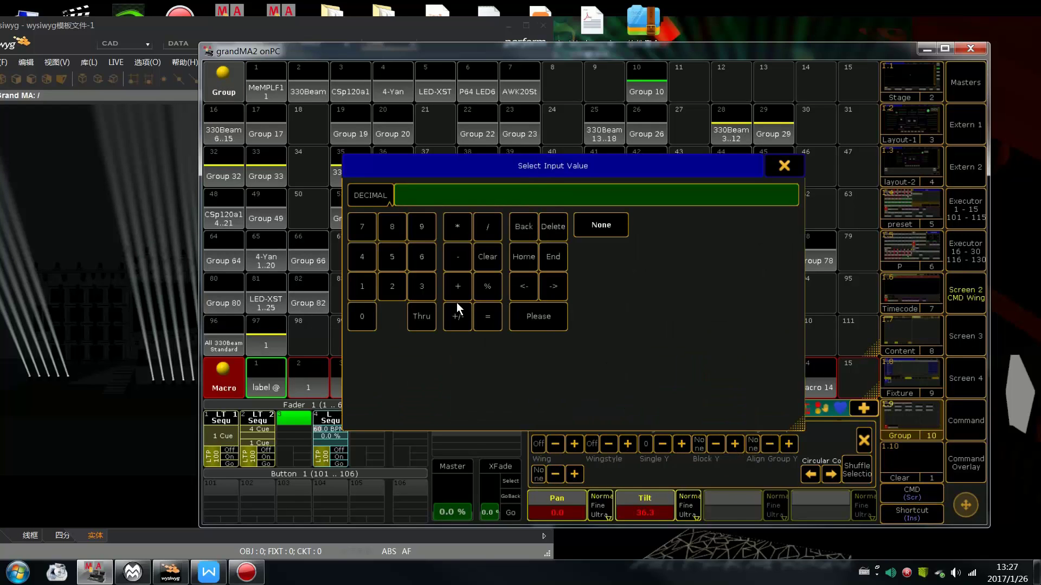
left_click(386, 255)
left_click(530, 320)
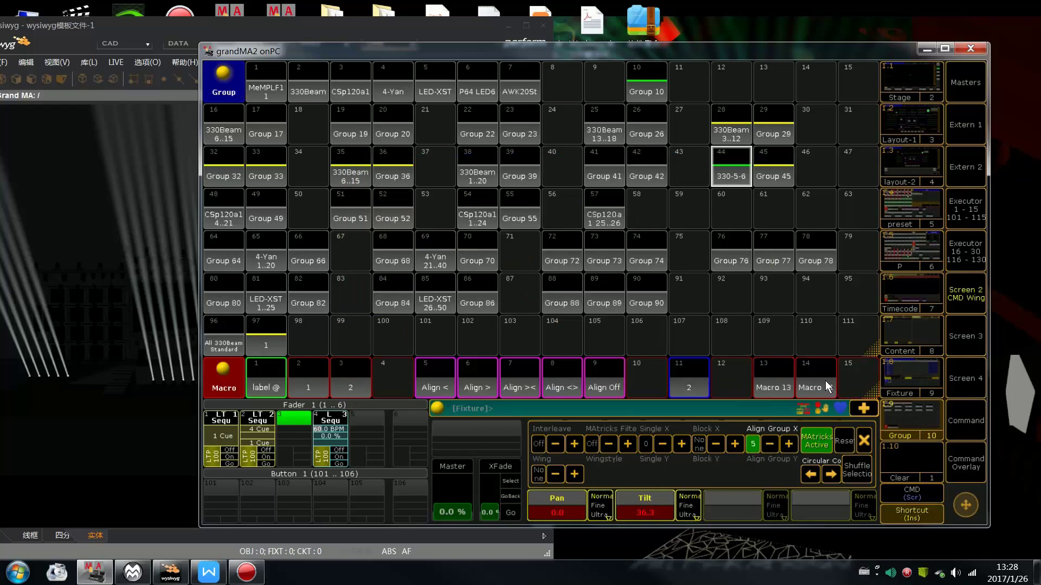
left_click(863, 439)
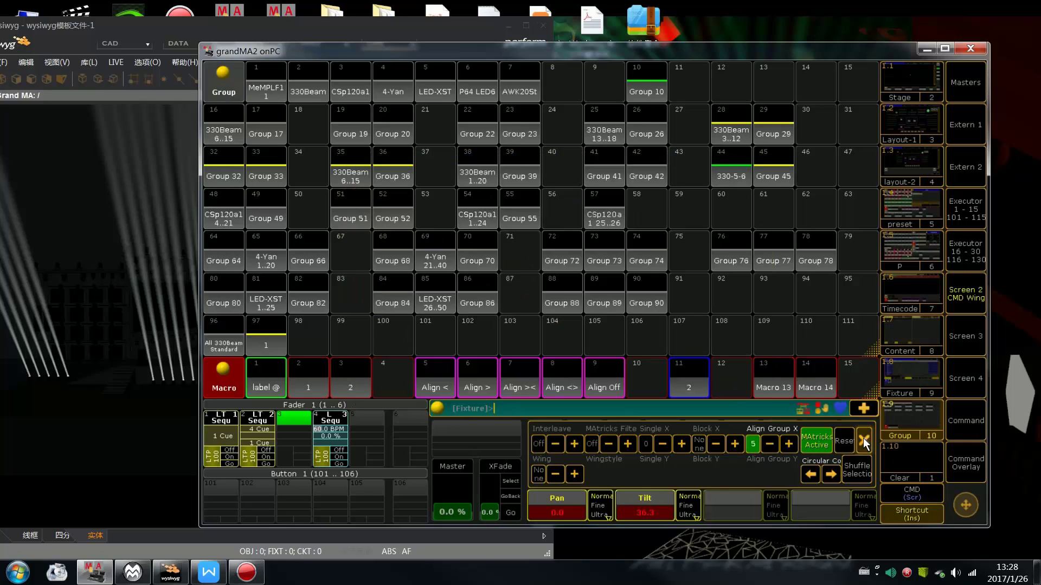
left_click(509, 374)
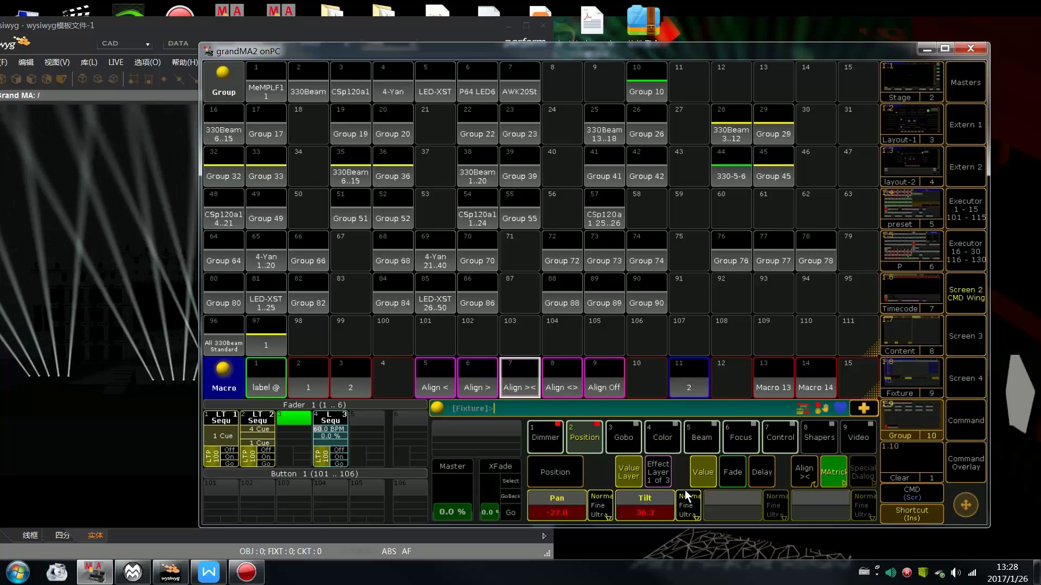
- Store the fanned beam position as preset 1 in the Position preset pool
left_click(918, 249)
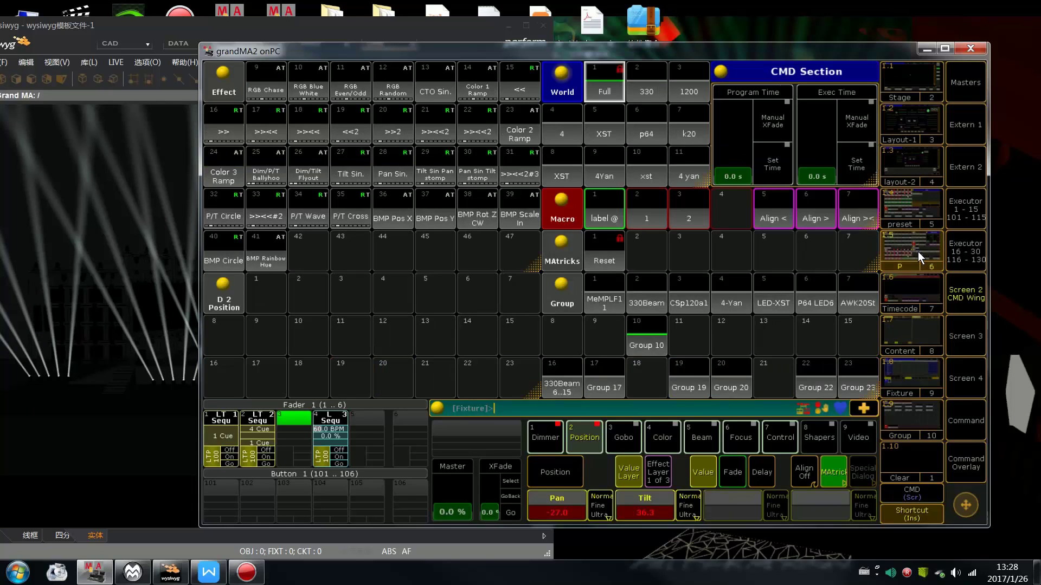
left_click(911, 205)
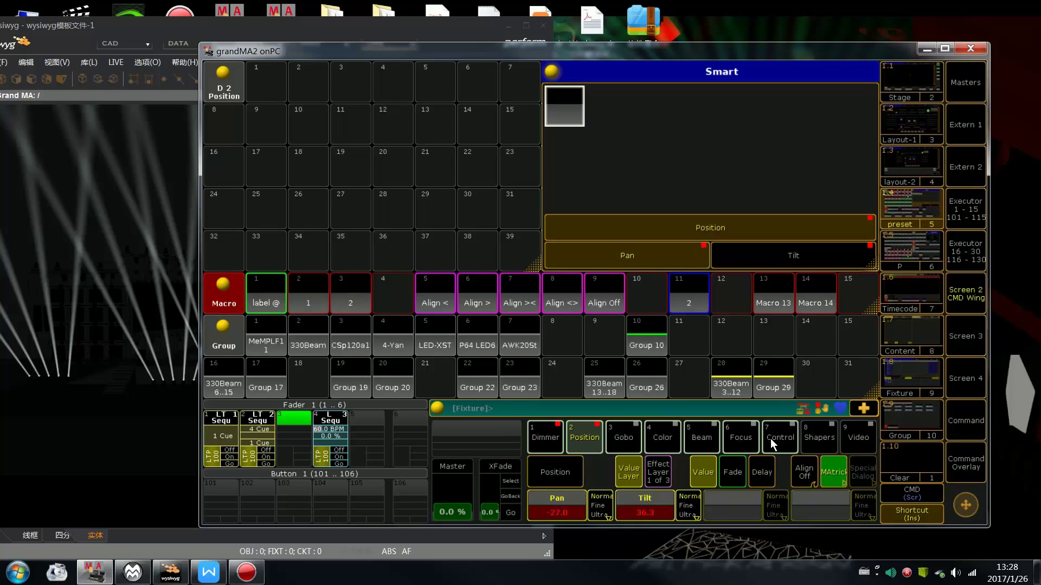
type("Store")
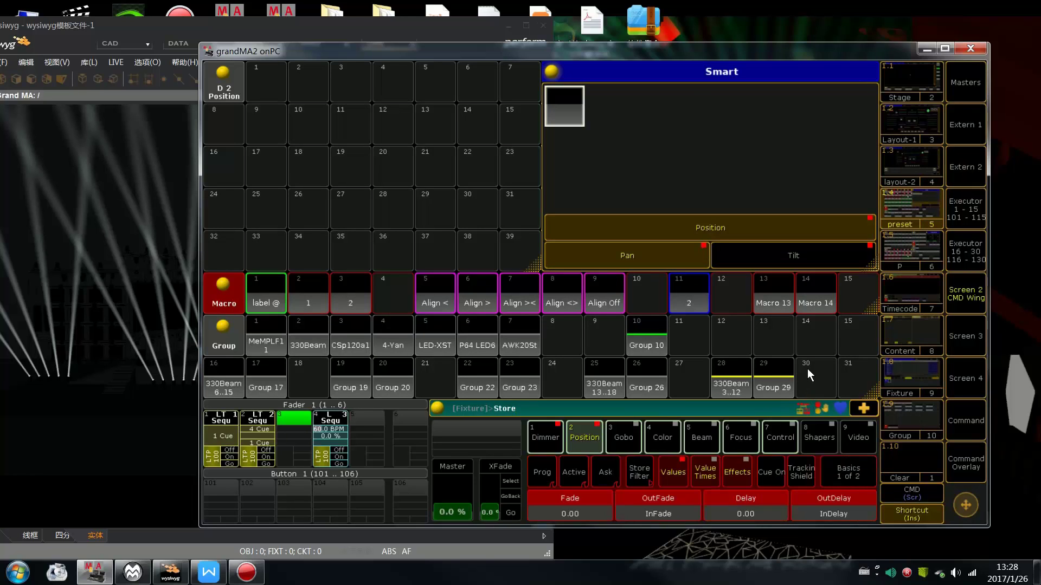
left_click(267, 83)
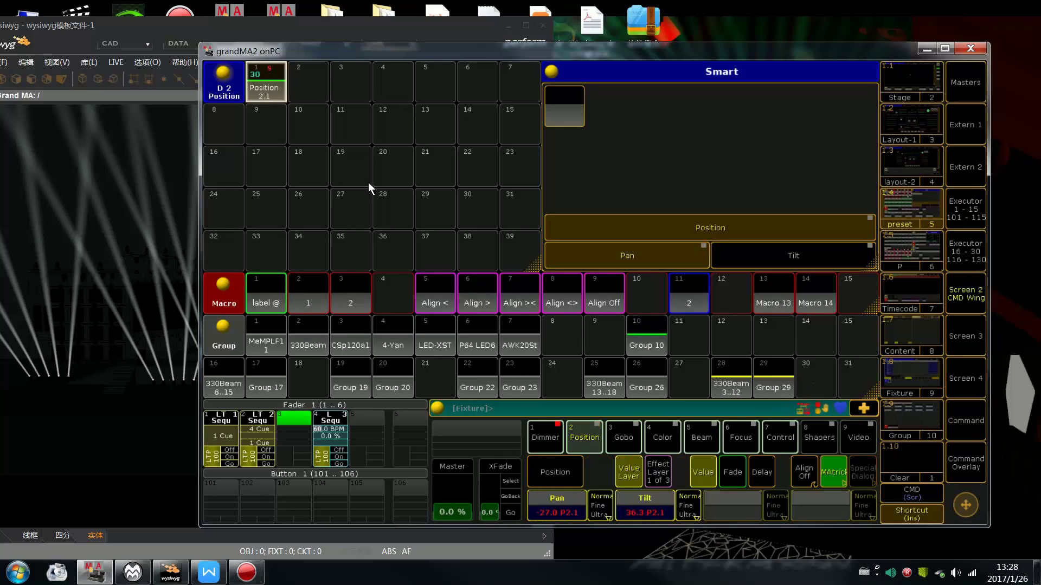
- Show the group pool view and set the selected beams' C1 colour to C 1.2
left_click(922, 417)
left_click_drag(585, 52, 837, 52)
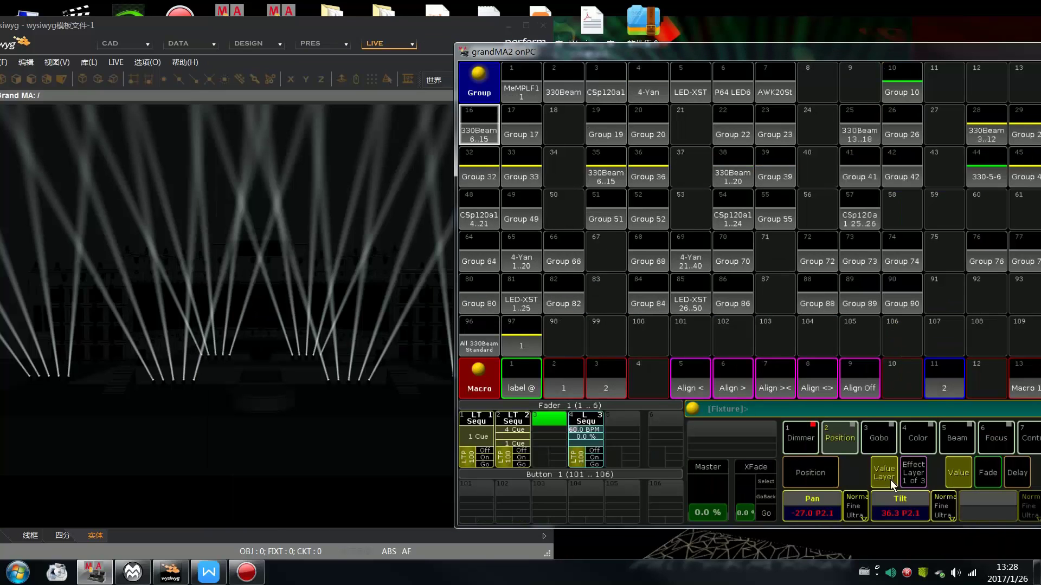
left_click(913, 441)
left_click(815, 501)
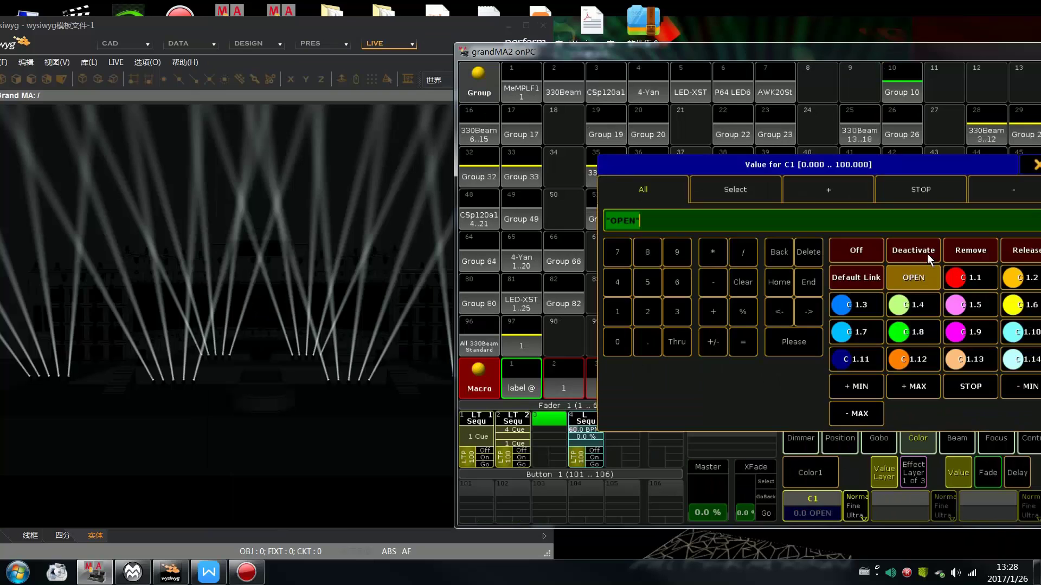
left_click(997, 291)
left_click_drag(772, 53, 716, 46)
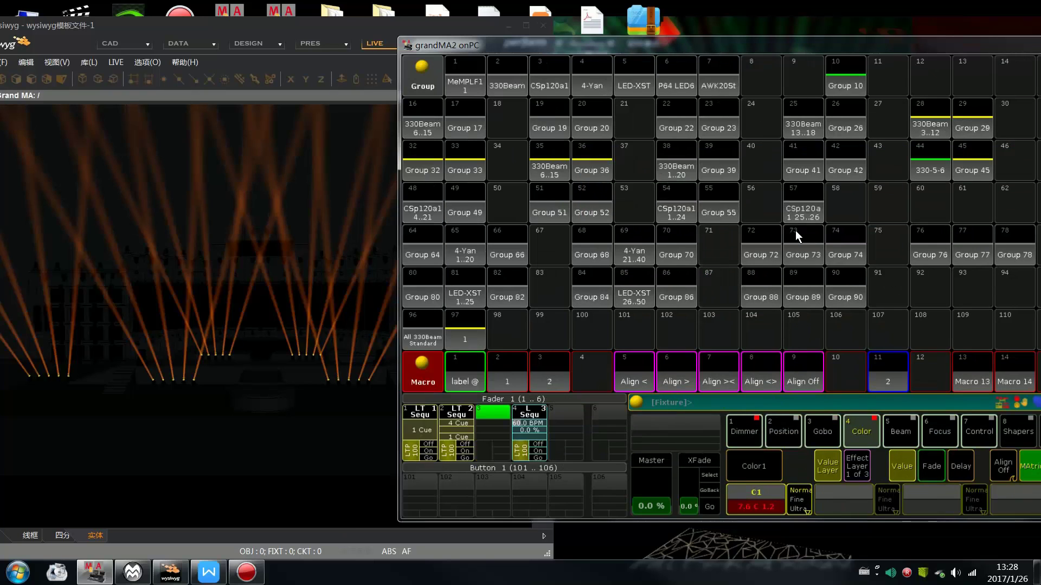
- Set the selected beams' Prism1 to Prism
left_click(912, 434)
left_click(930, 502)
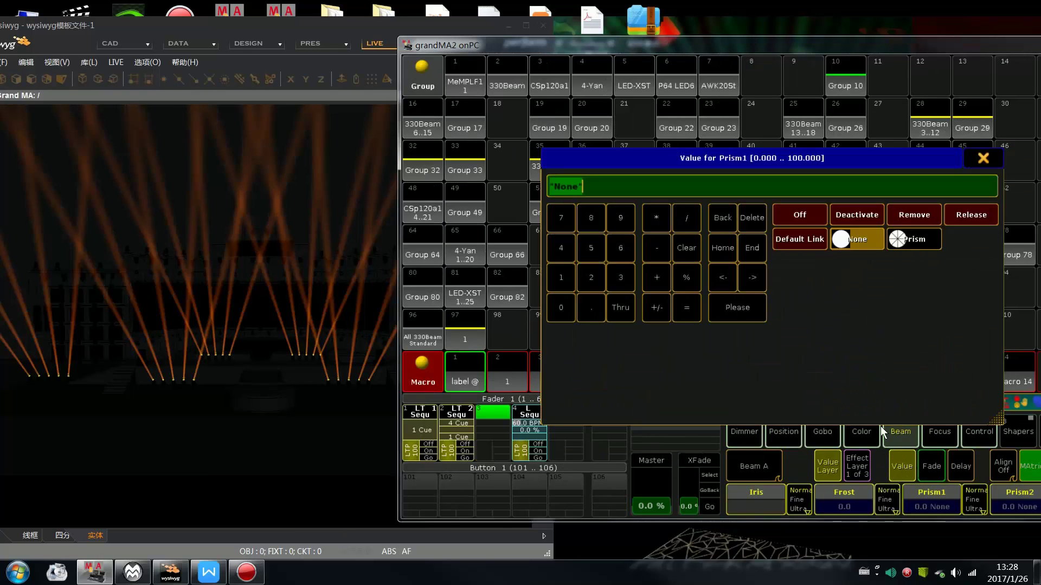
left_click(899, 241)
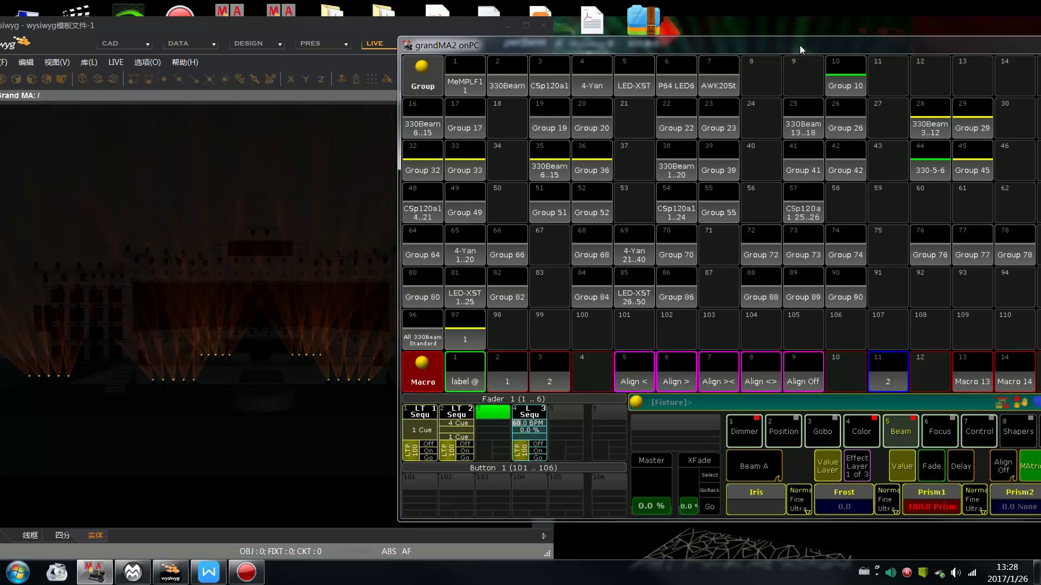
left_click_drag(799, 44, 717, 42)
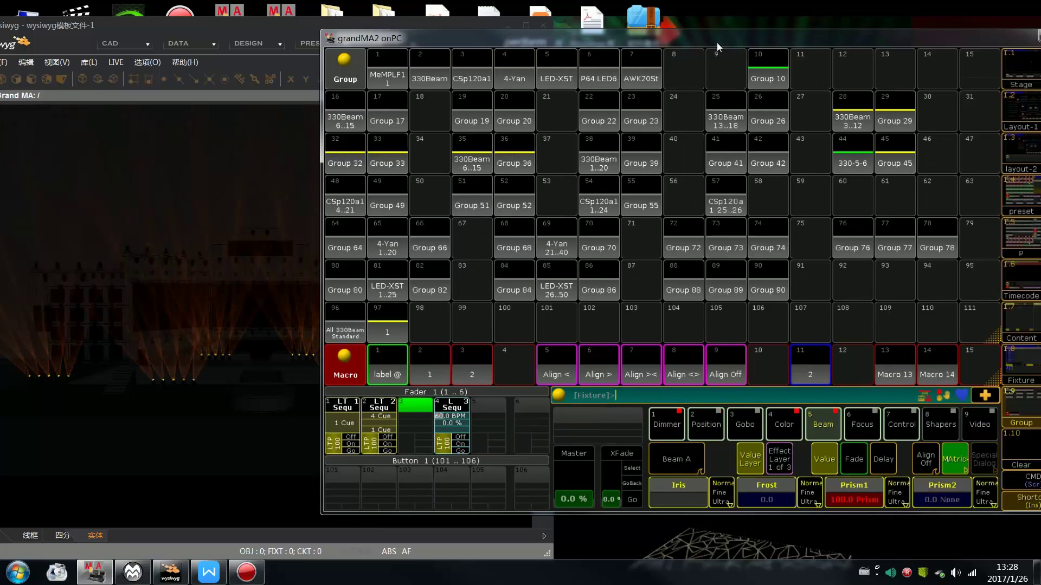
- Store the fanned prism look on fader executor 6 and clear the programmer
left_click(705, 431)
key("s")
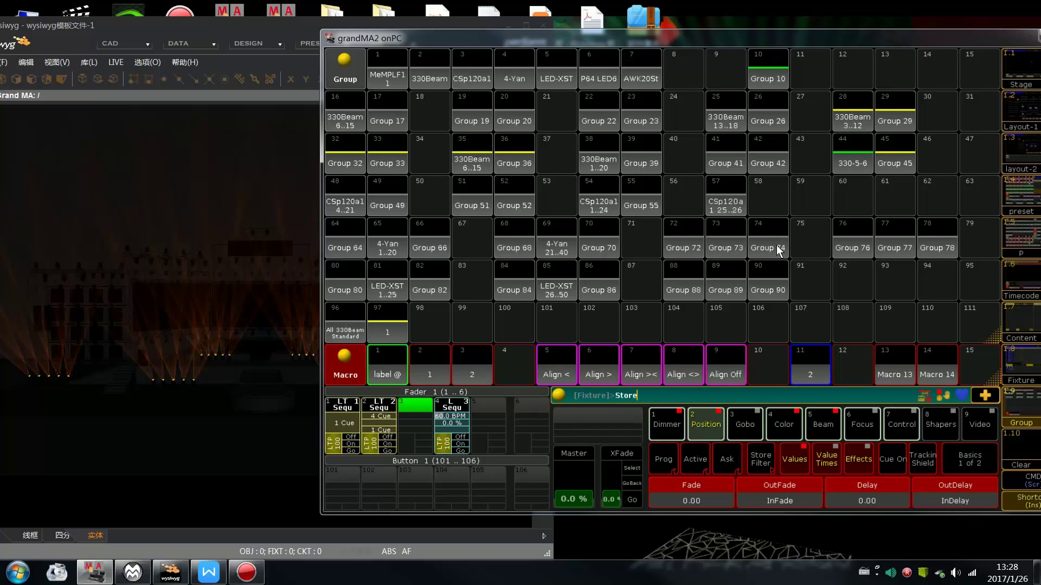
left_click(535, 427)
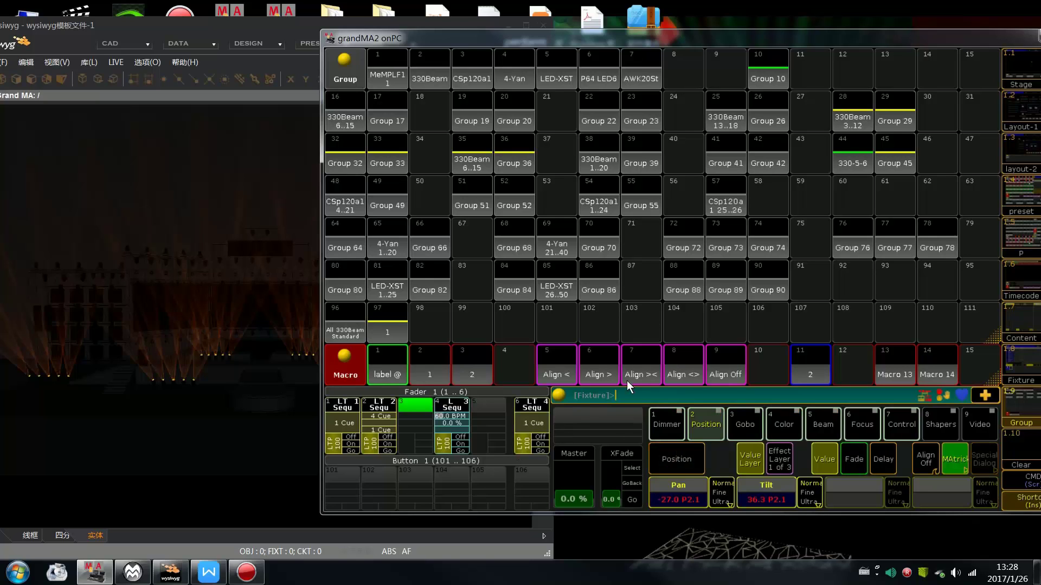
key("Delete")
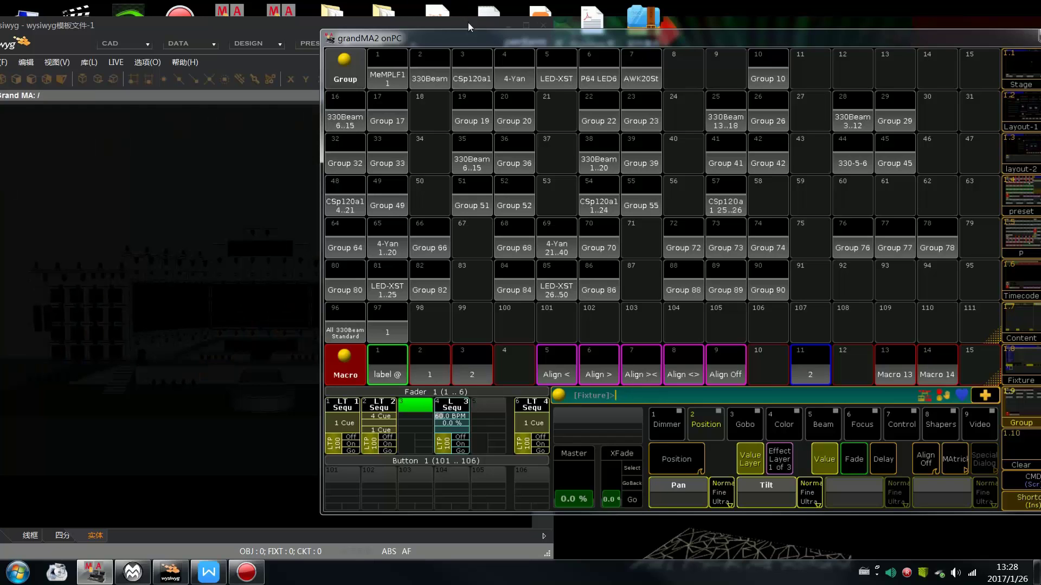
- Run the cue on fader executor 6 and preview the look on the stage
left_click_drag(470, 27, 610, 31)
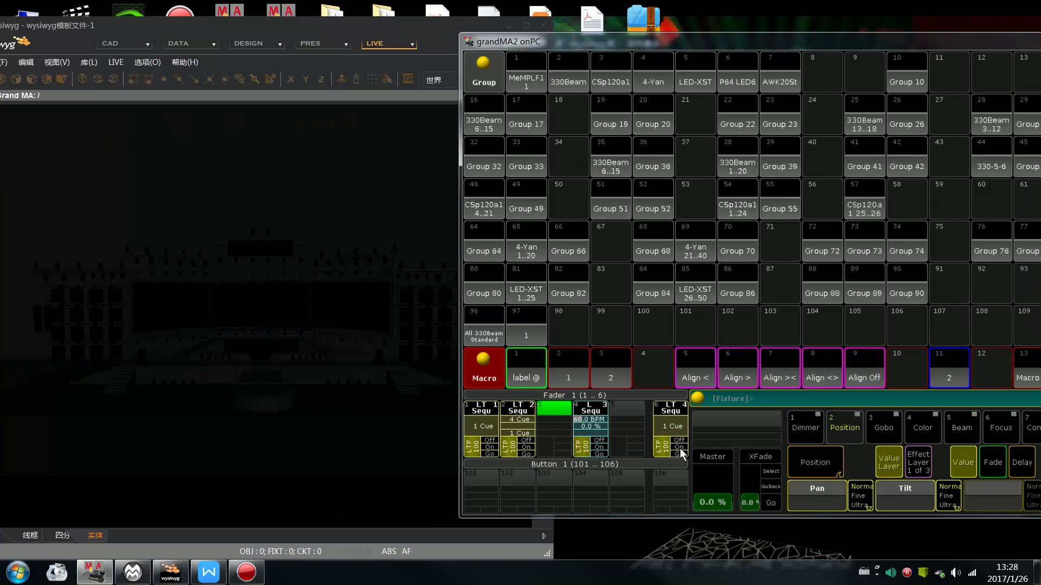
left_click(680, 448)
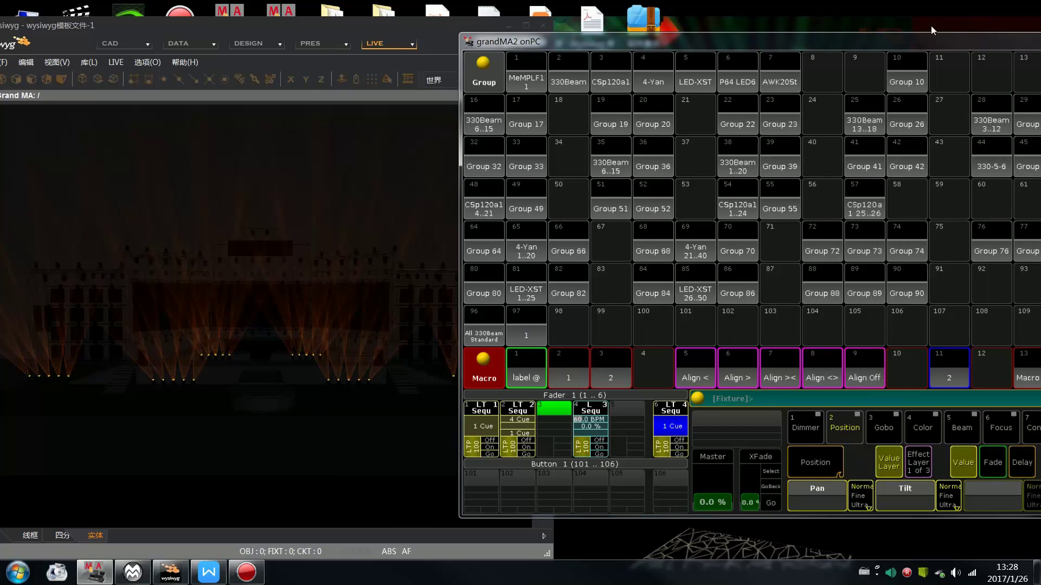
left_click_drag(889, 42, 858, 37)
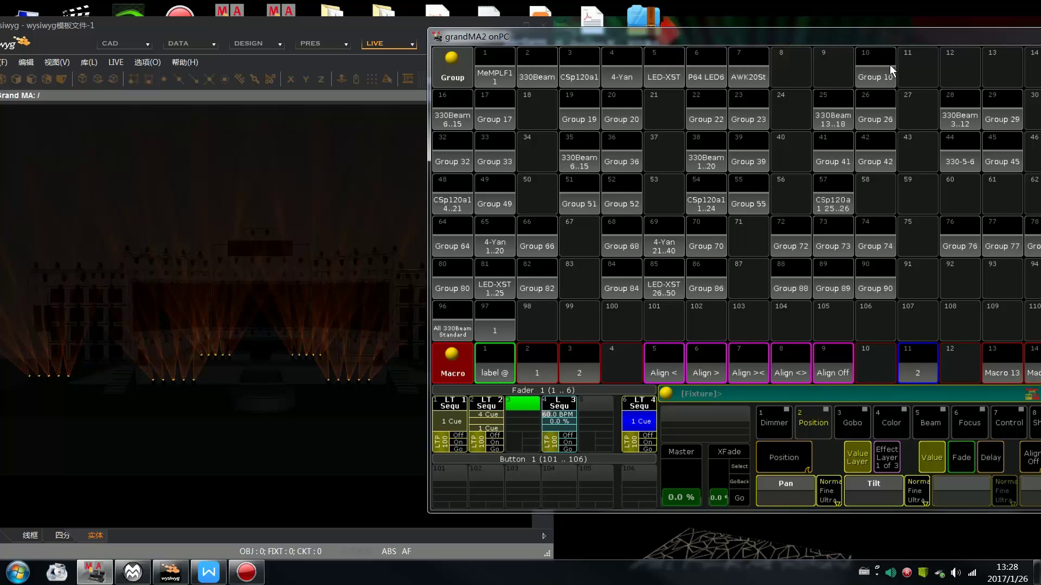
- Select the 330-5-6 group and activate its current Dimmer, Color, Beam, Gobo and Position values in the programmer
left_click_drag(883, 37, 812, 30)
left_click(890, 151)
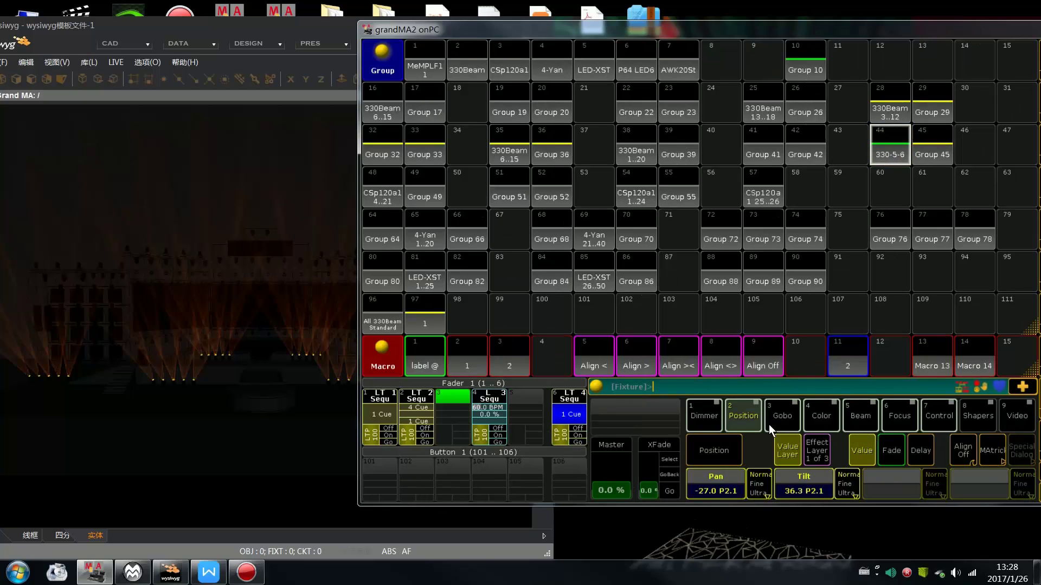
left_click(709, 416)
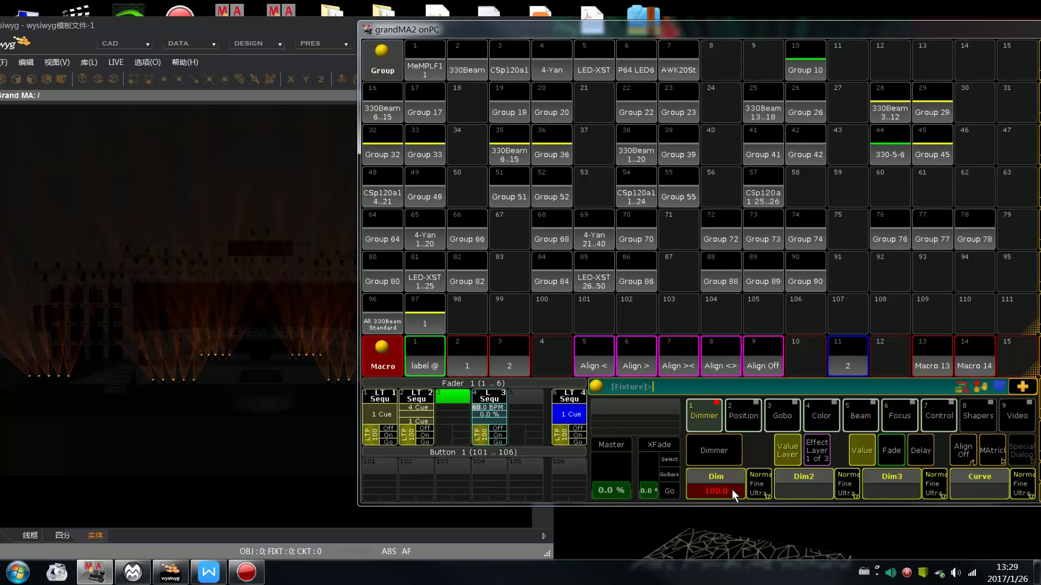
left_click(744, 420)
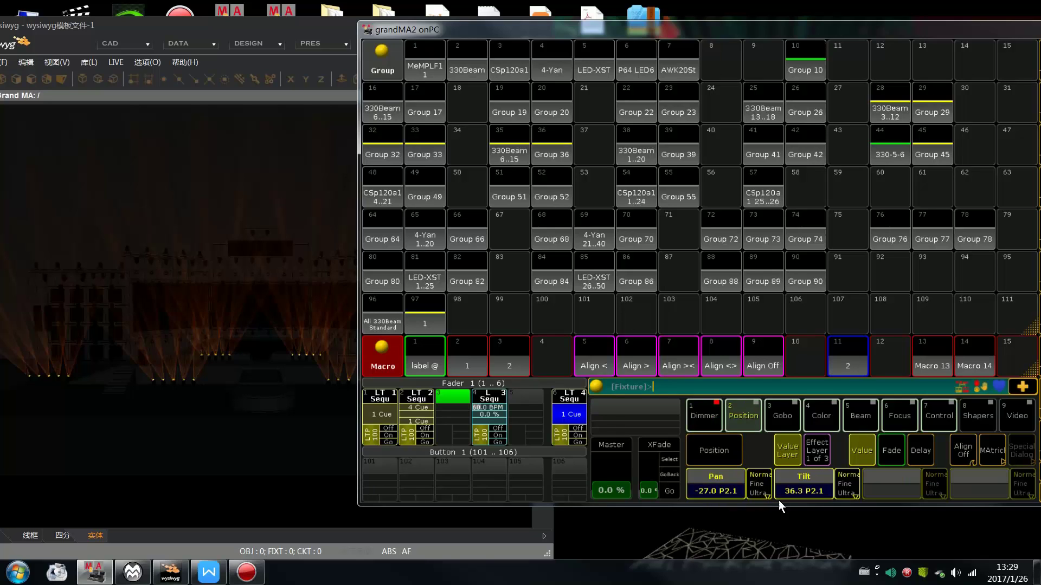
left_click(828, 415)
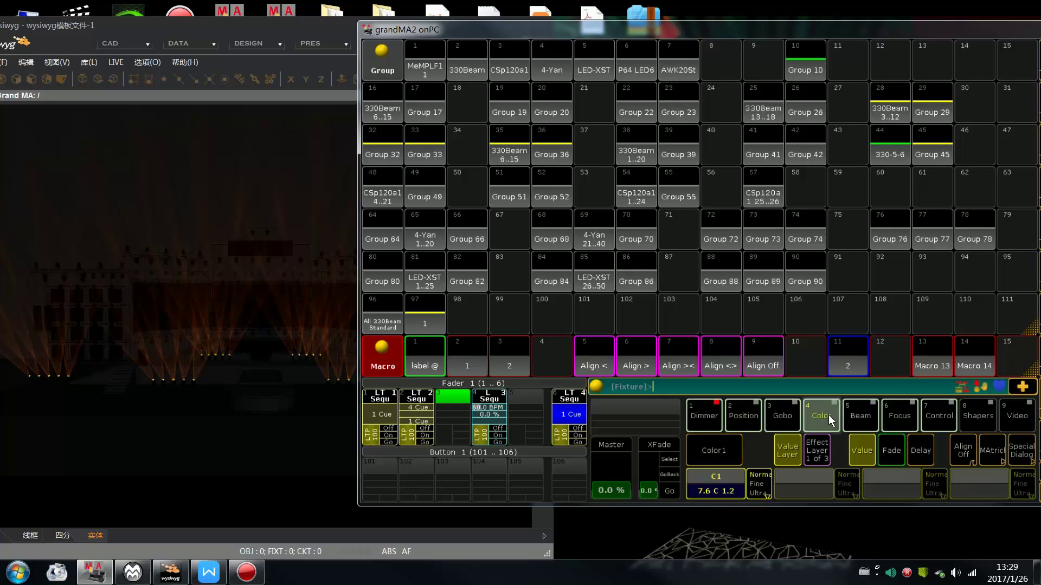
left_click(829, 414)
left_click(867, 411)
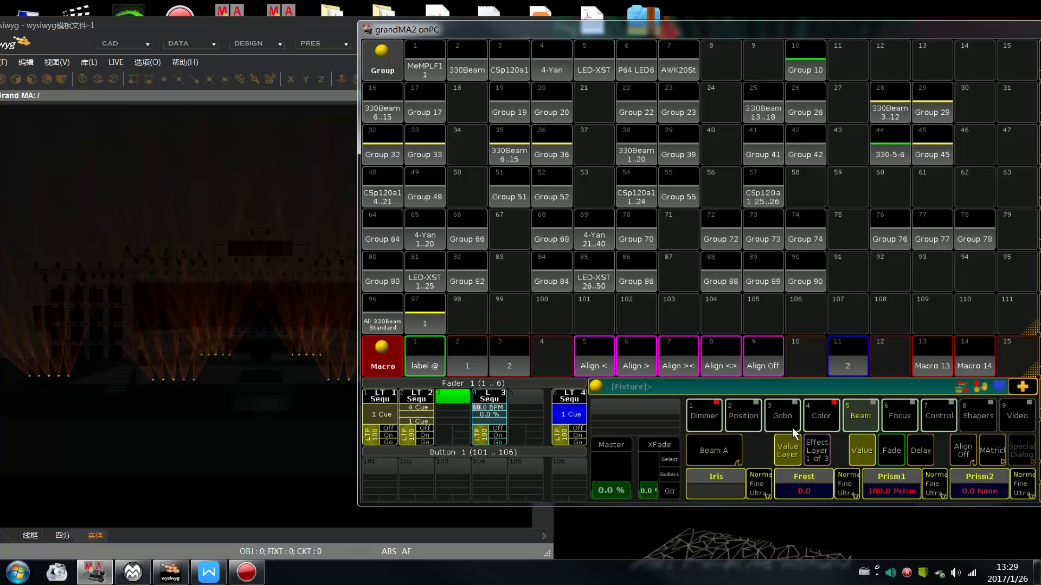
left_click(785, 415)
left_click(853, 415)
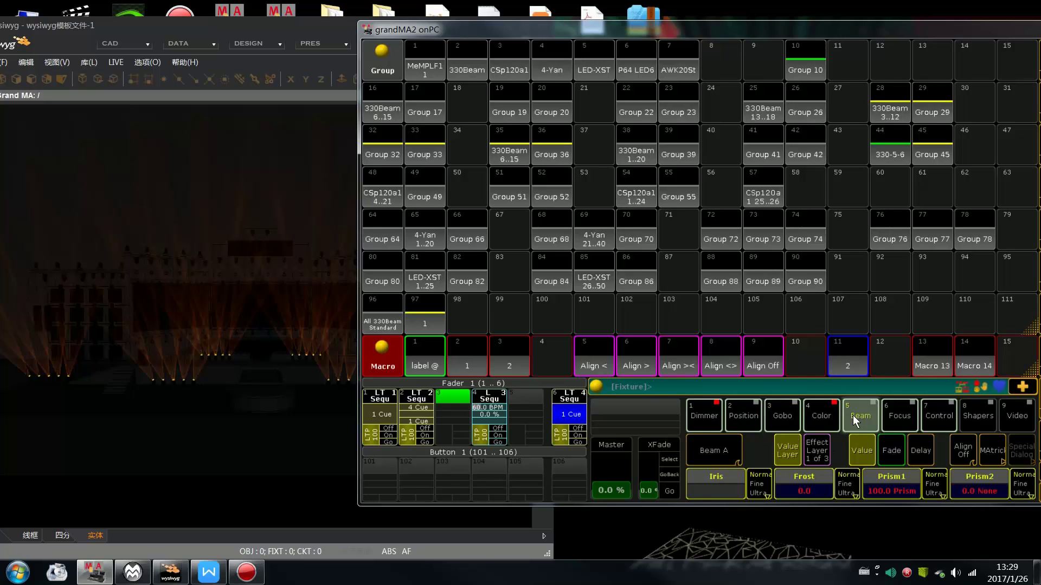
left_click(778, 418)
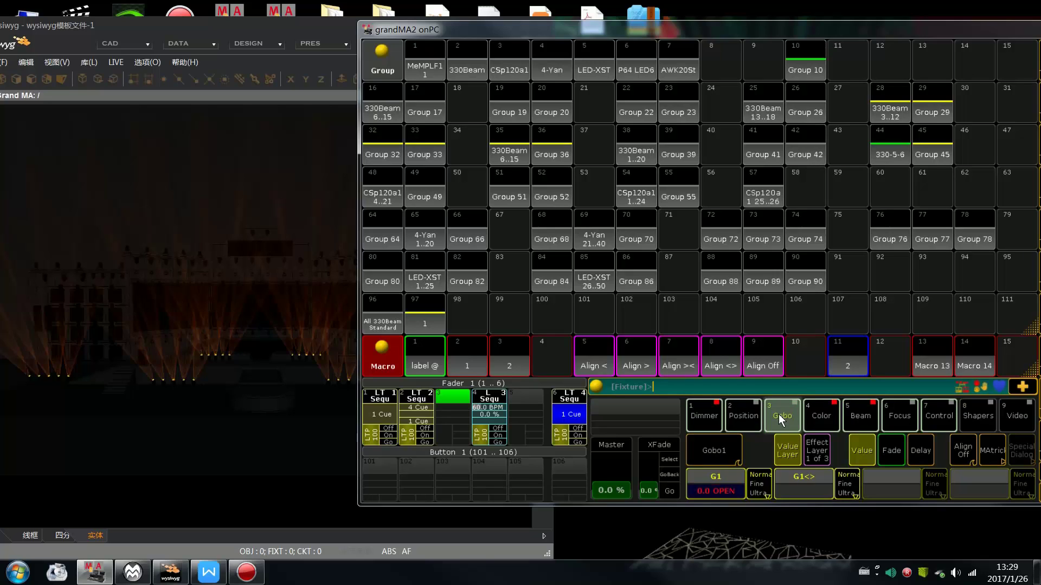
left_click(738, 415)
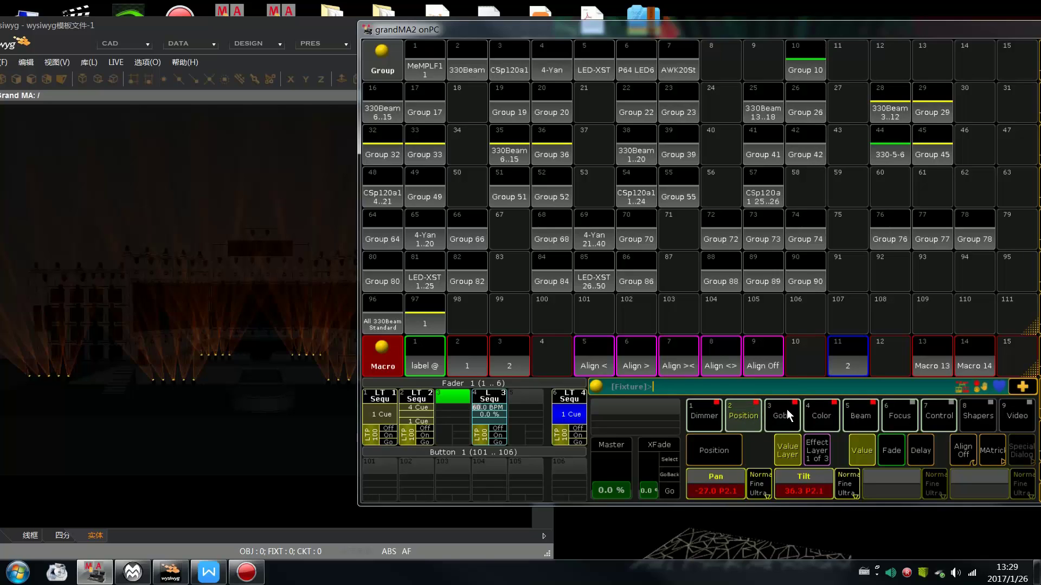
- Switch off fader executor 6
type("Off")
key("Return")
left_click(578, 427)
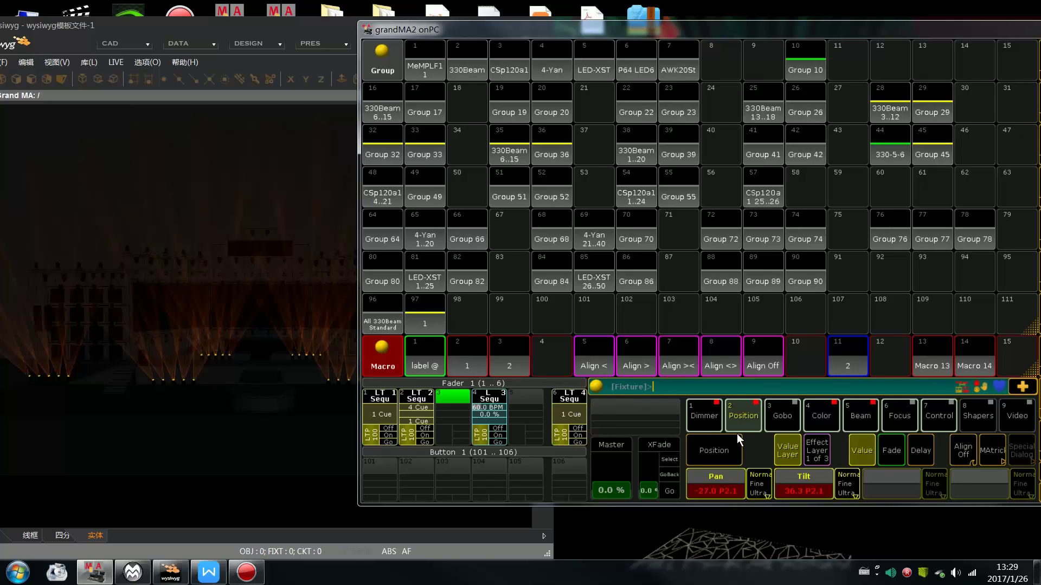
- Set the 330-5-6 beams' C1 colour to C 1.3
left_click(821, 416)
left_click(716, 482)
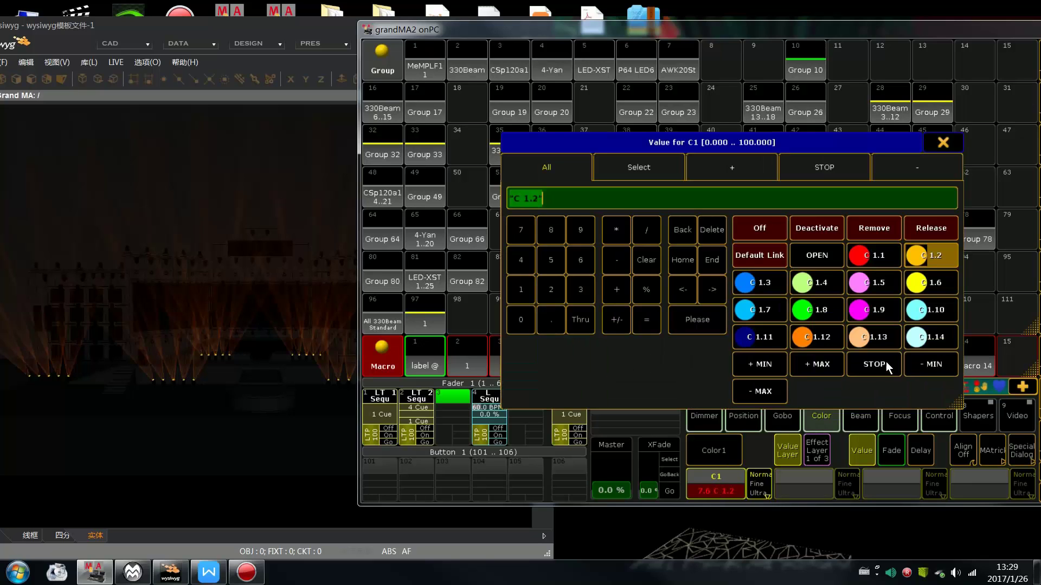
left_click(759, 293)
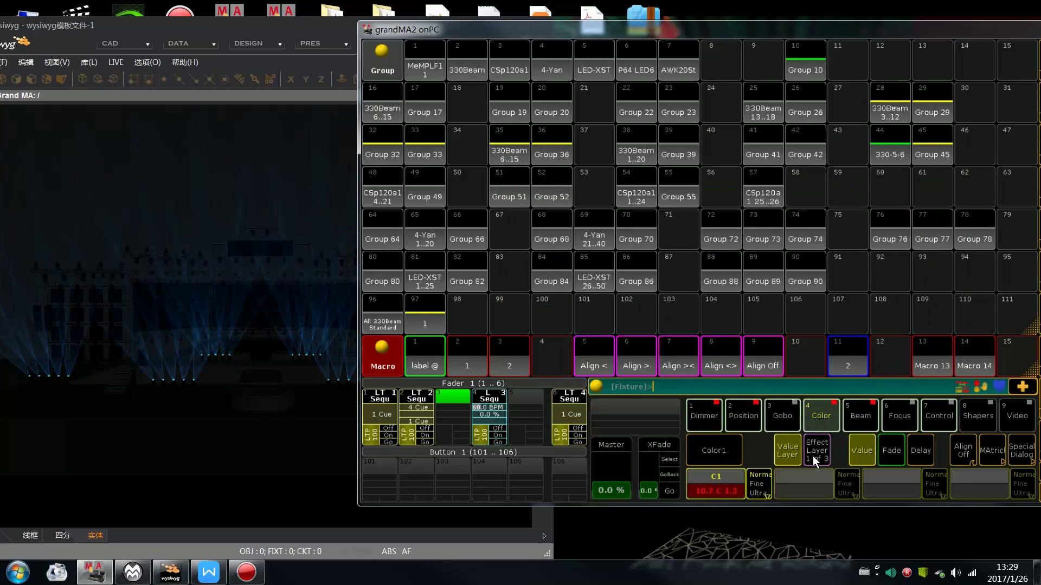
- Set the beams' Prism1 to None and their Prism2 to Prism
left_click(859, 411)
left_click(892, 480)
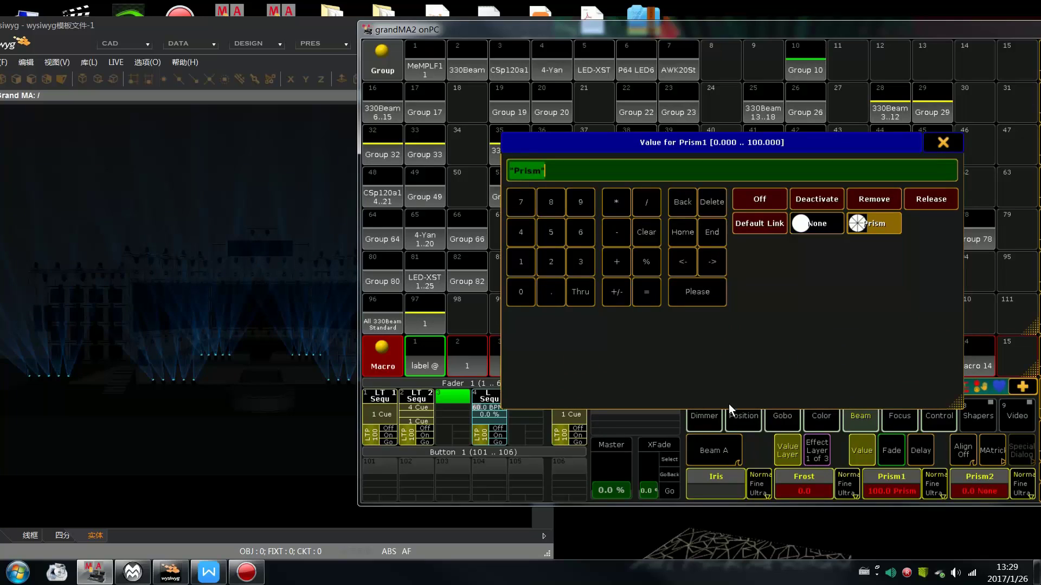
left_click(816, 223)
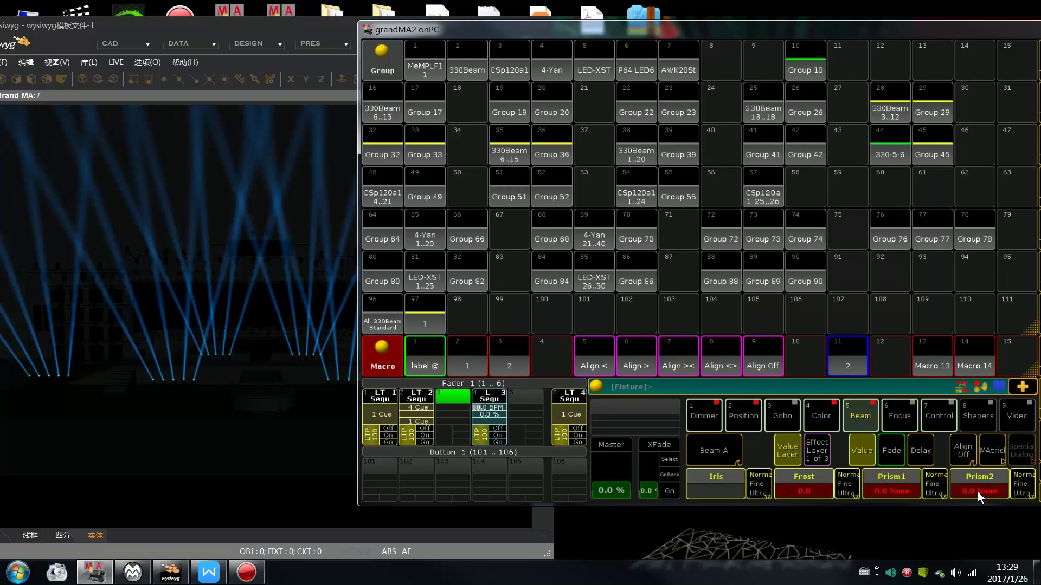
left_click(979, 485)
left_click(864, 226)
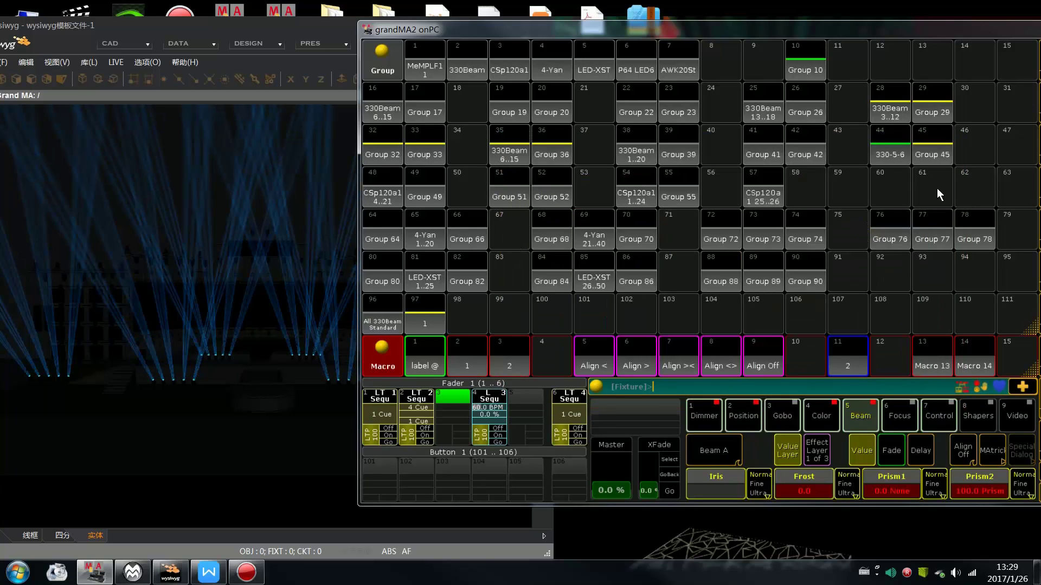
- Overwrite the cue on fader executor 6 with the blue Prism2 look, clear the programmer and run the cue
left_click_drag(705, 32, 786, 31)
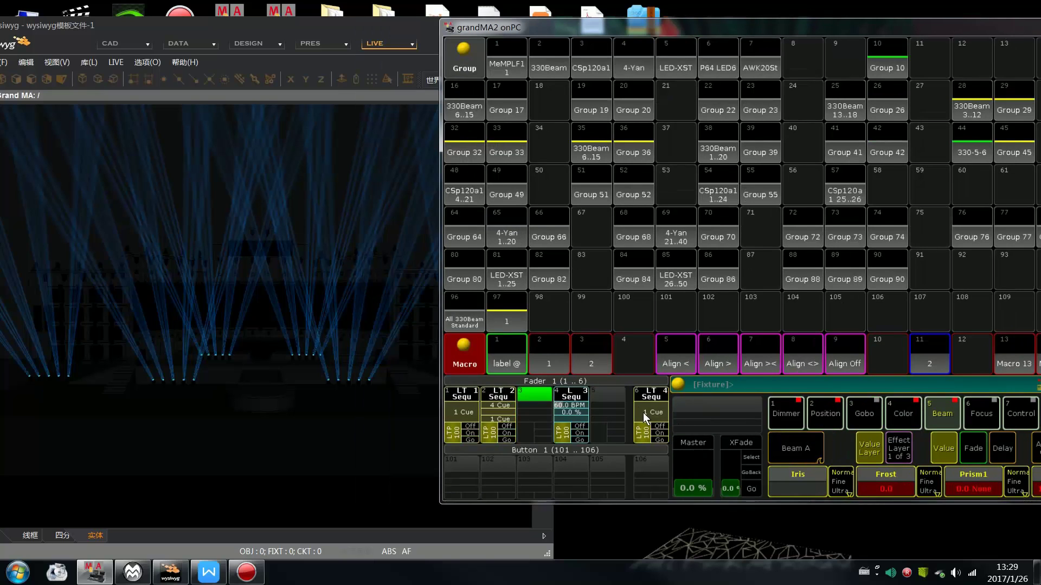
key("s")
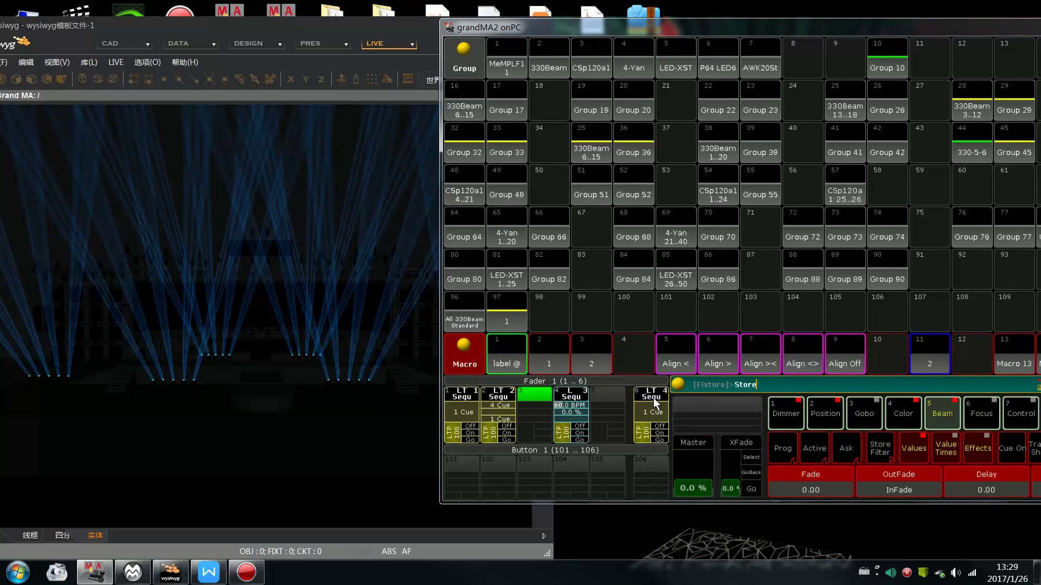
left_click(653, 398)
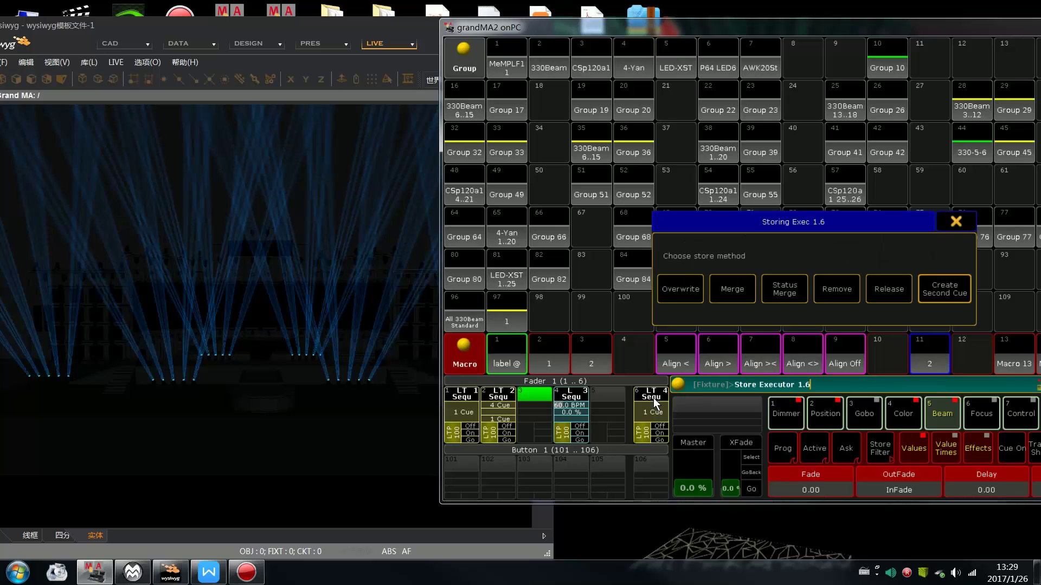
left_click(672, 287)
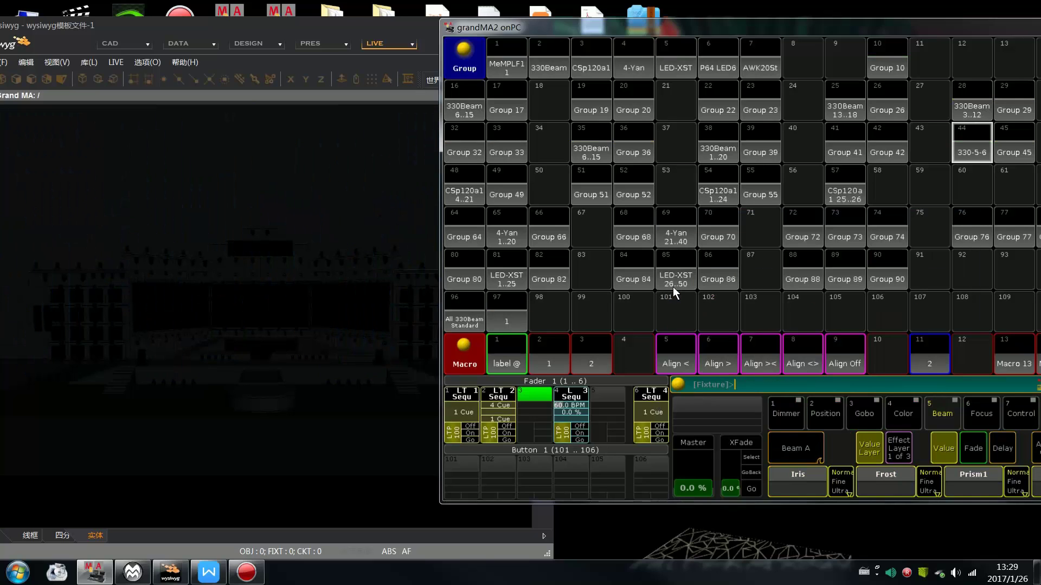
left_click(658, 440)
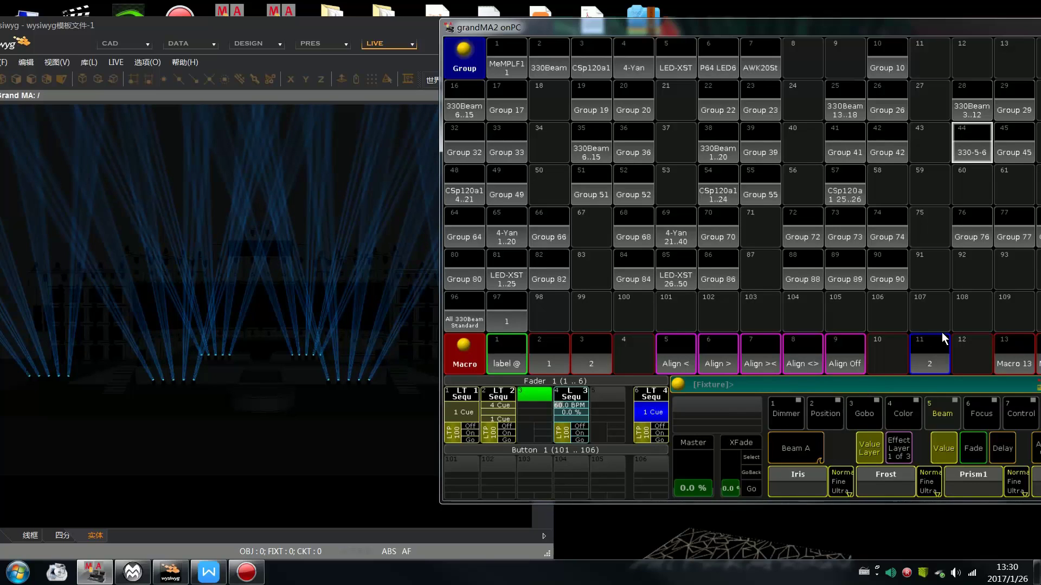
- Select the 330-5-6 group again and set Prism1 to Prism and Prism2 to None
left_click_drag(801, 31, 721, 35)
left_click(891, 152)
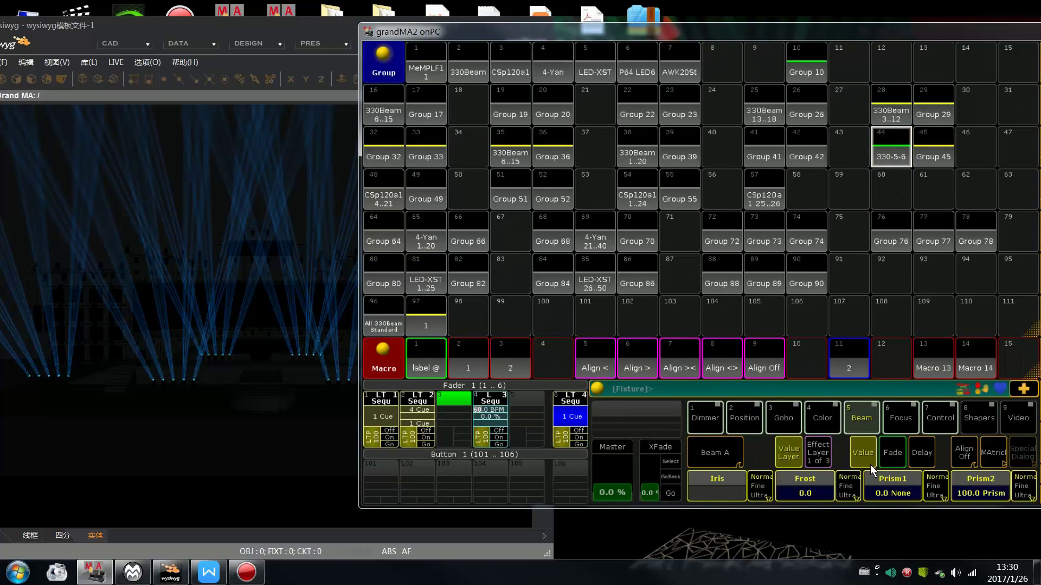
left_click(889, 492)
left_click(861, 230)
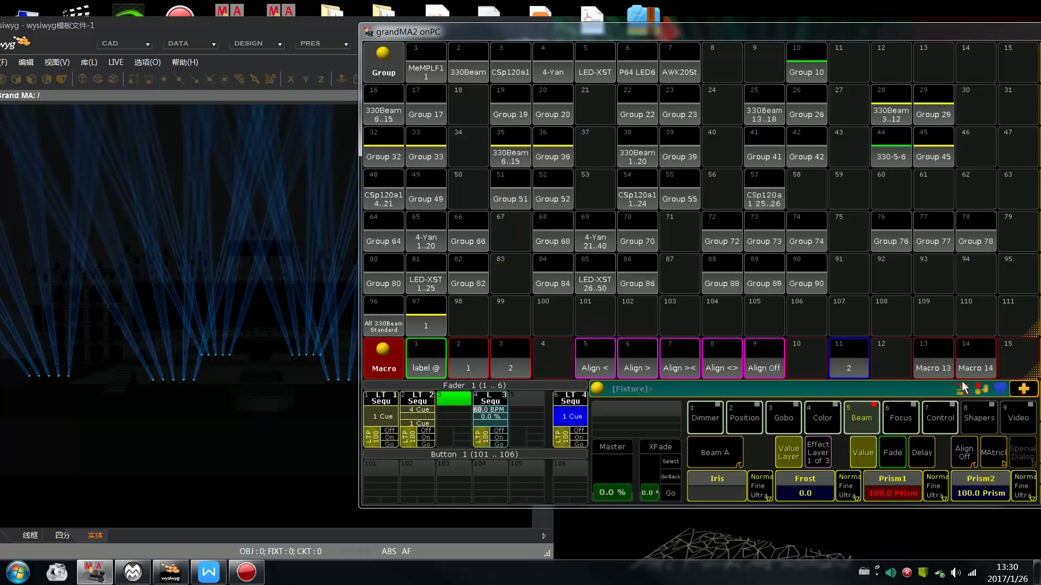
left_click(982, 494)
left_click(823, 227)
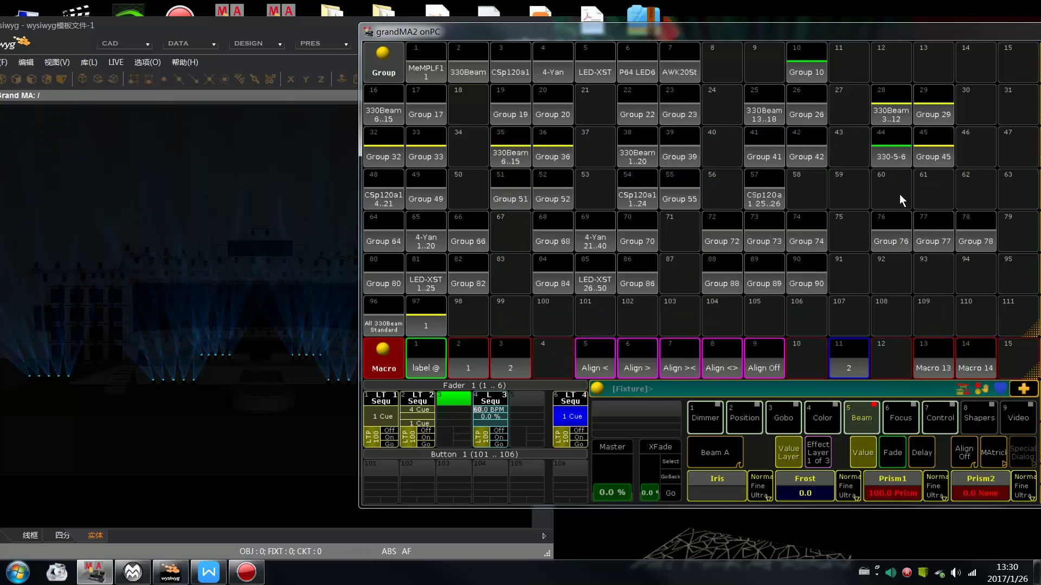
- Set the 330-5-6 beams' C1 colour to C 1.1
left_click(807, 426)
left_click(732, 488)
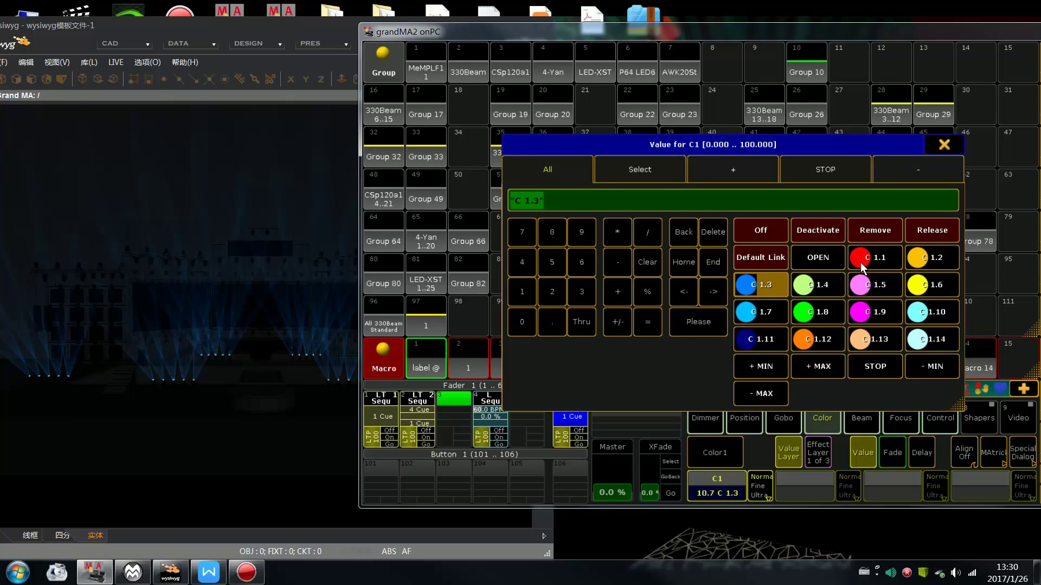
left_click(833, 306)
- Store the red look onto fader executor 6 with the Merge method and clear the programmer
key("s")
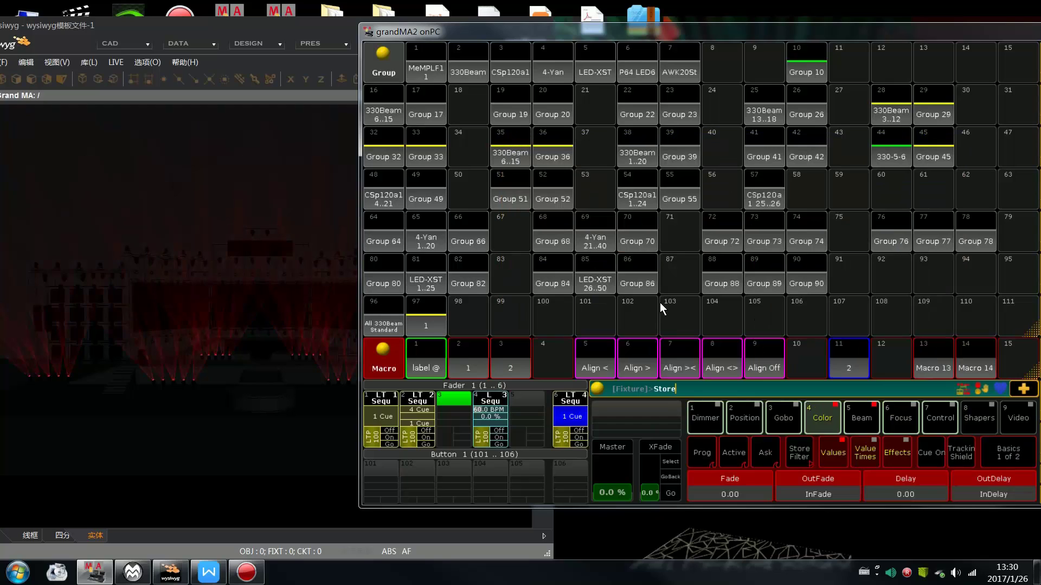
left_click(570, 417)
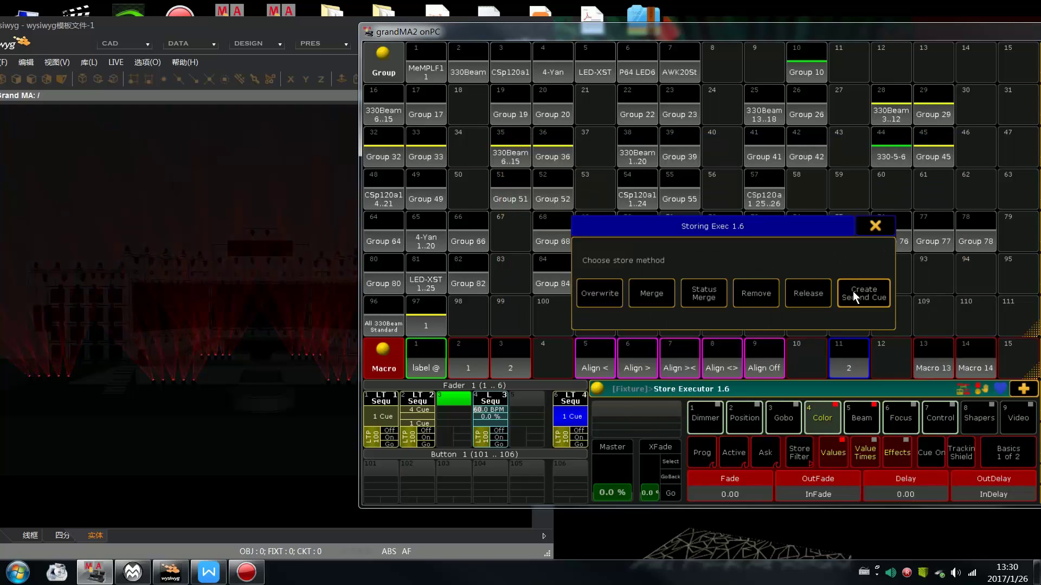
left_click(653, 293)
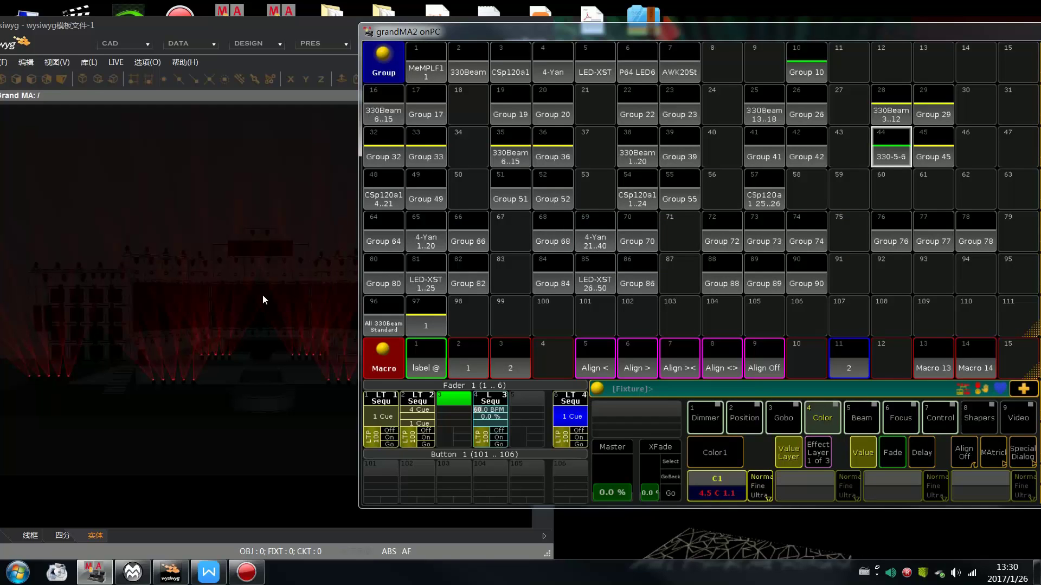
key("BackSpace")
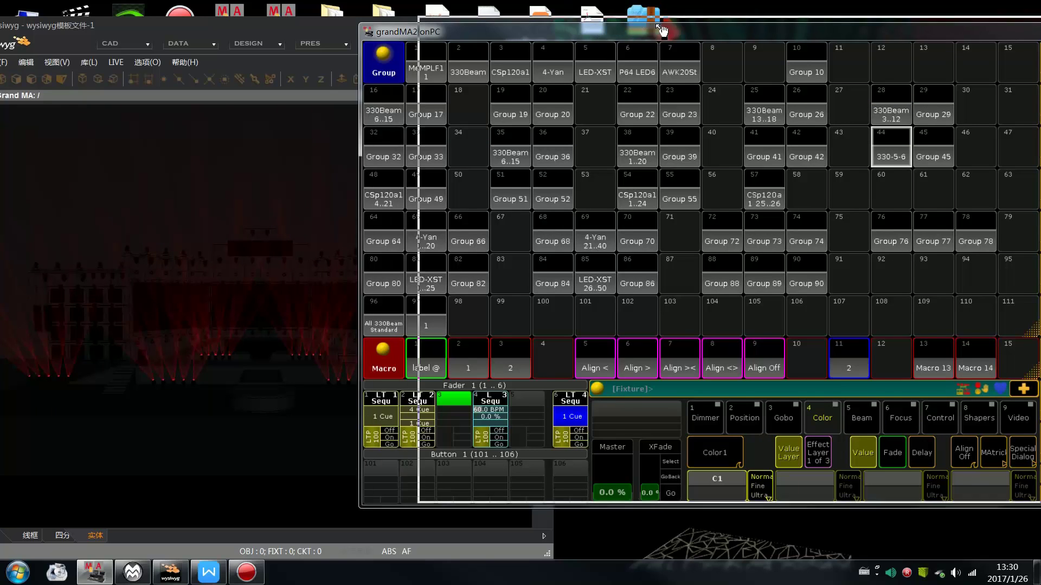
- Select fixtures 65–69 and 40–49 in the Layout-1 view and return to the Group view
left_click_drag(632, 23, 697, 16)
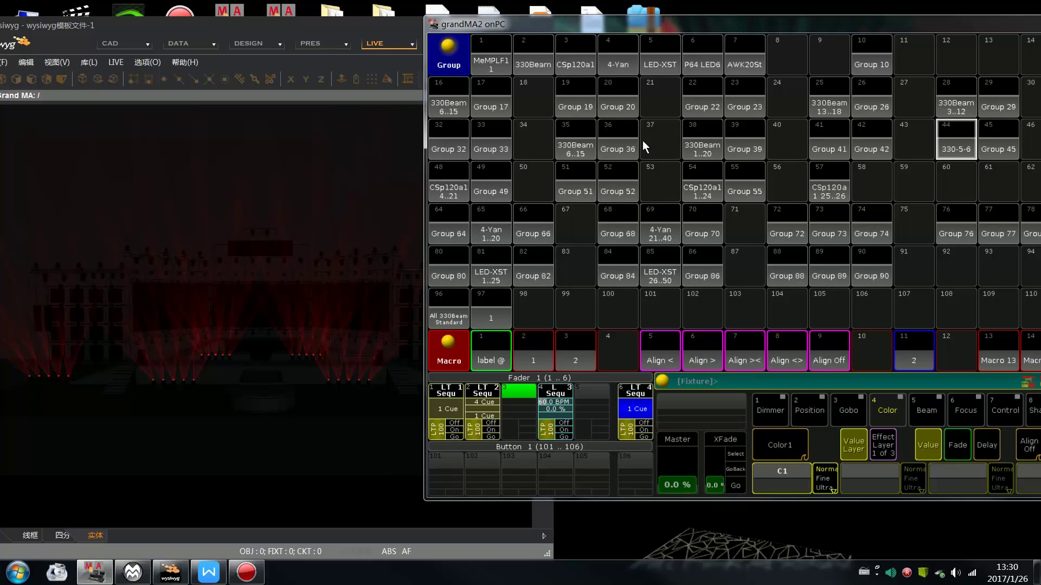
left_click_drag(705, 28, 560, 31)
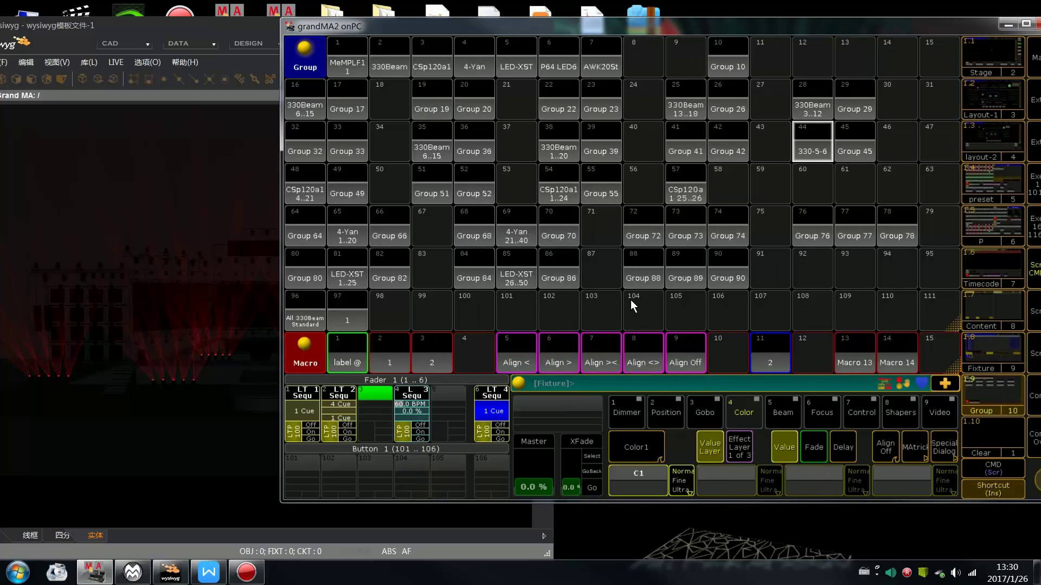
left_click_drag(841, 32, 756, 23)
left_click(889, 91)
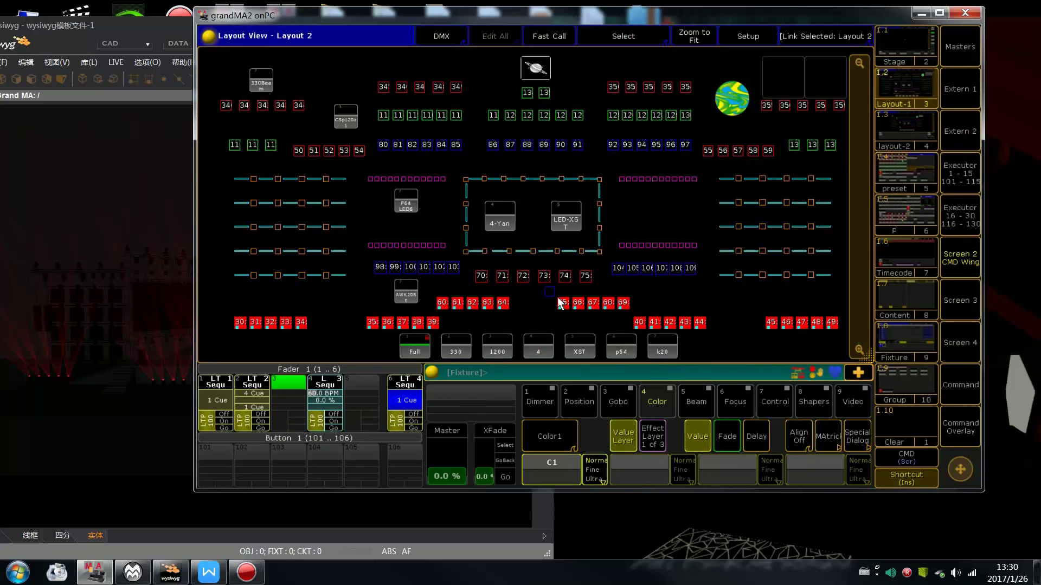
left_click_drag(559, 298, 845, 306)
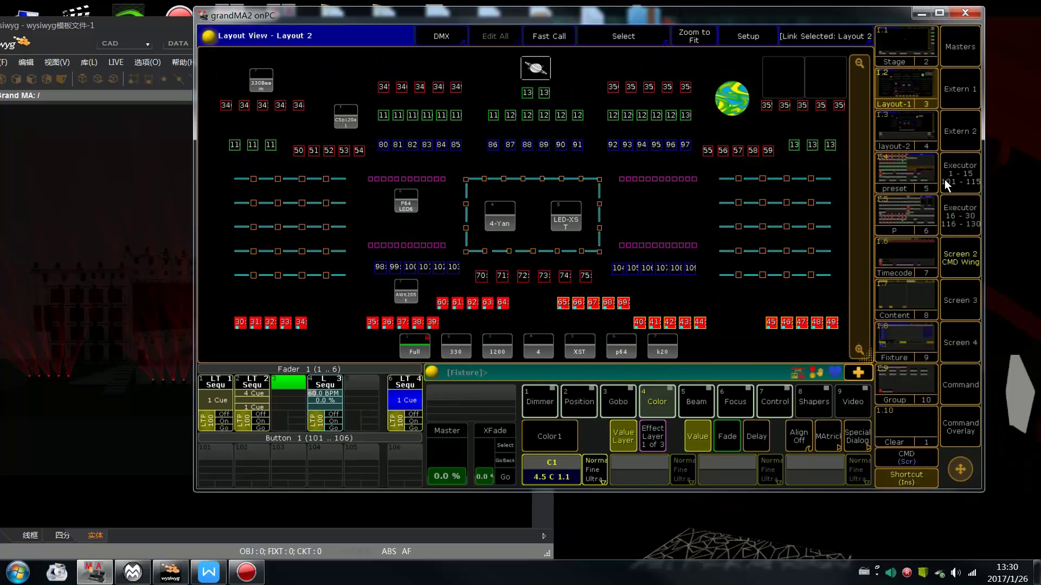
left_click(894, 382)
- Activate the selected fixtures' values for every preset type from Dimmer through Control
left_click_drag(546, 15, 698, 20)
left_click(858, 413)
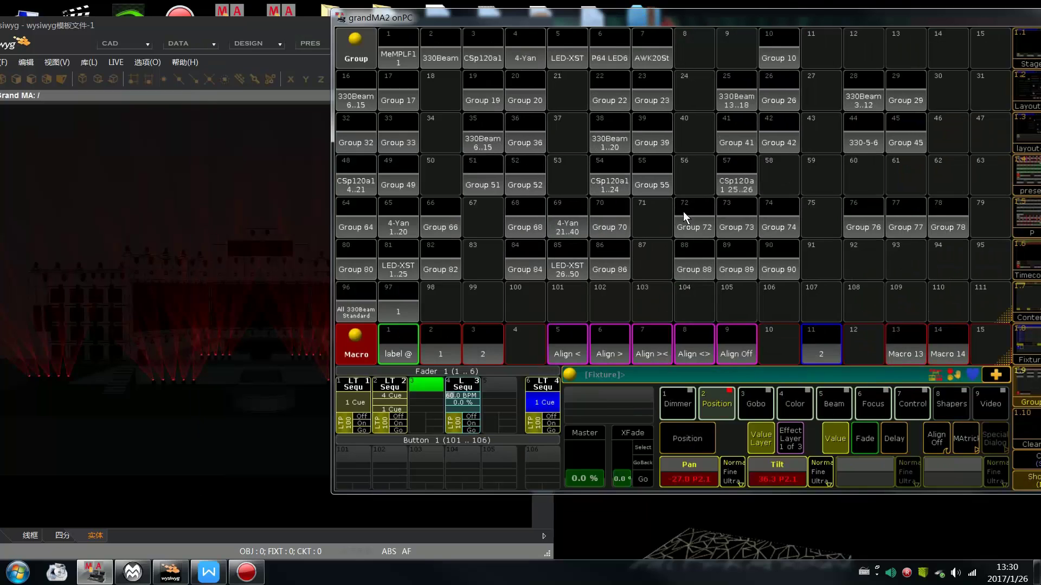
left_click(683, 396)
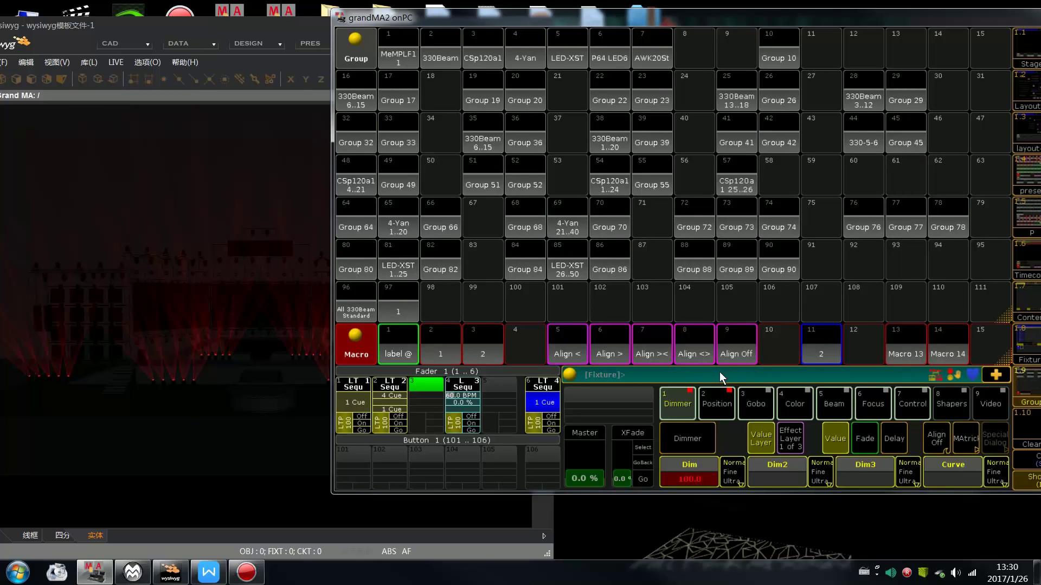
left_click(690, 373)
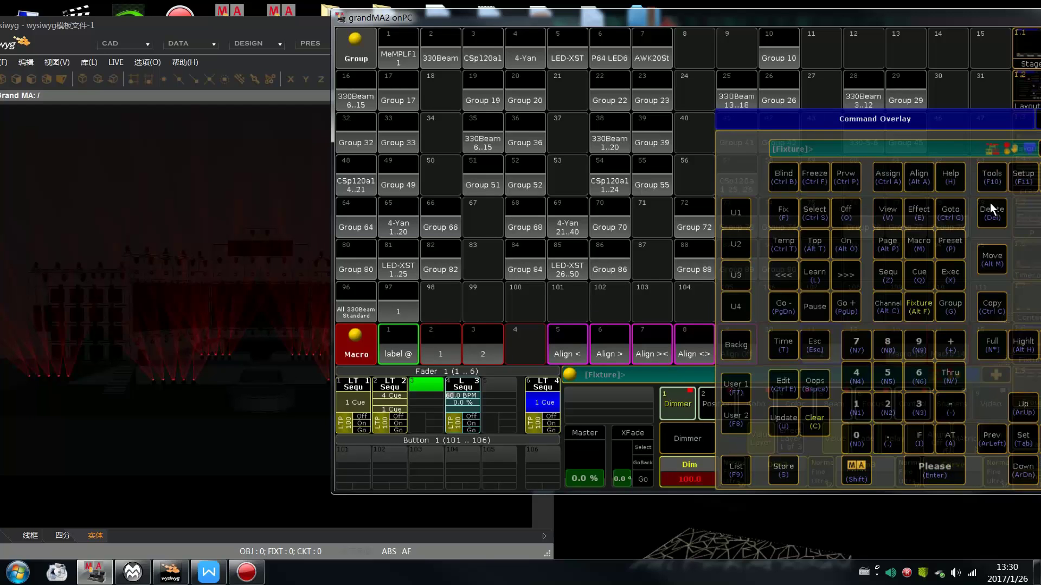
key("Escape")
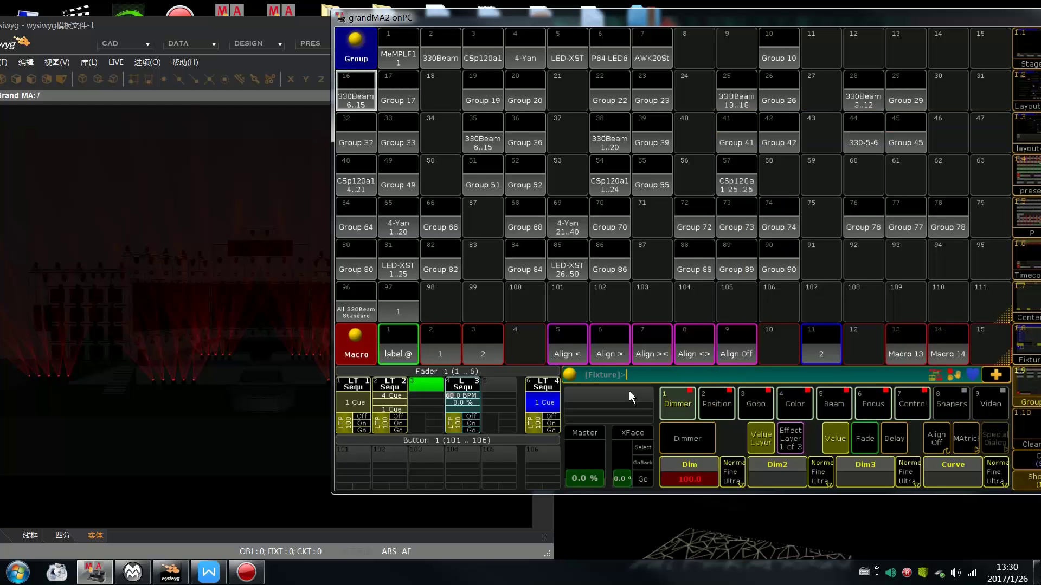
- Store the active values onto fader executor 6 with the Remove method, clear the programmer and check the wysiwyg preview
key("s")
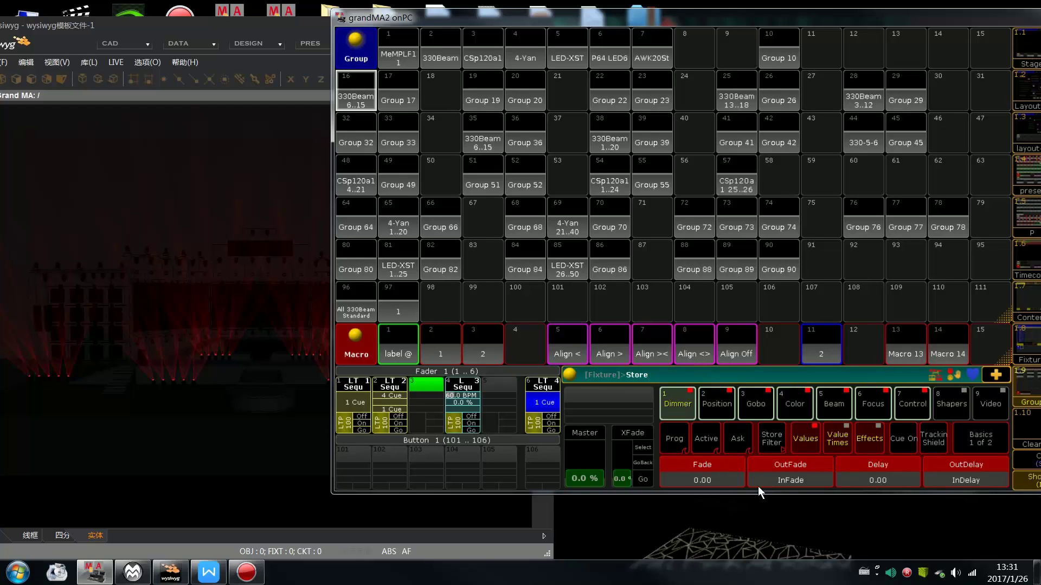
left_click(546, 404)
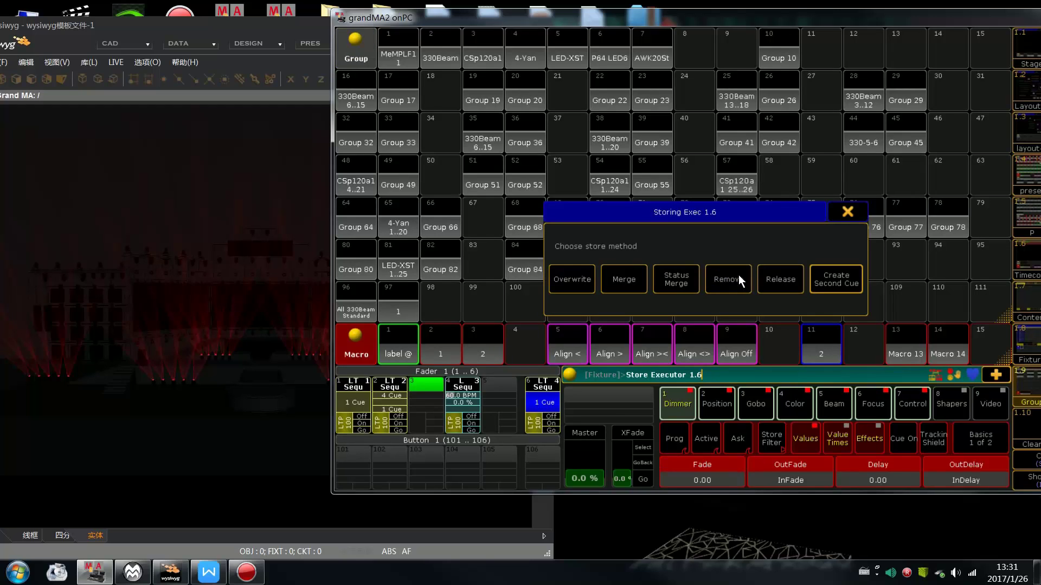
left_click(725, 285)
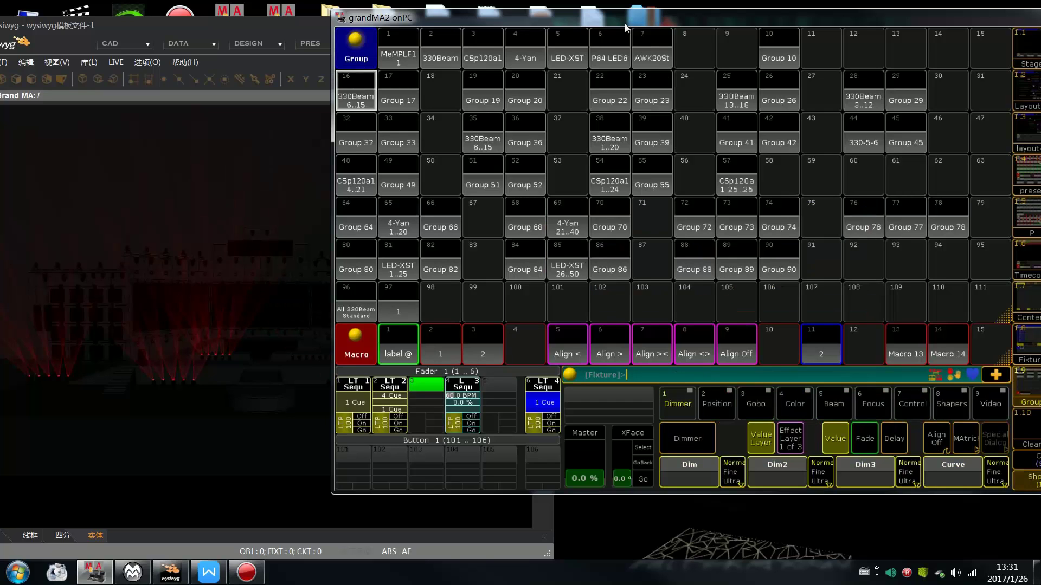
left_click_drag(624, 24, 671, 30)
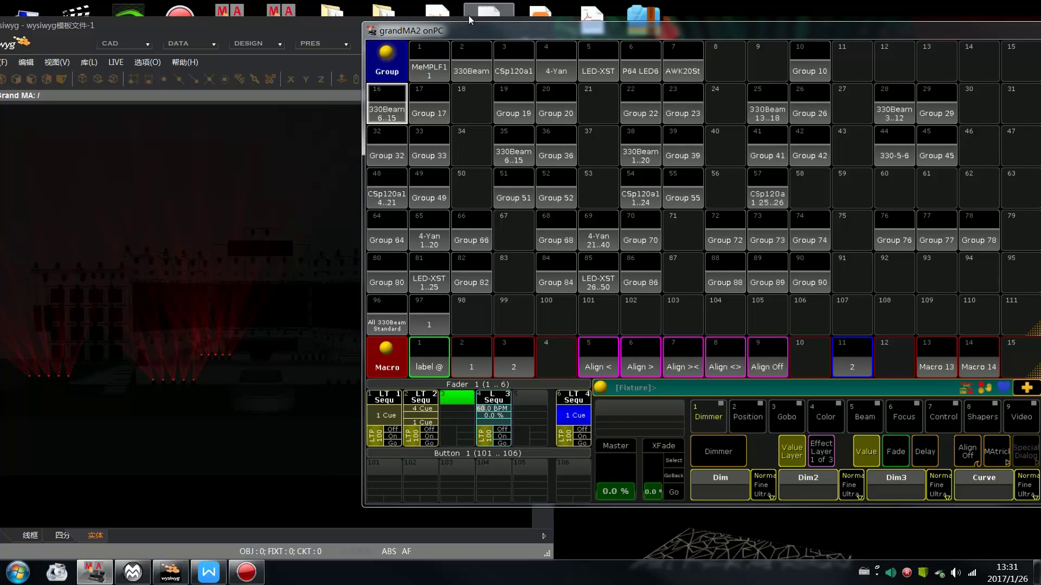
left_click_drag(468, 30, 578, 28)
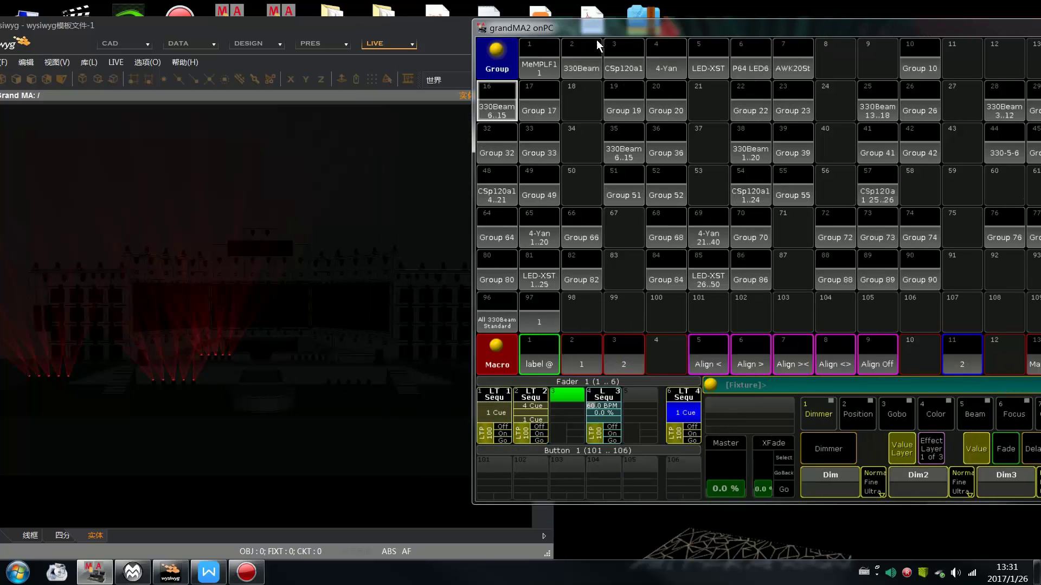
left_click_drag(590, 25, 396, 24)
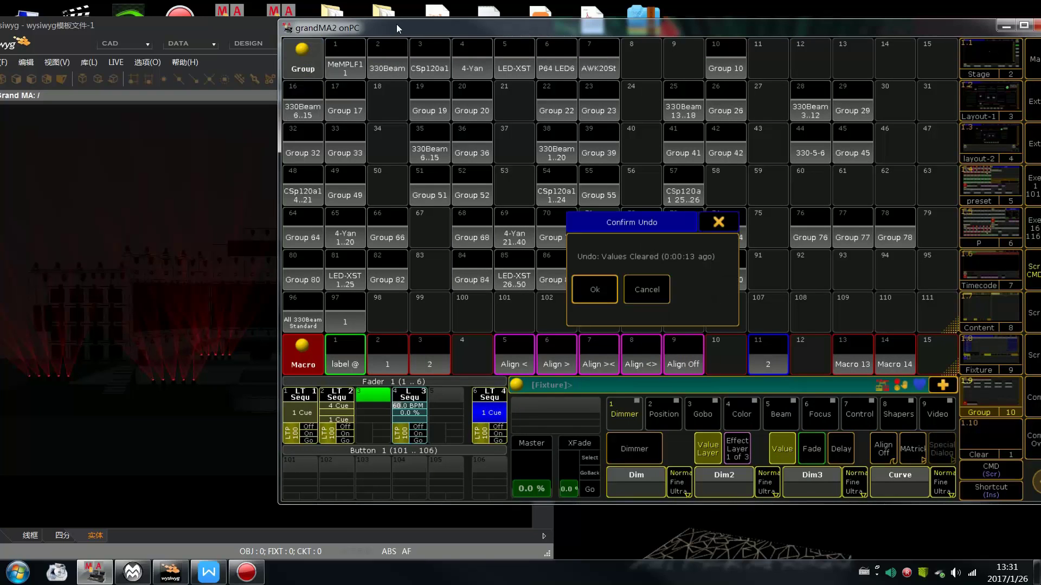
- Undo clearing the values and the removal from executor 6, and check the stage preview
key("Escape")
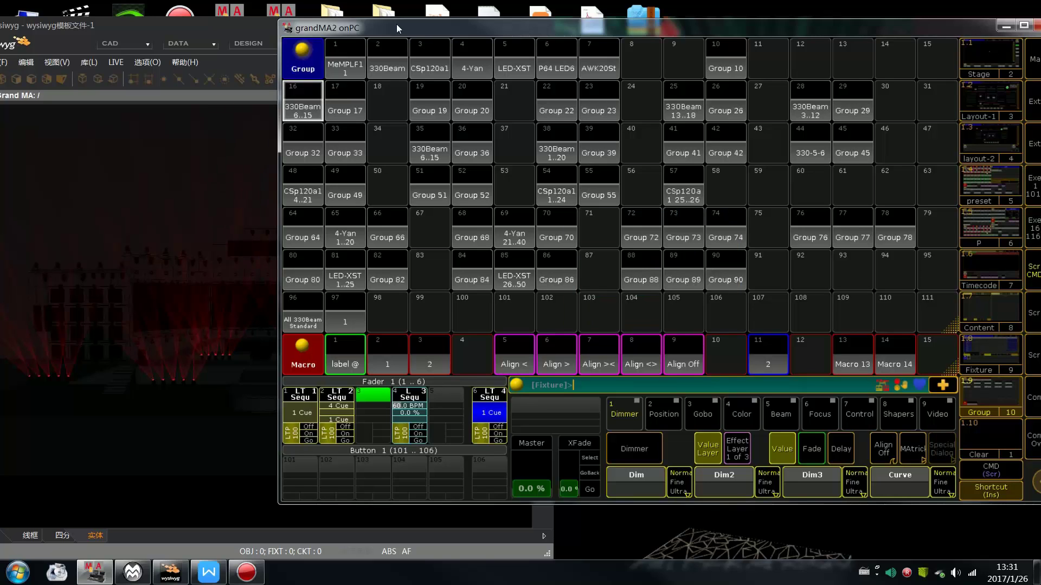
key("Return")
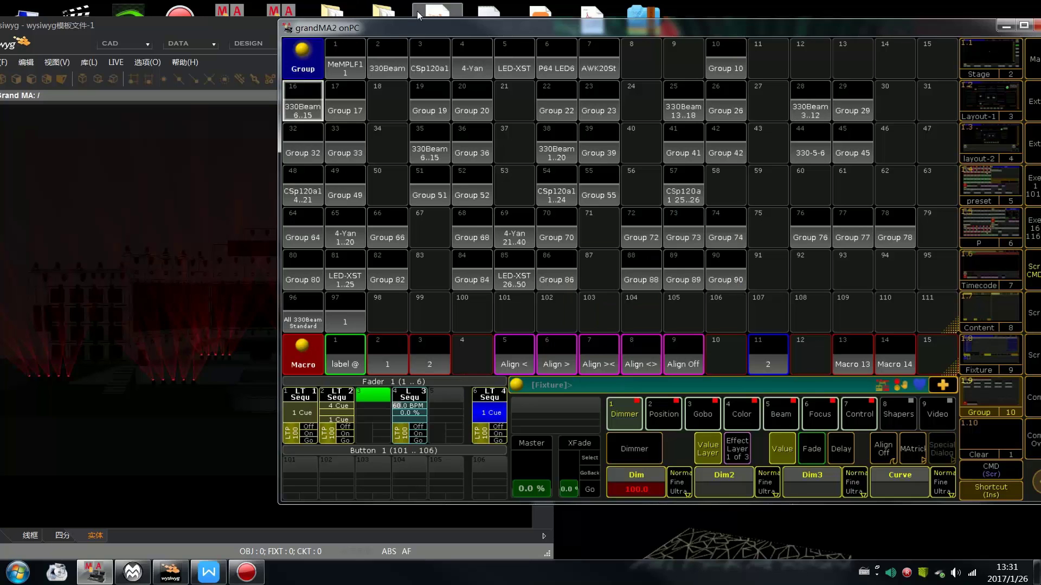
left_click_drag(396, 24, 567, 38)
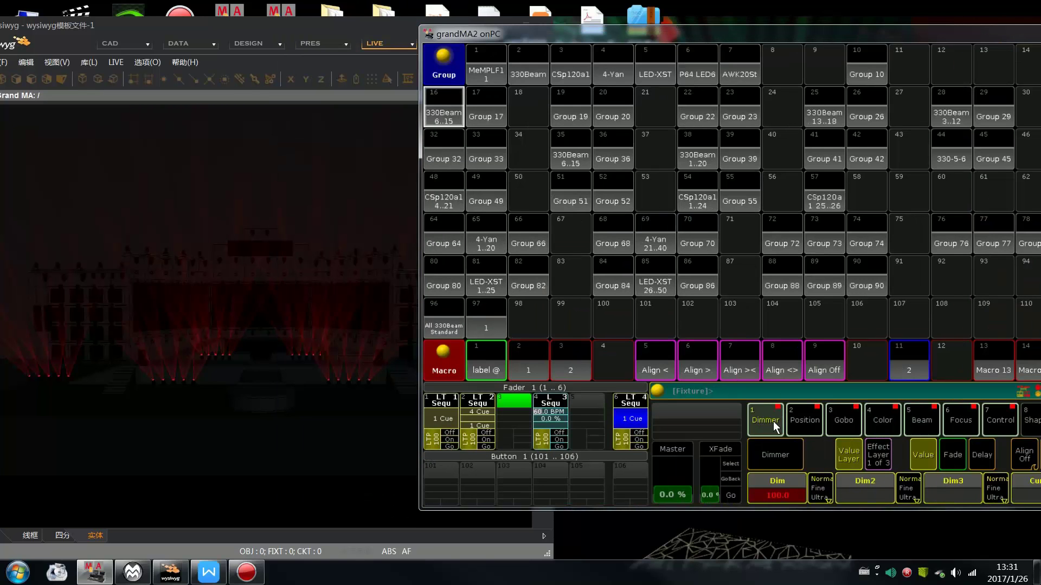
- Deactivate only the selected fixtures' Dimmer values in the programmer
left_click_drag(784, 42, 577, 37)
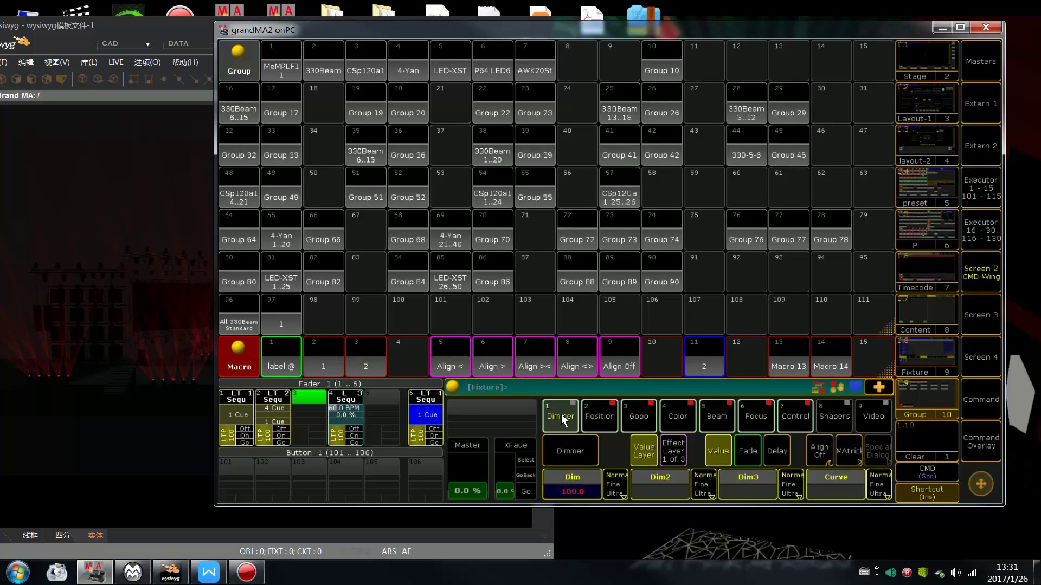
left_click_drag(542, 37, 766, 52)
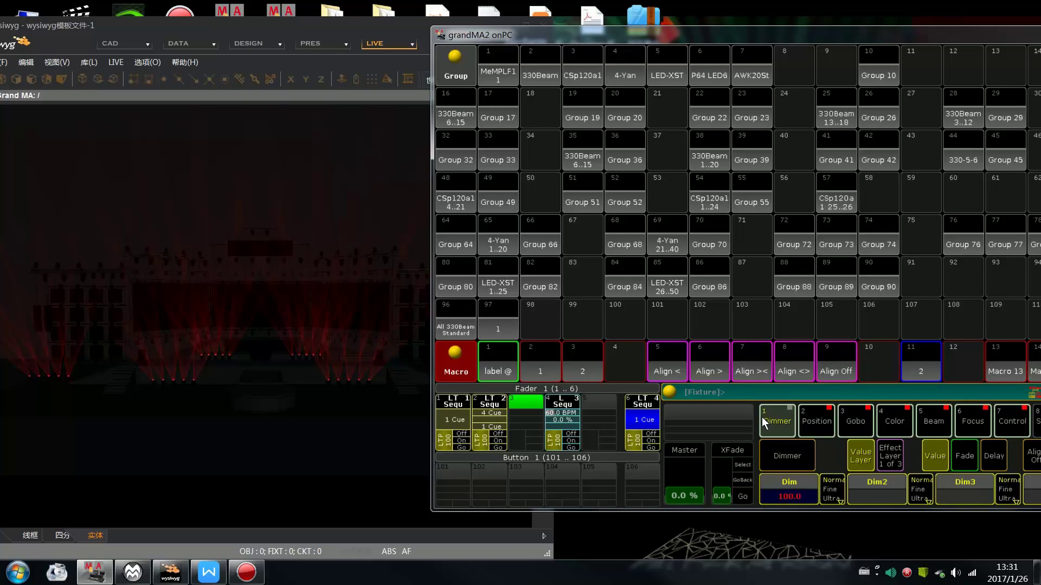
- Remove all values except Dimmer from fader executor 6, clear the programmer and check the beams in wysiwyg
key("s")
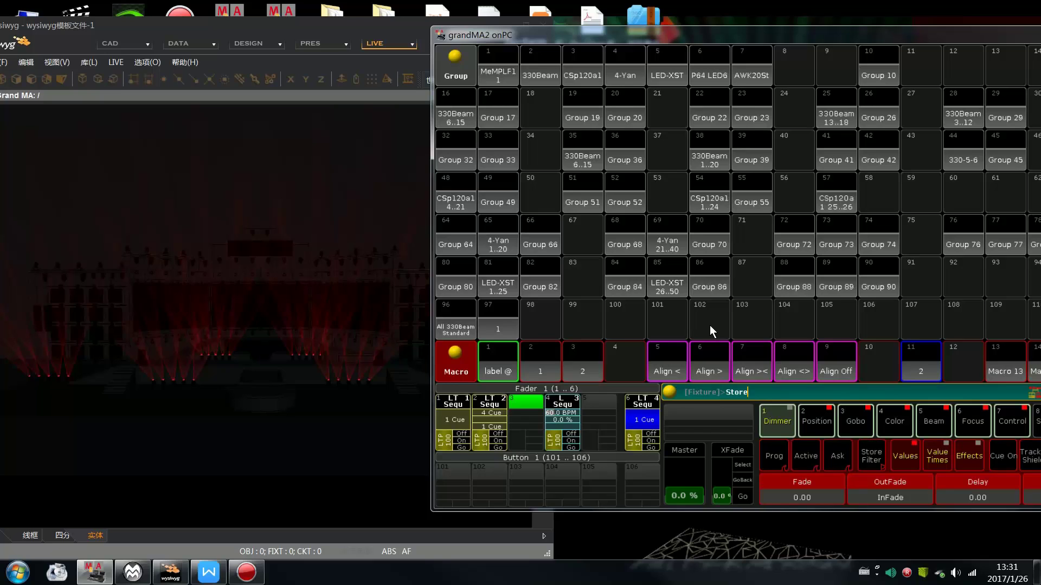
left_click(638, 417)
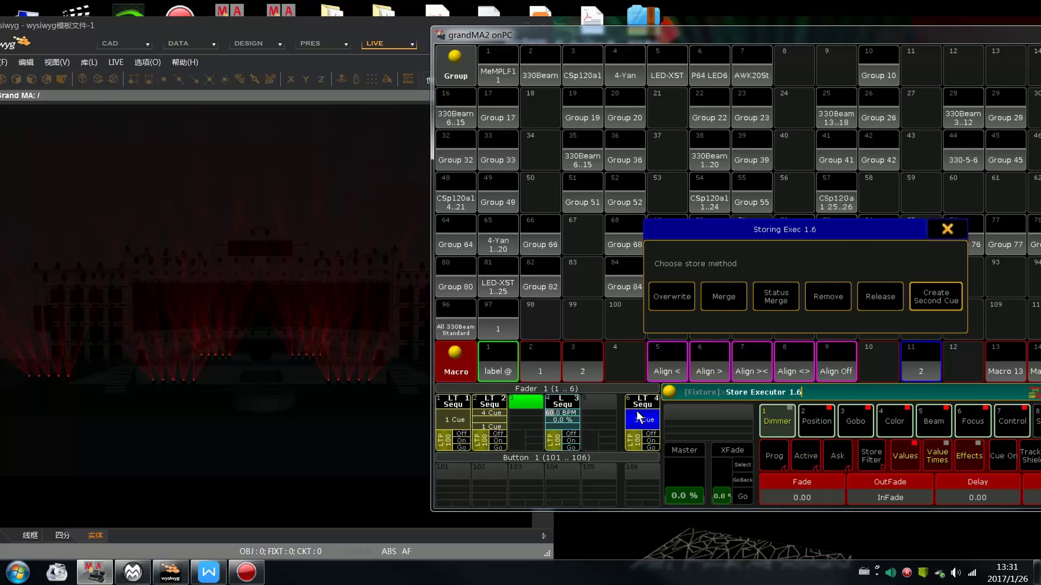
left_click(828, 296)
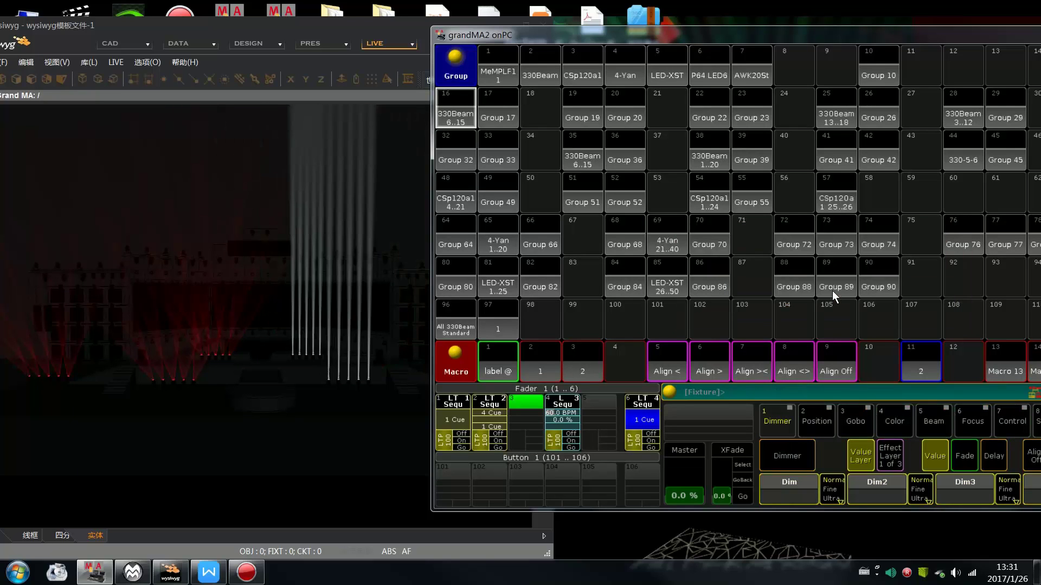
double_click(759, 24)
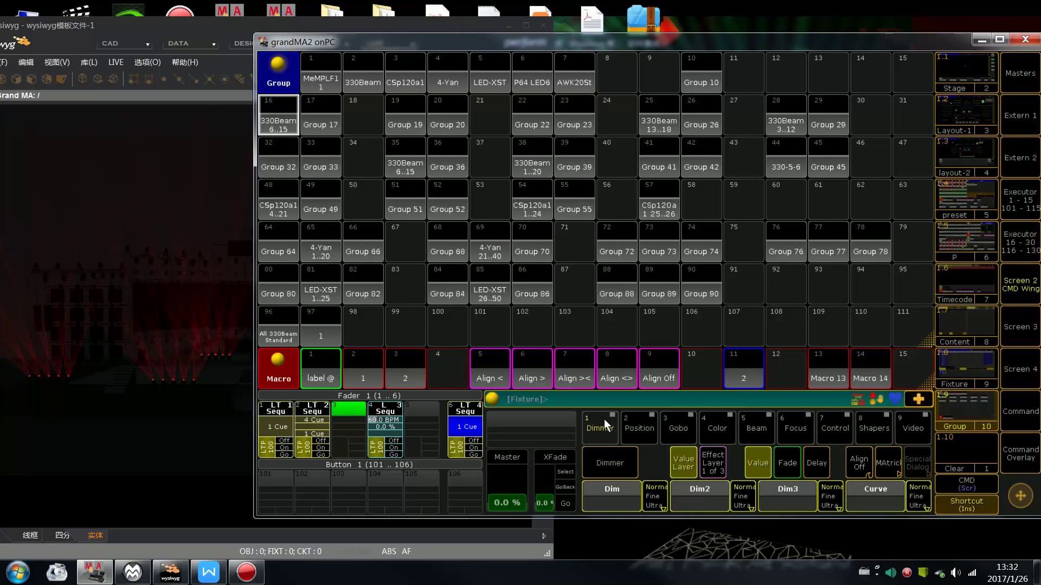
left_click_drag(654, 42, 954, 43)
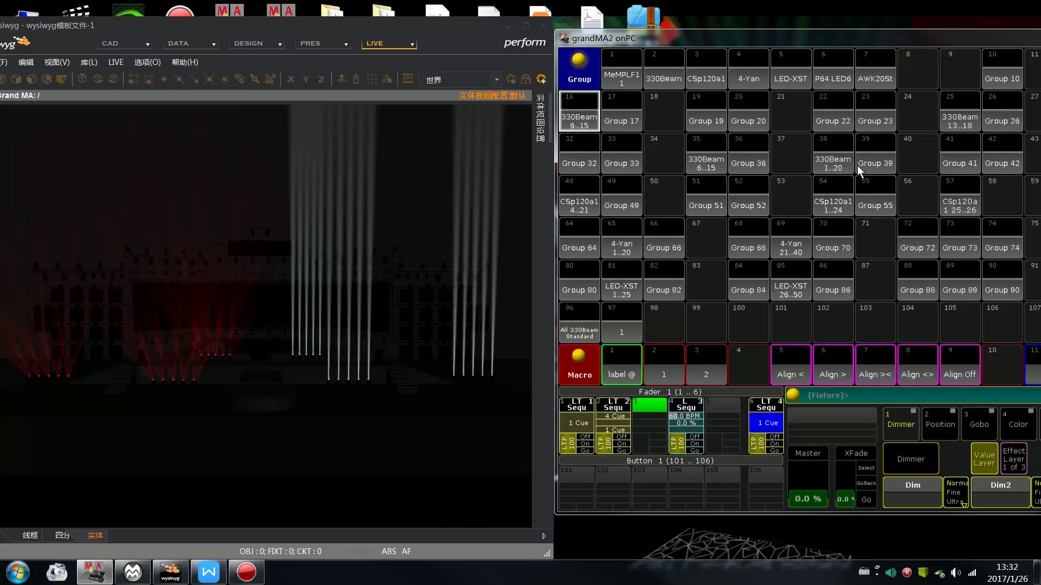
- Undo the last removal and clearing, and deactivate the selected fixtures' Position values
left_click_drag(793, 43, 639, 50)
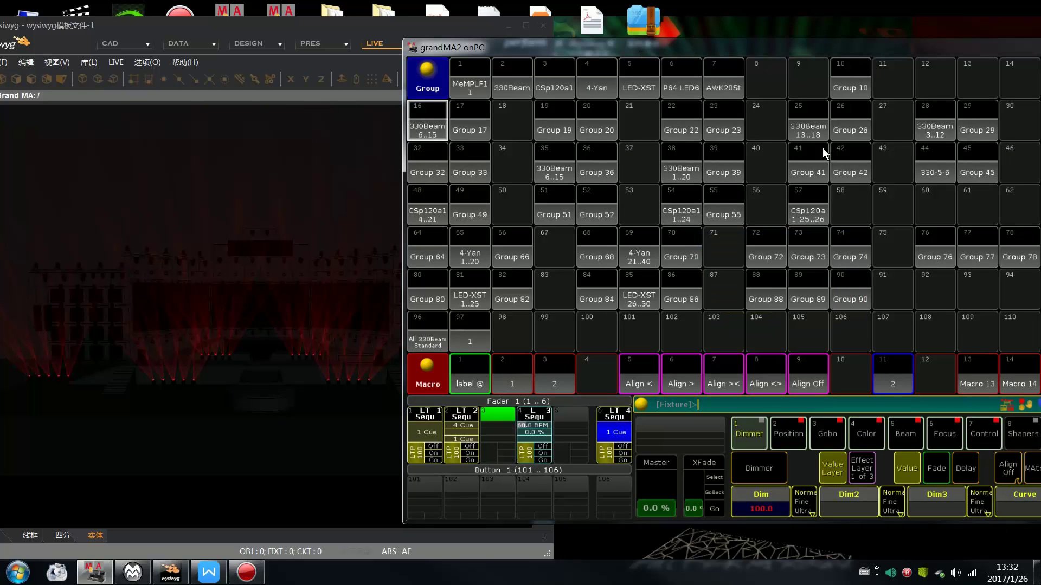
left_click(779, 441)
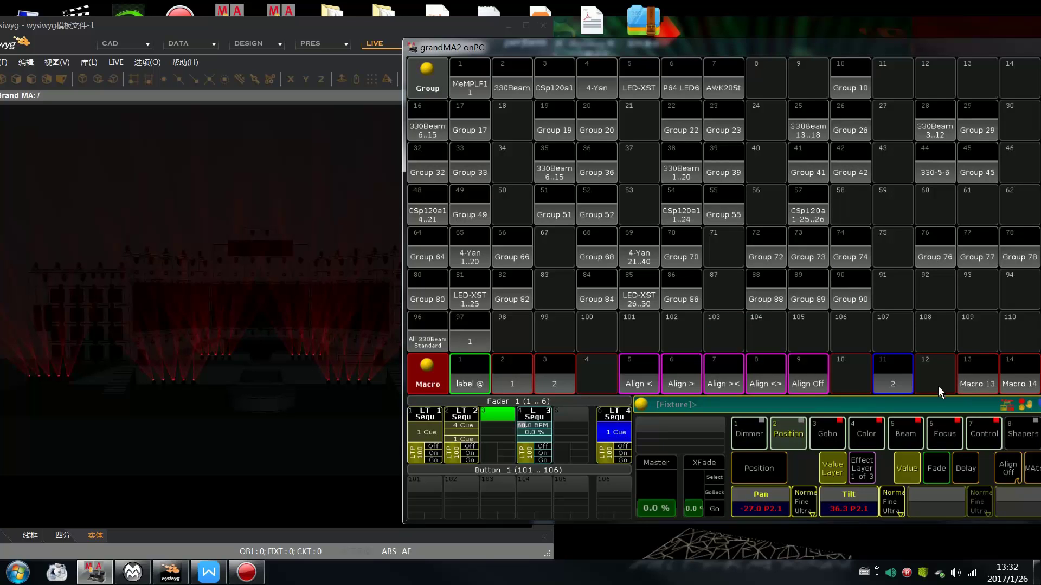
left_click_drag(884, 50, 776, 55)
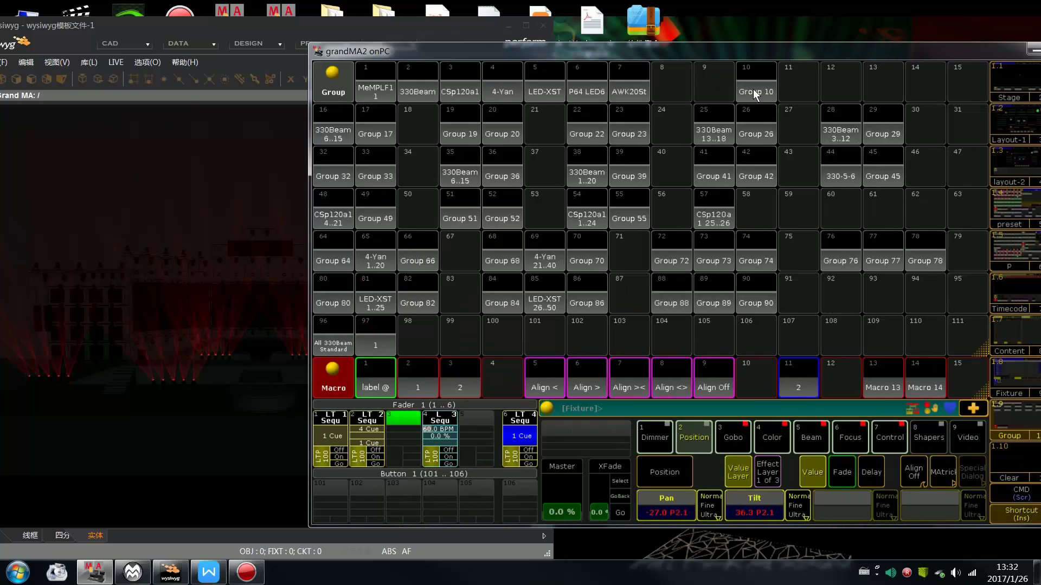
left_click_drag(716, 52, 850, 44)
- Remove the selected fixtures' active values from fader executor 6, keeping Dimmer and Position stored, and clear the programmer
key("Insert")
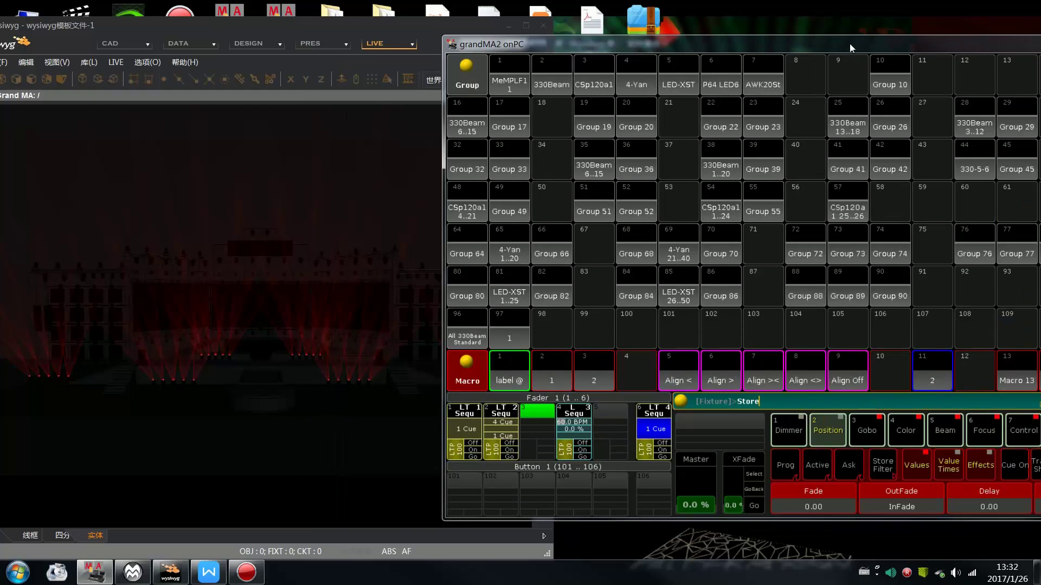
left_click(666, 427)
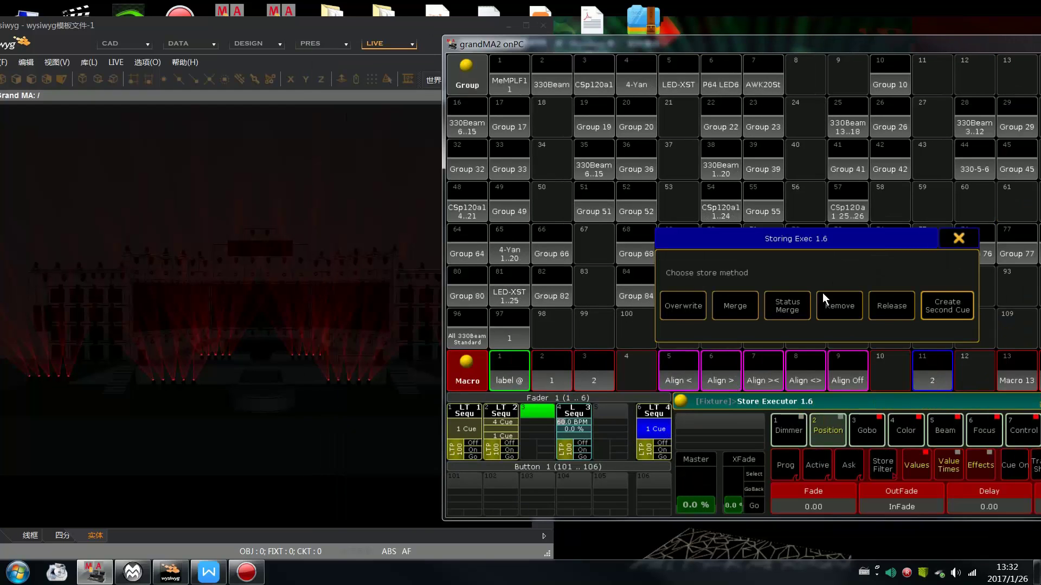
left_click(835, 304)
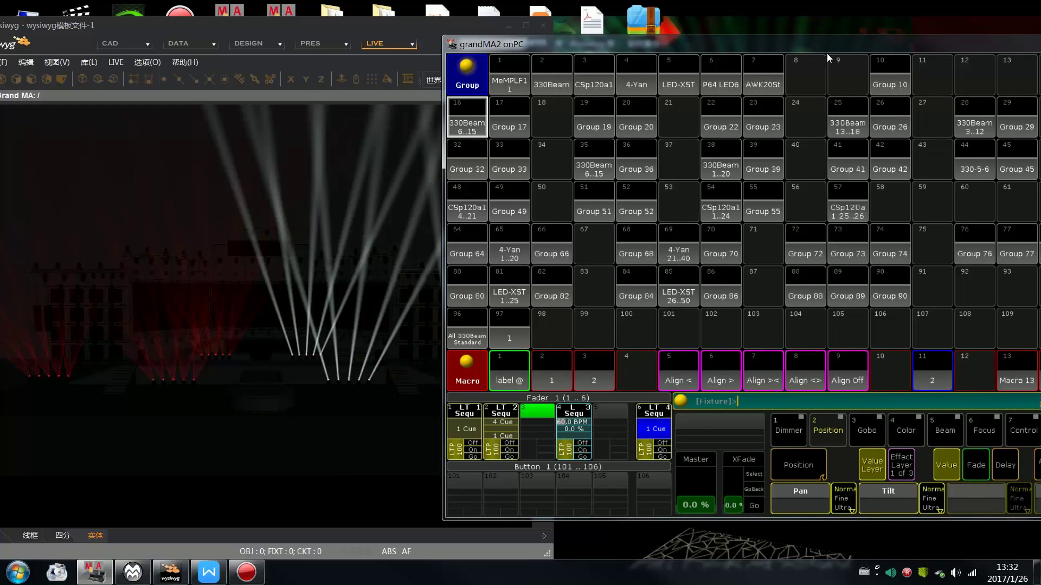
- Switch off fader executor 6, and in fader executor 4's options disable Chaser and enable Tracking
left_click_drag(827, 53, 762, 54)
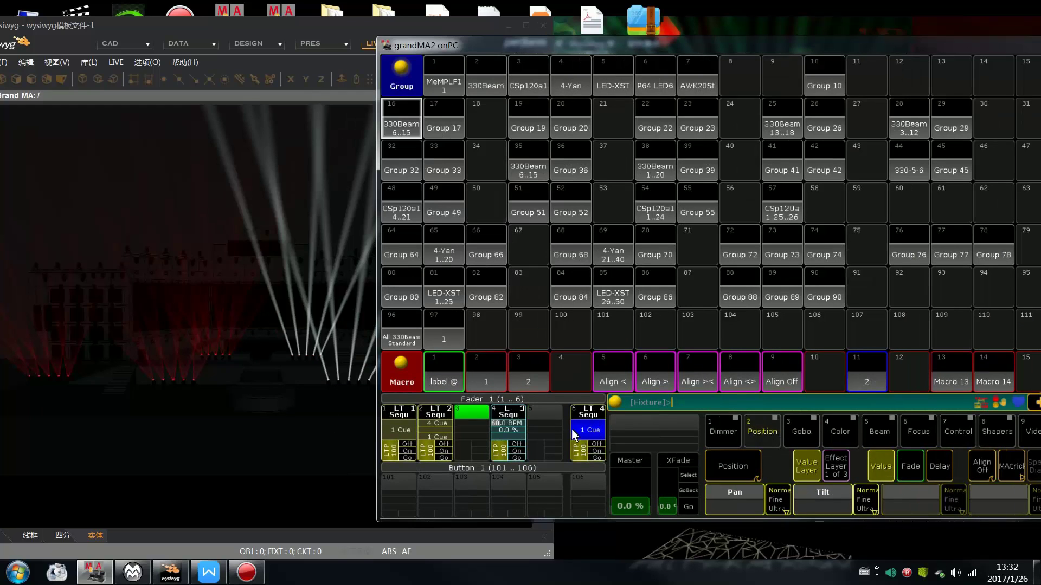
left_click_drag(543, 45, 704, 40)
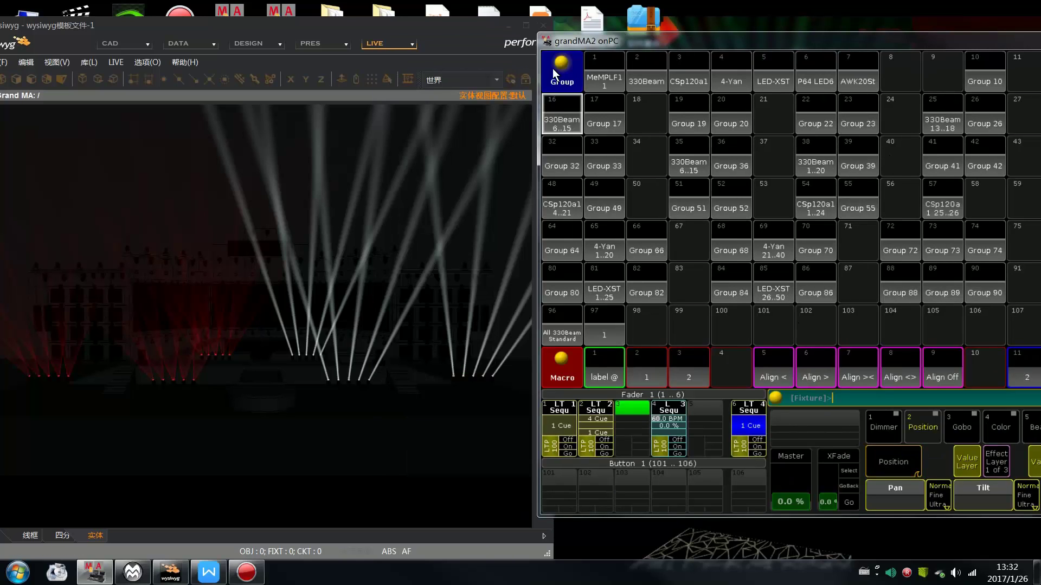
left_click_drag(574, 47, 284, 44)
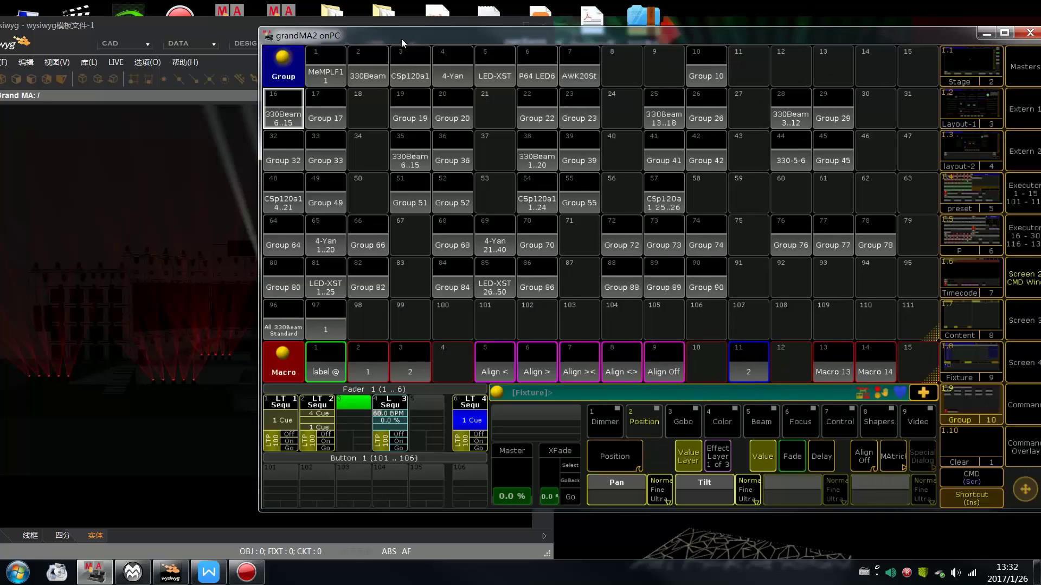
left_click(480, 435)
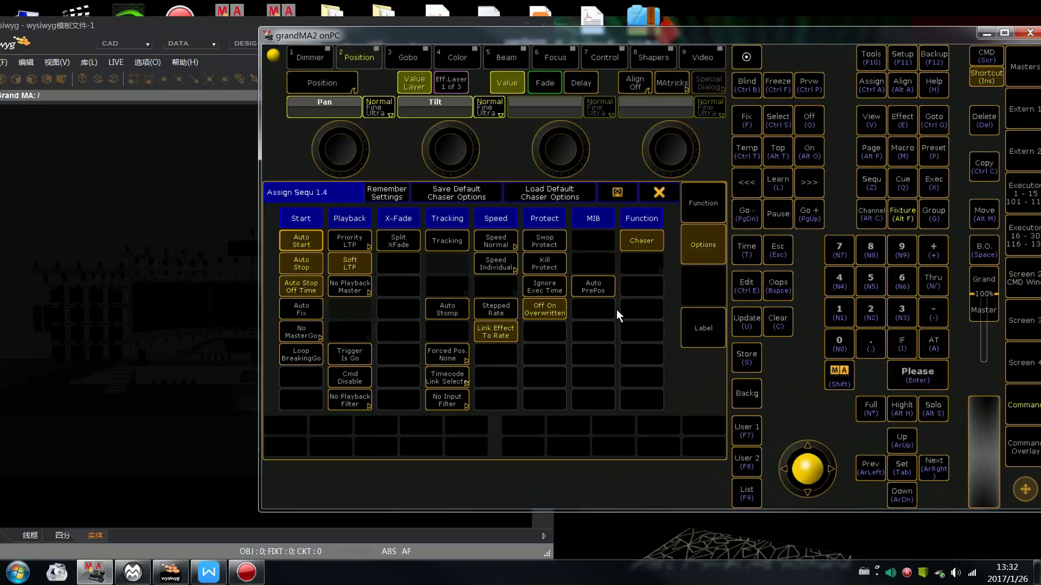
left_click(392, 410)
left_click(448, 241)
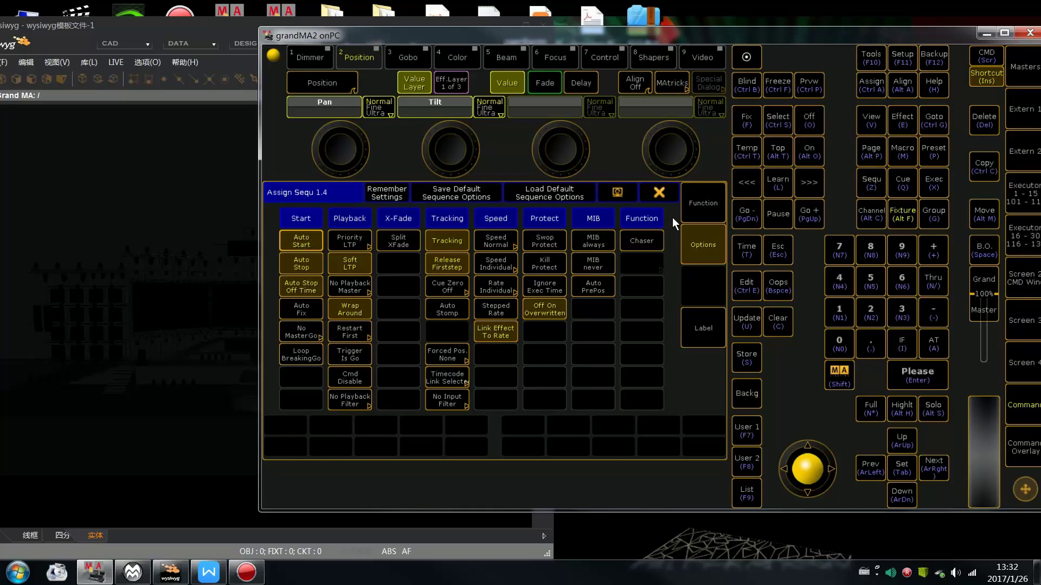
left_click(659, 192)
- Step fader executor 4 through its cues one at a time and watch the beams in wysiwyg
left_click_drag(684, 38, 908, 49)
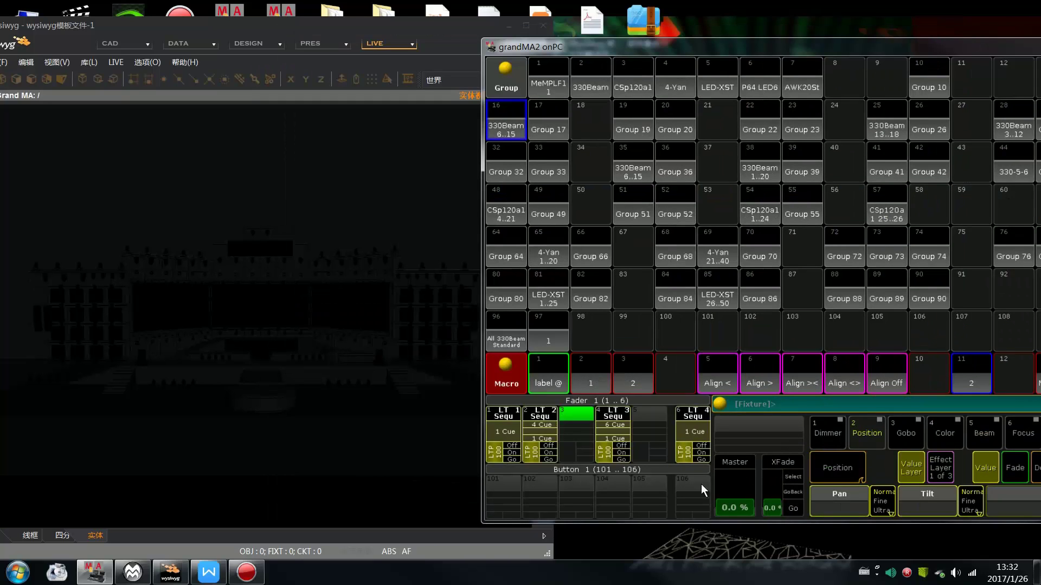
left_click(622, 460)
left_click(620, 460)
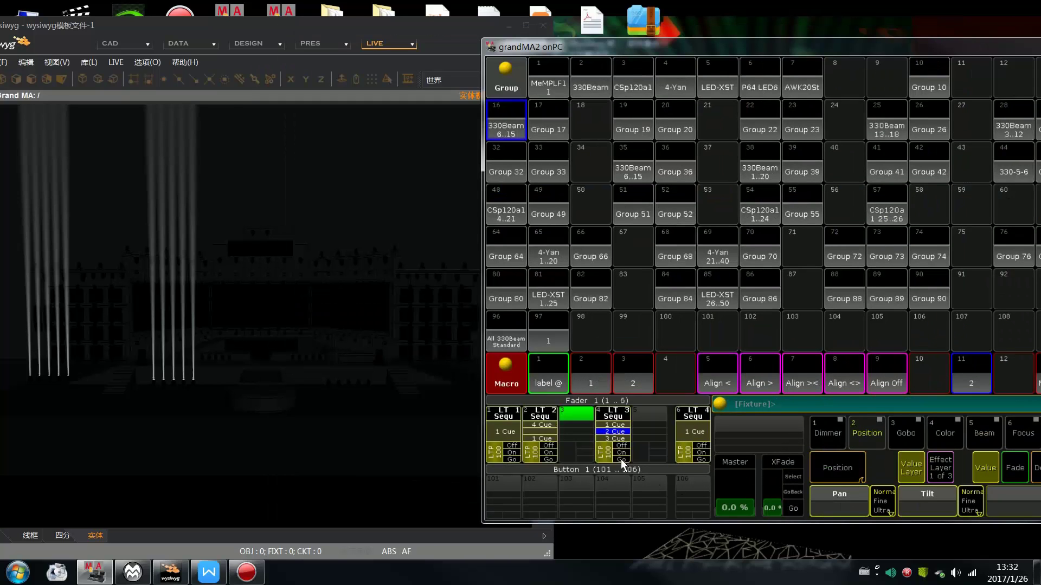
left_click(620, 460)
left_click(620, 460)
left_click(620, 459)
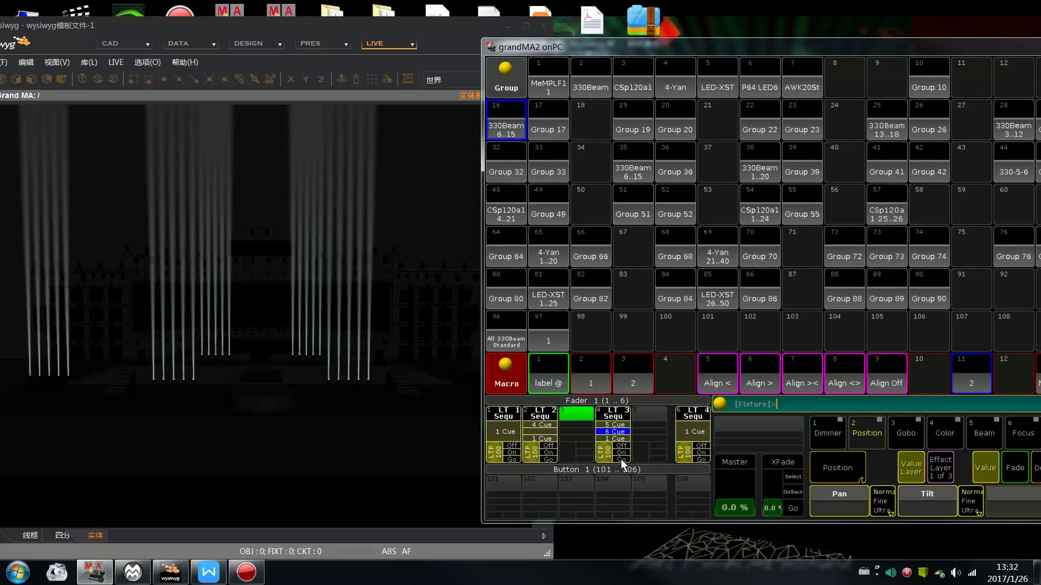
left_click(620, 459)
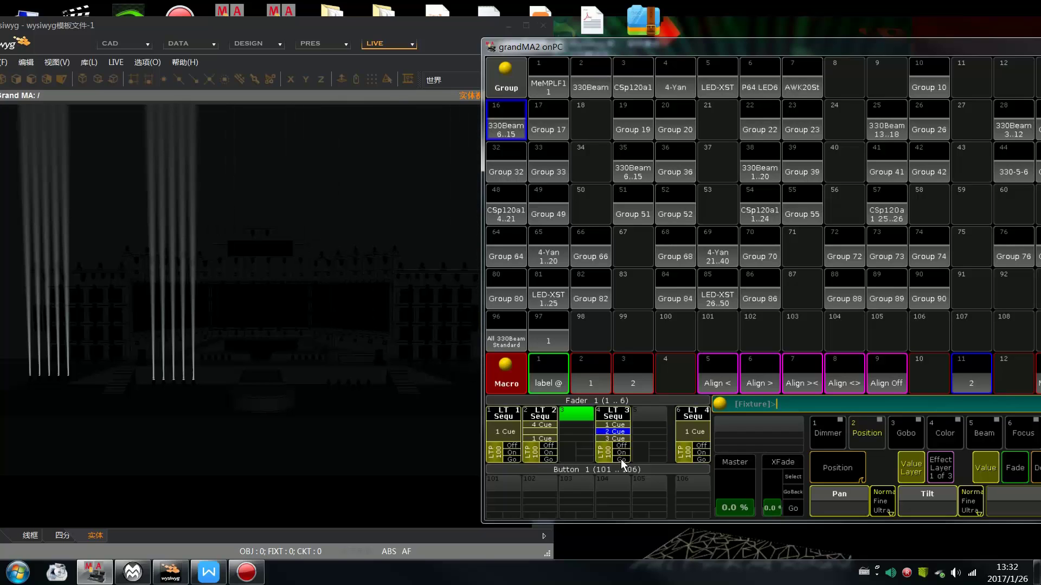
left_click(620, 460)
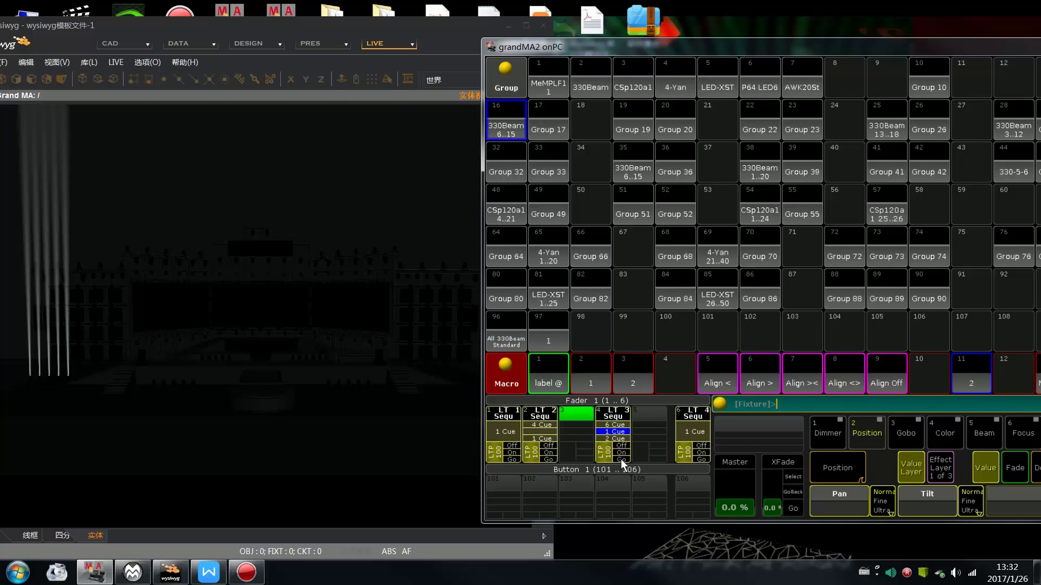
left_click(620, 459)
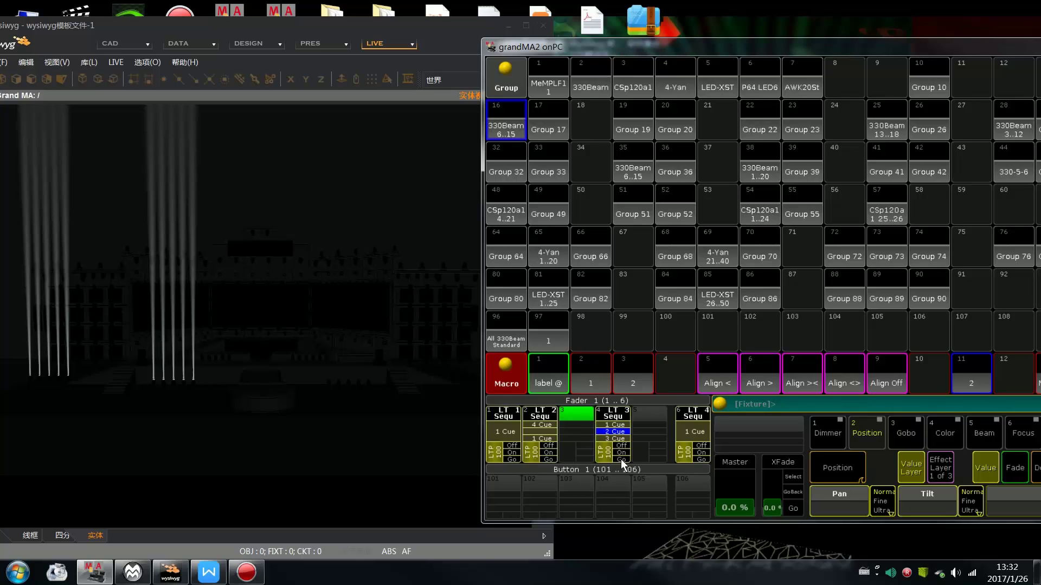
left_click(621, 459)
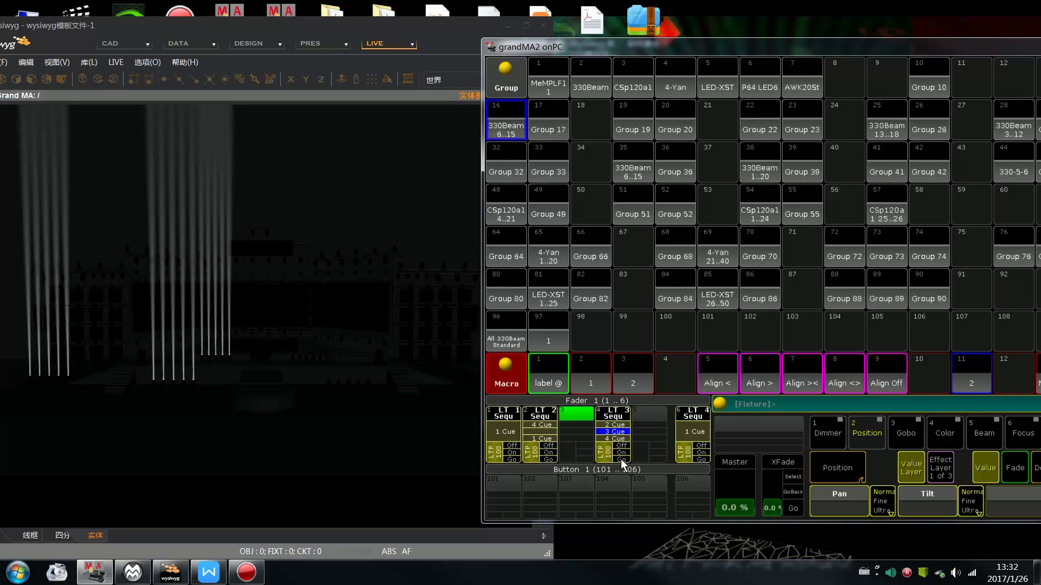
left_click(621, 459)
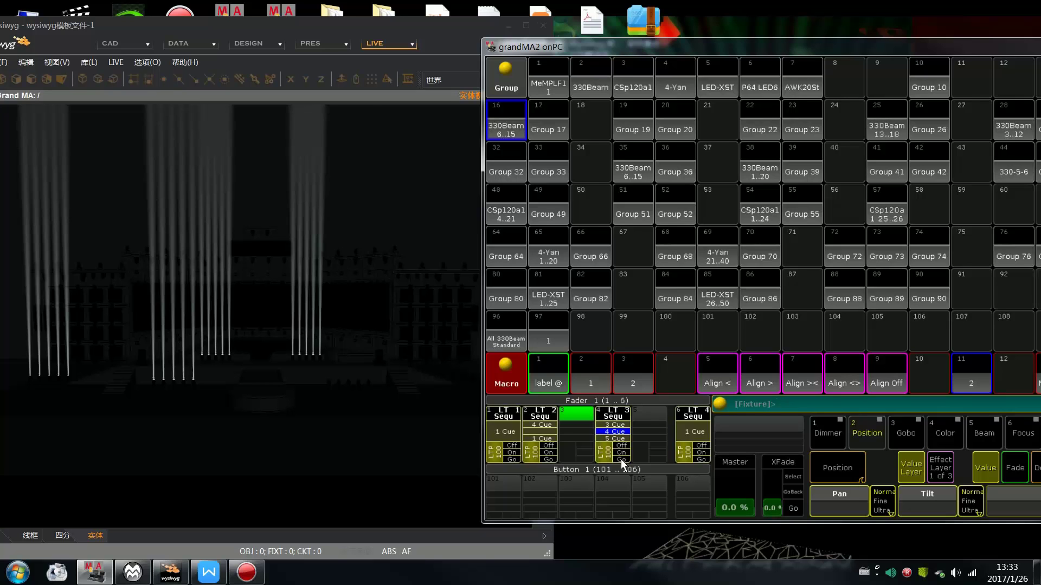
left_click(621, 459)
- Adjust the wysiwyg stage view and run fader executor 4 through cues 1 to 6 and back to cue 1
left_click(466, 442)
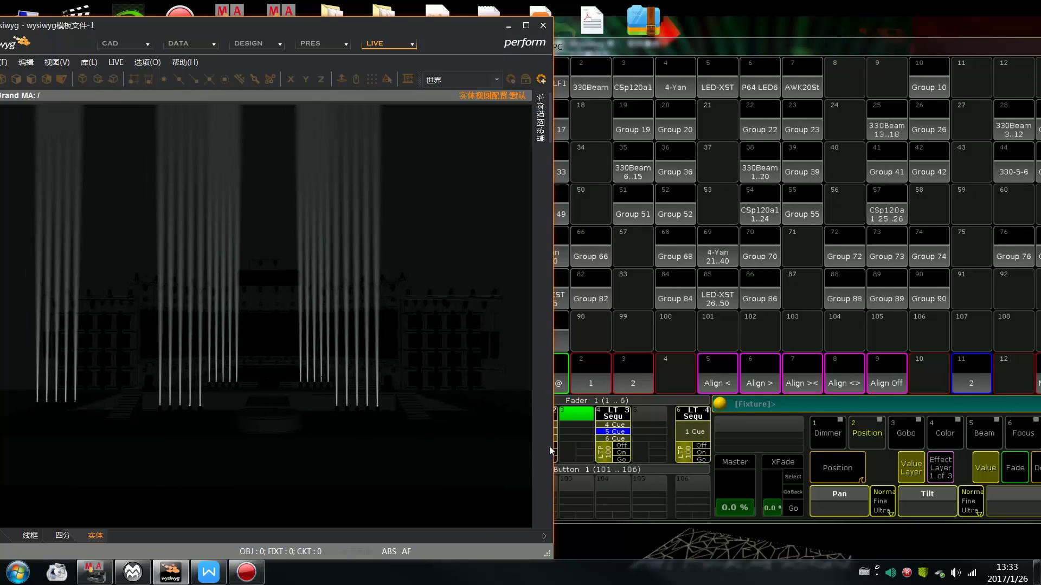
left_click(619, 461)
left_click(624, 460)
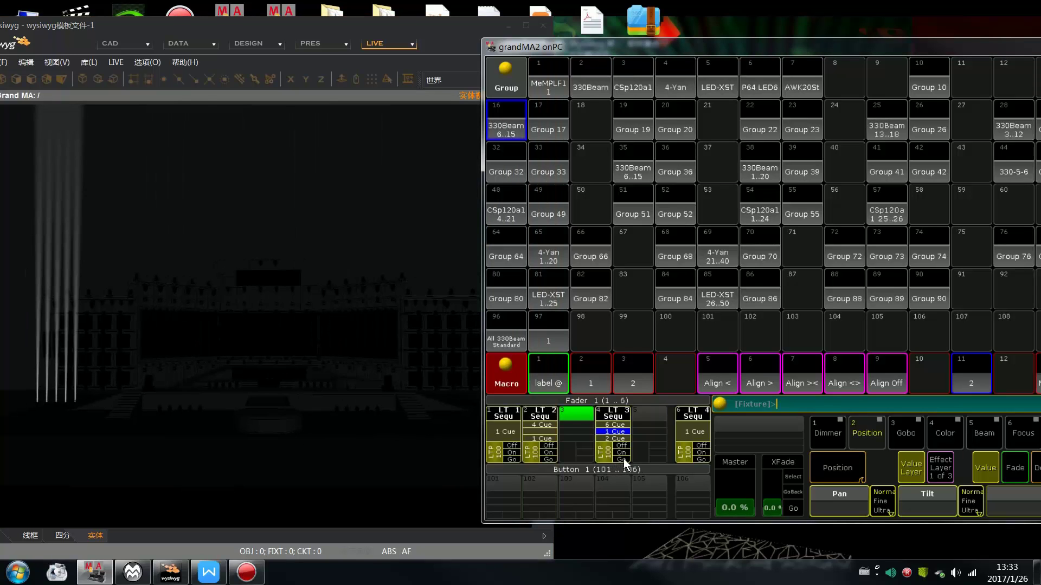
left_click(623, 458)
left_click(624, 459)
left_click(624, 459)
left_click(623, 459)
left_click(624, 458)
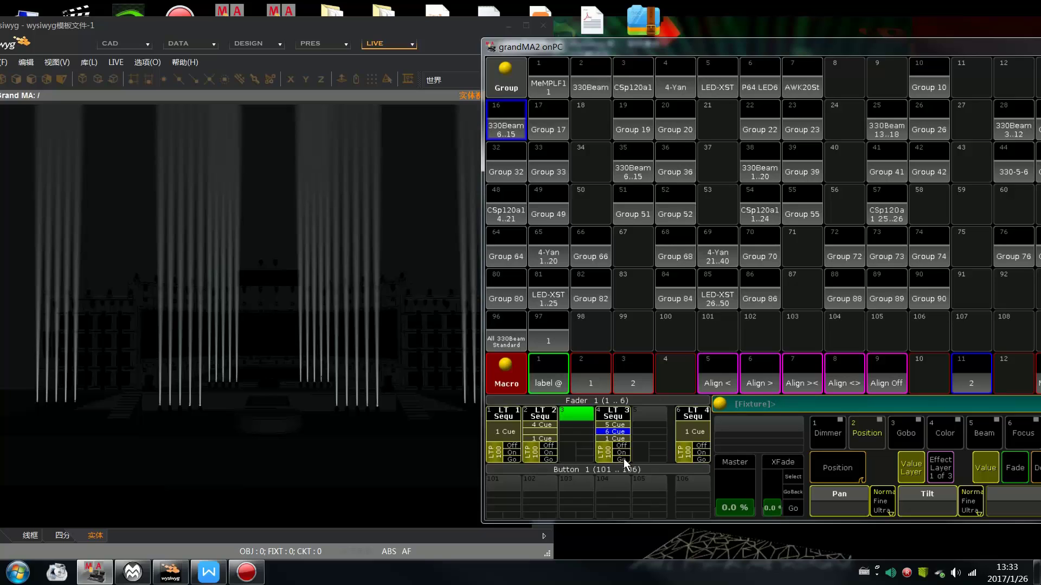
left_click(623, 458)
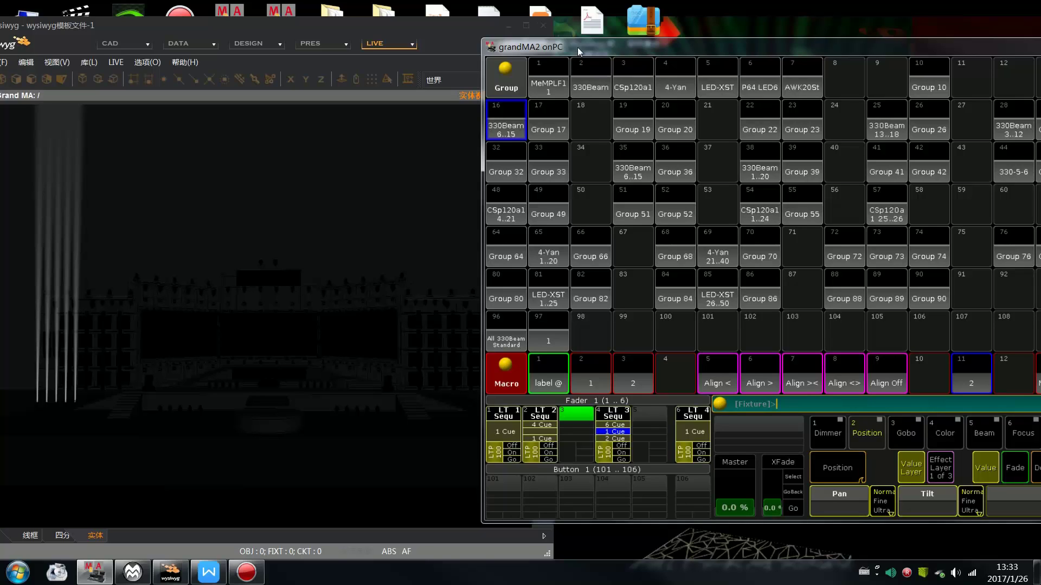
- Make fader executor 4 the selected executor using the Select command from the Command Overlay
left_click_drag(577, 48, 393, 31)
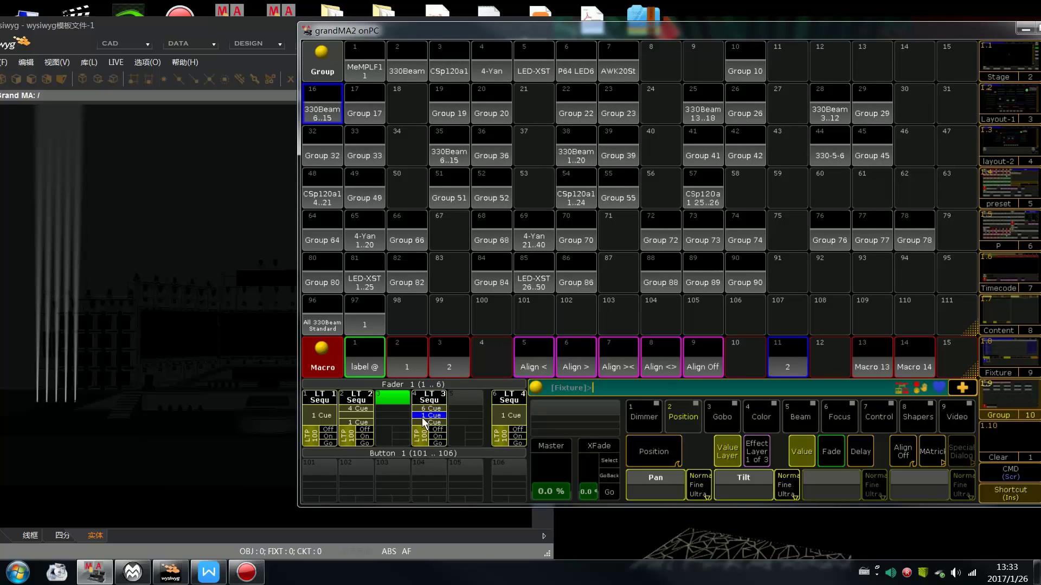
left_click_drag(548, 31, 350, 28)
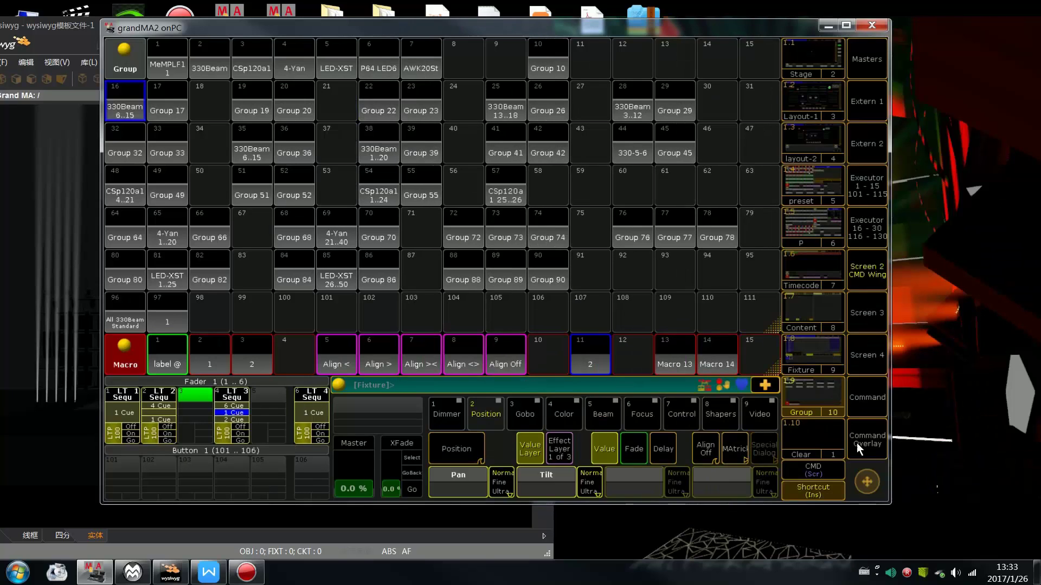
left_click(867, 442)
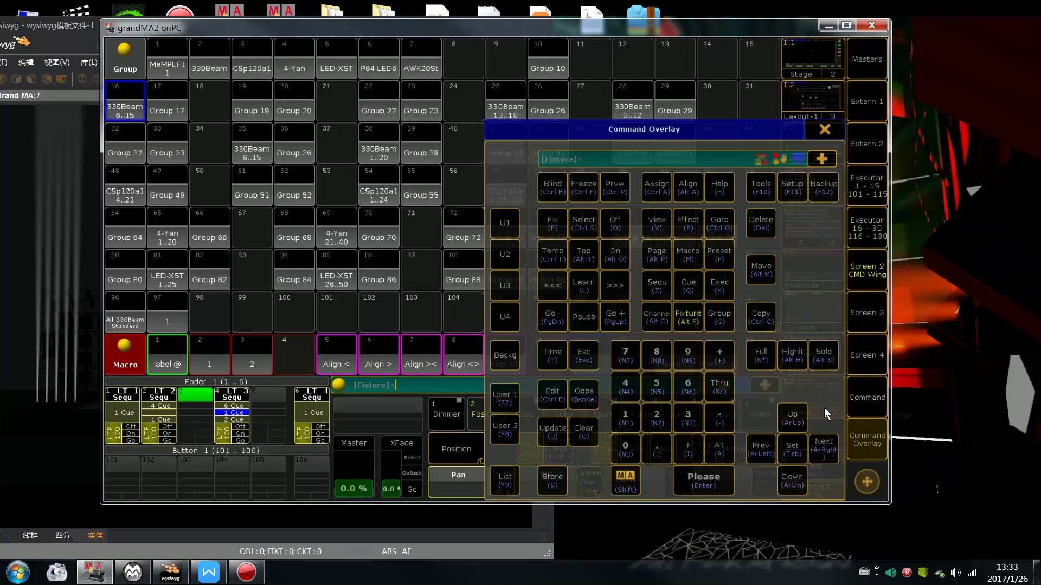
left_click(583, 222)
left_click(242, 404)
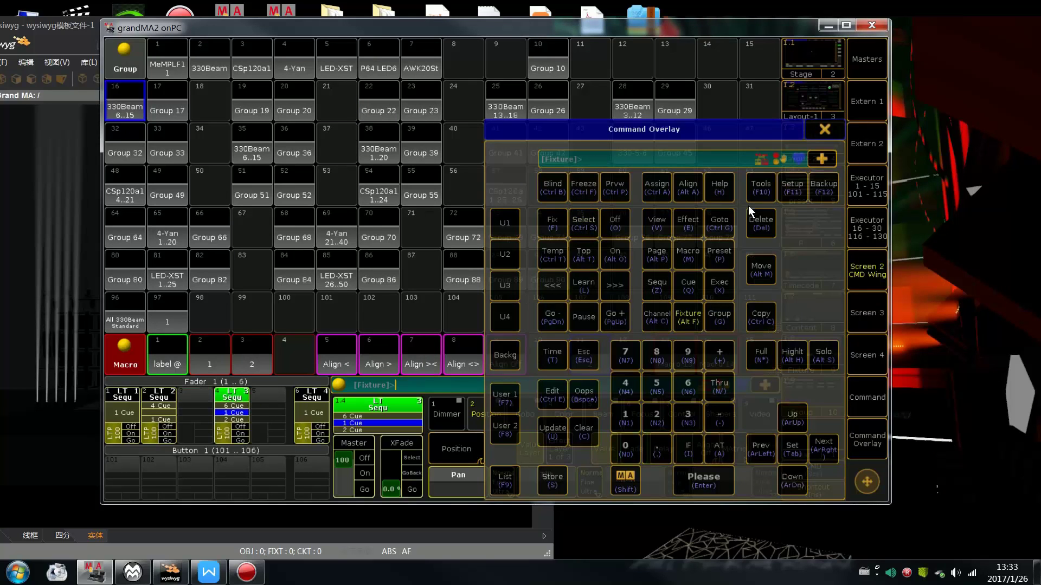
left_click(824, 129)
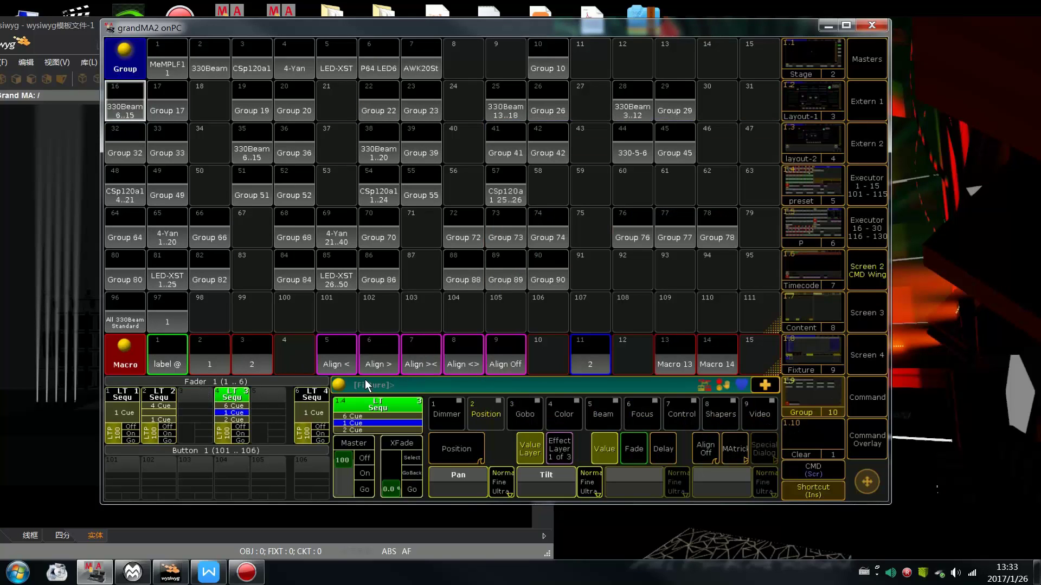
left_click_drag(437, 29, 505, 34)
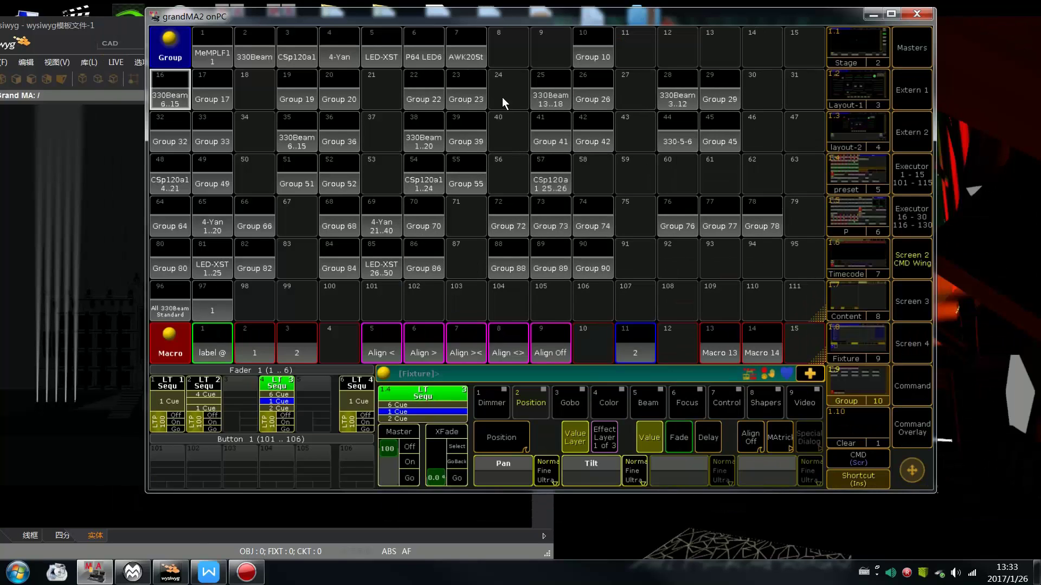
- Check Macro 14's command lines, and enter IfOutput as the first command line of Macro 13
right_click(752, 369)
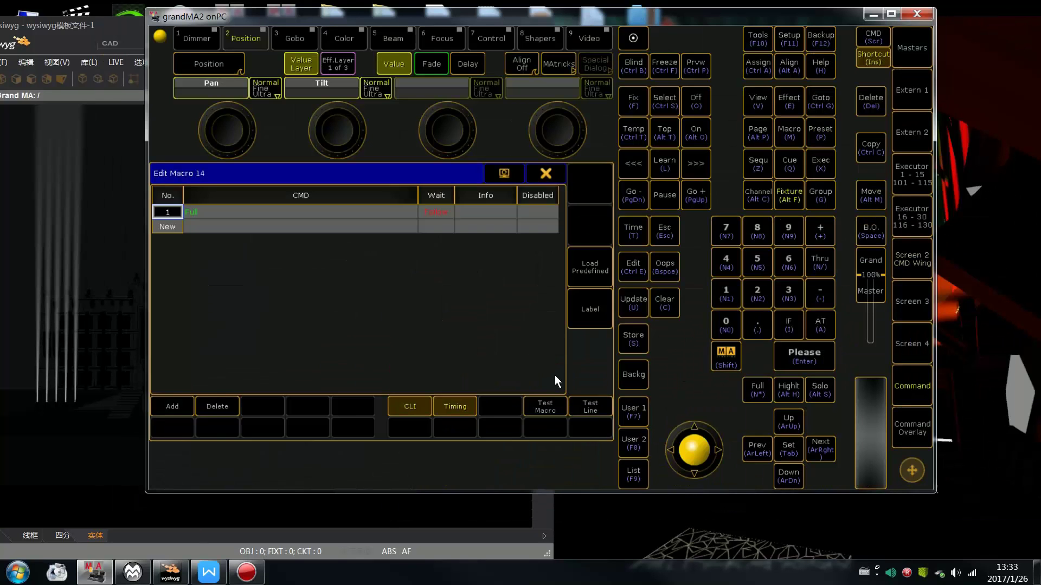
left_click(541, 172)
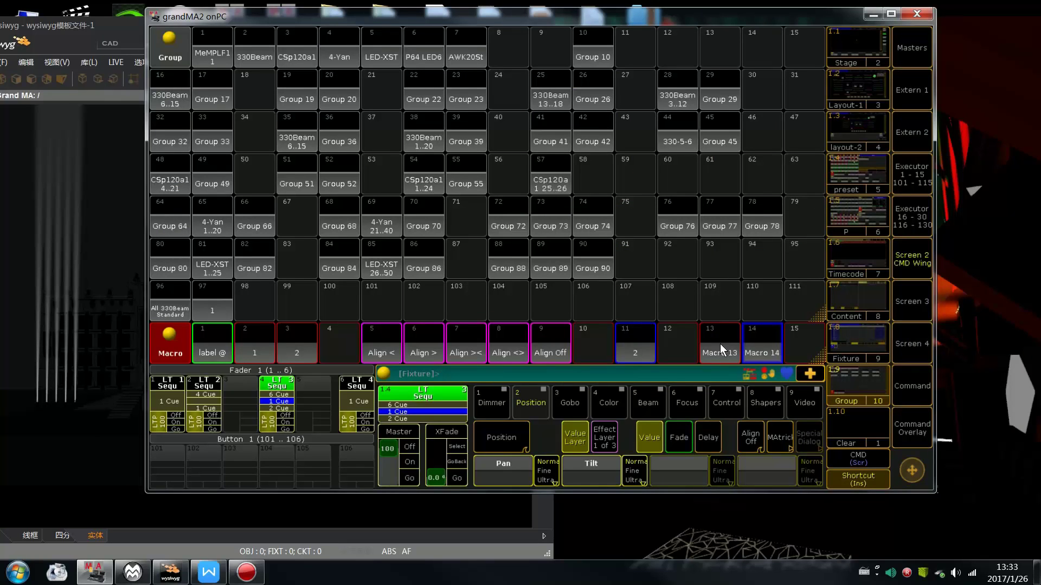
right_click(719, 344)
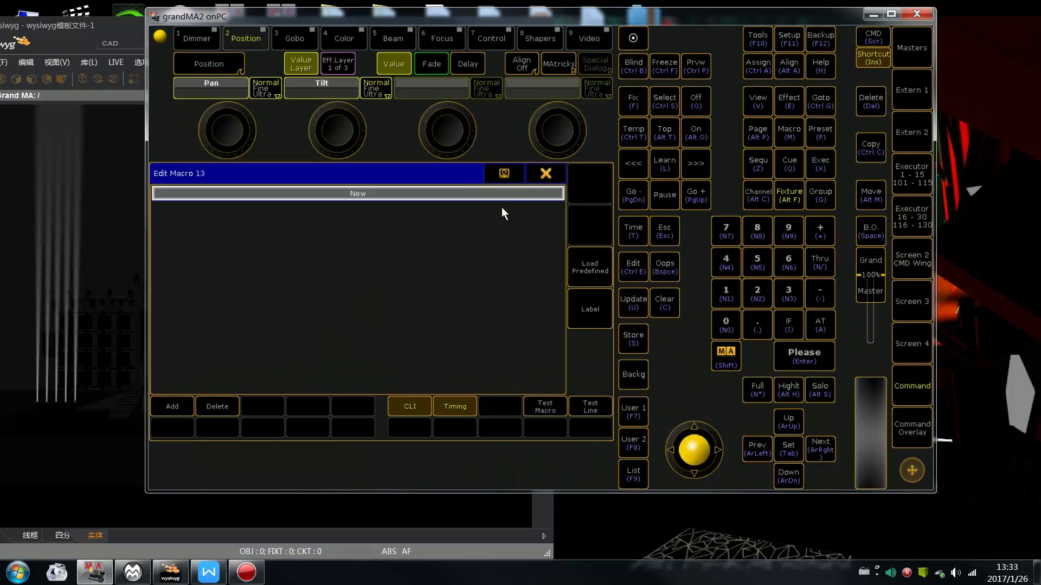
left_click(482, 200)
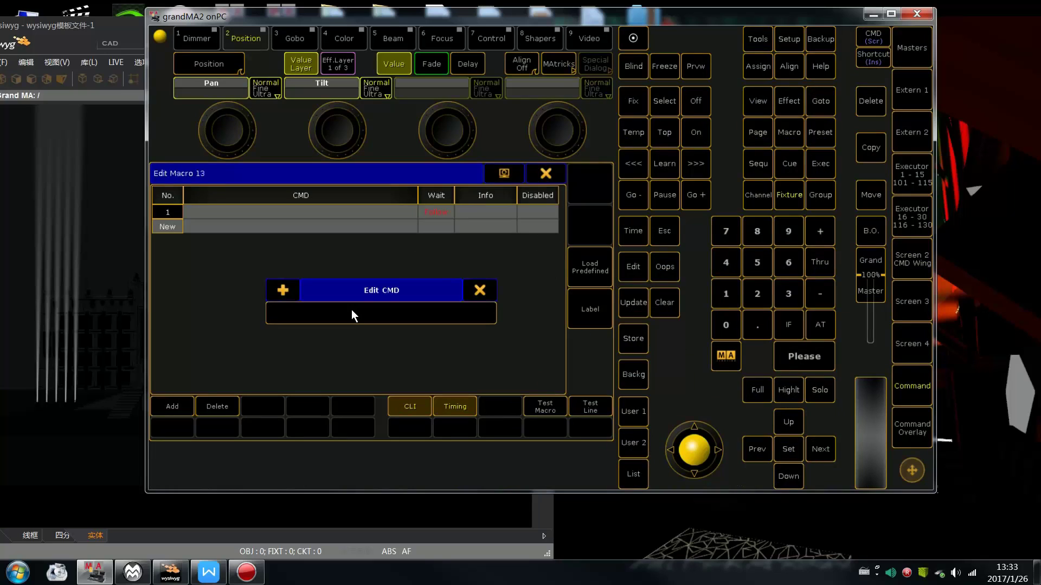
type("IfOutput")
key("Return")
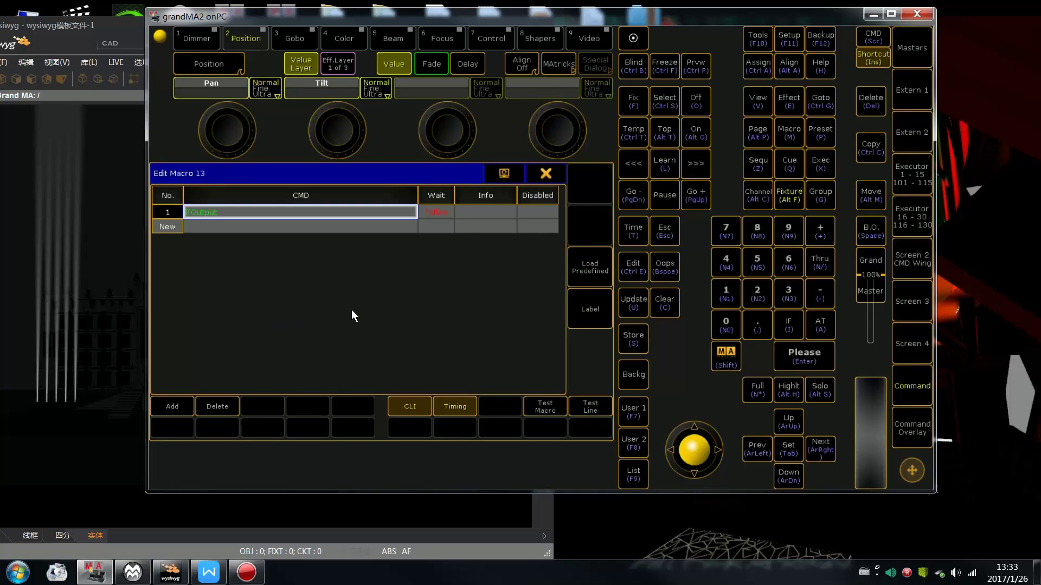
- Clear the first command line of Macro 13 and enter IfOutput in it again
left_click(282, 211)
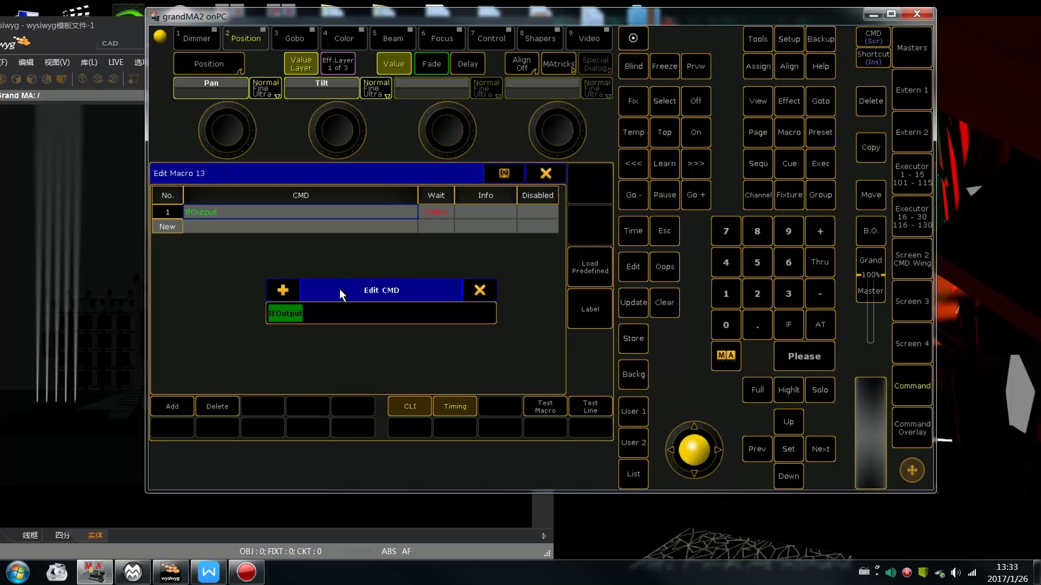
key("BackSpace")
key("Return")
left_click(242, 212)
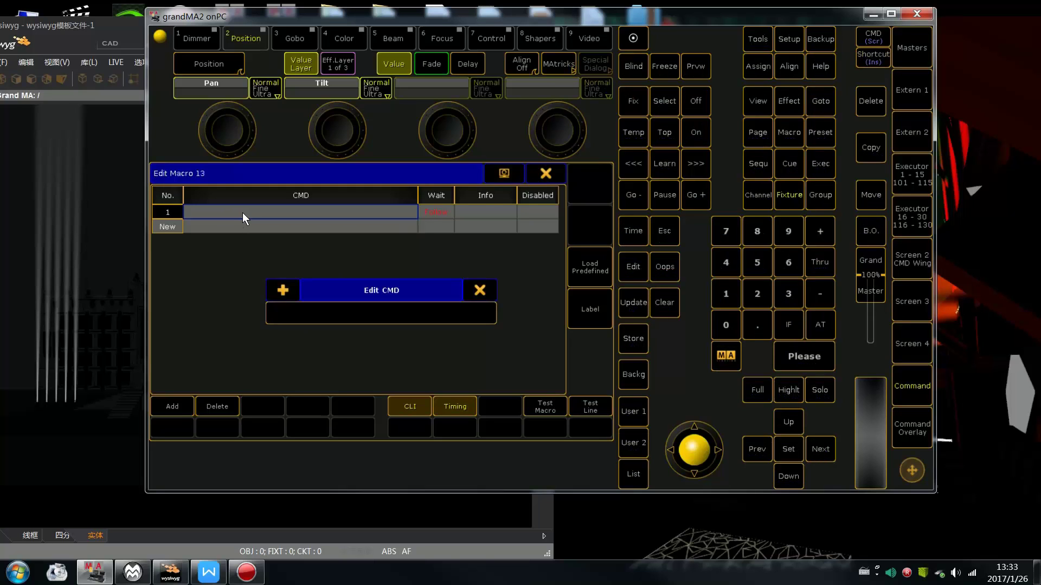
type("IfOutput")
key("Return")
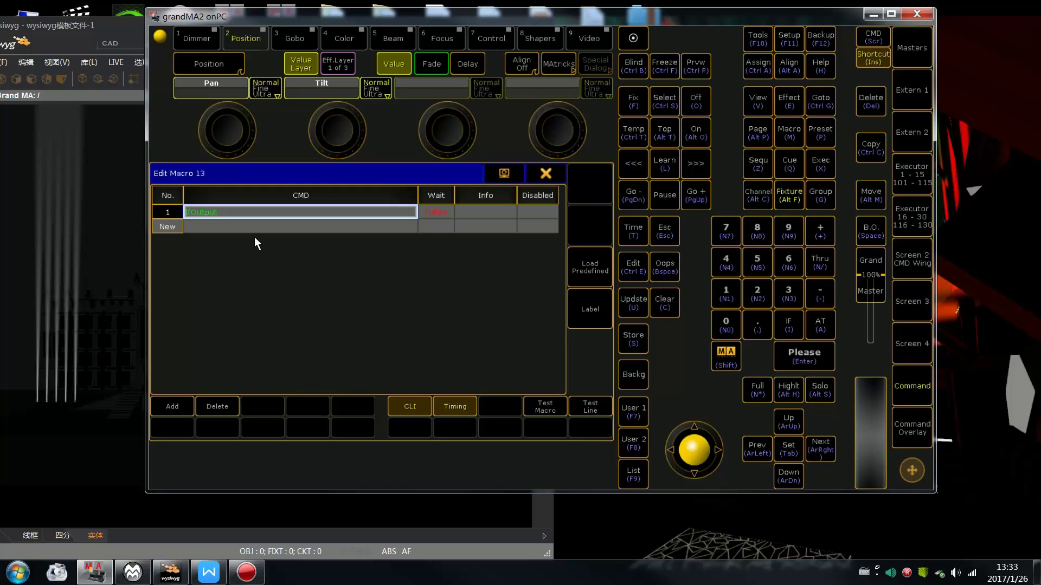
- Add At Selection as the second command line of Macro 13
left_click(255, 223)
type("At")
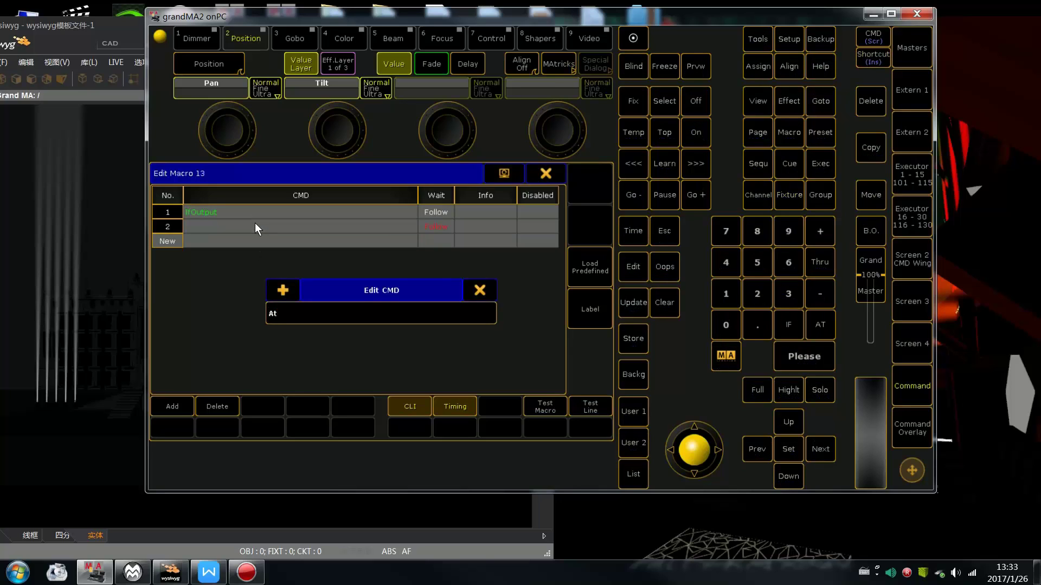
left_click(790, 196)
left_click(789, 197)
left_click(781, 357)
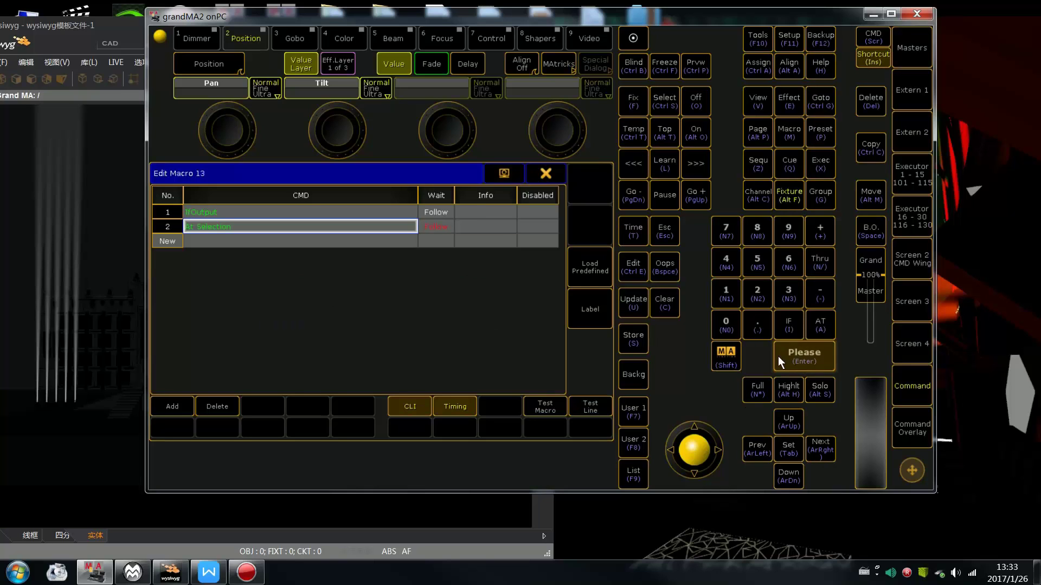
- Add At 100 as the third command line of Macro 13
left_click(368, 240)
left_click(821, 326)
left_click(731, 295)
left_click(727, 326)
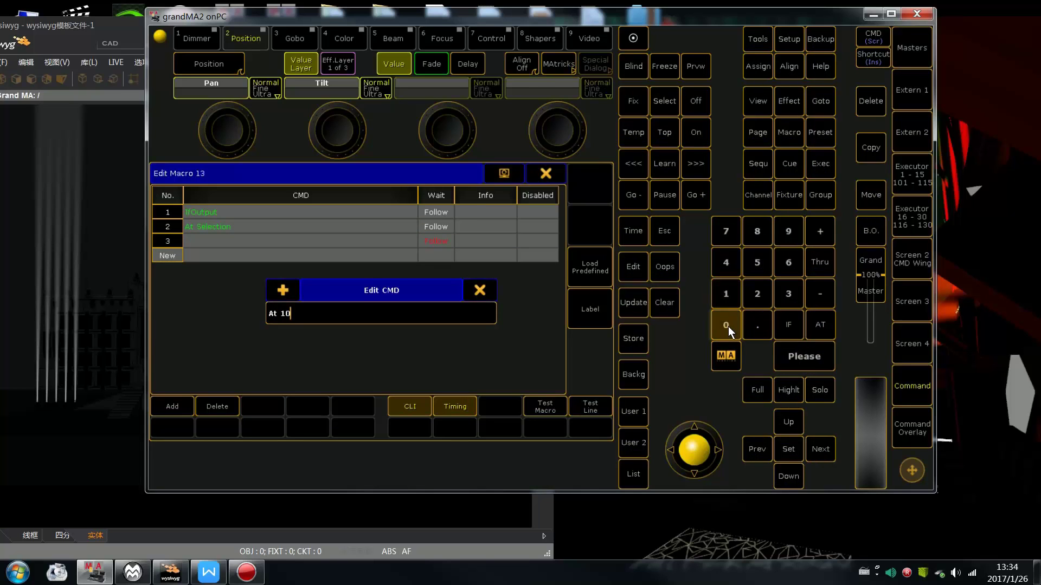
left_click(728, 325)
left_click(806, 356)
key("Insert")
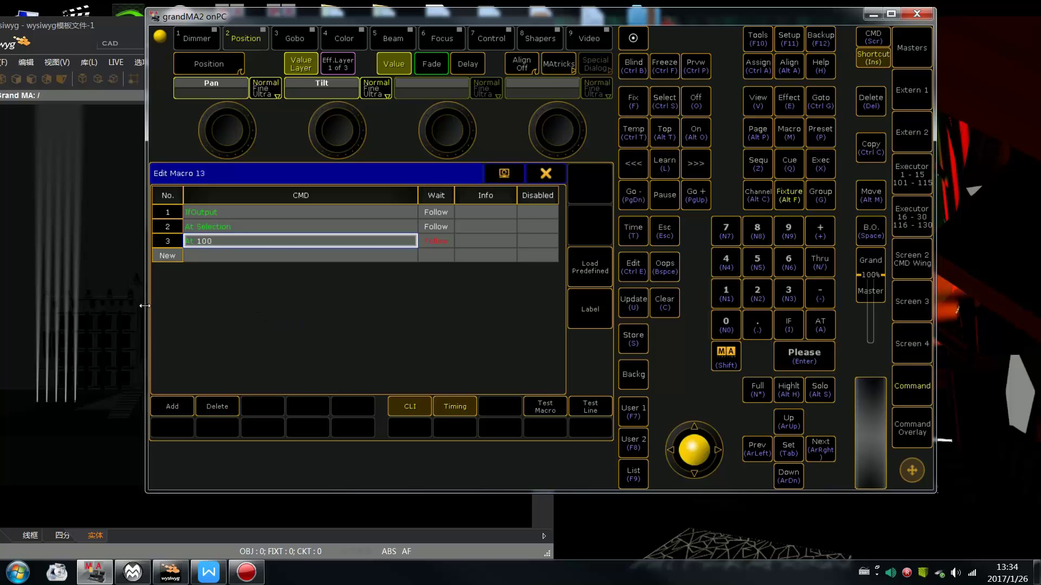
- Reopen Macro 13 to check its command lines, and close the macro editor without changing them
left_click(534, 174)
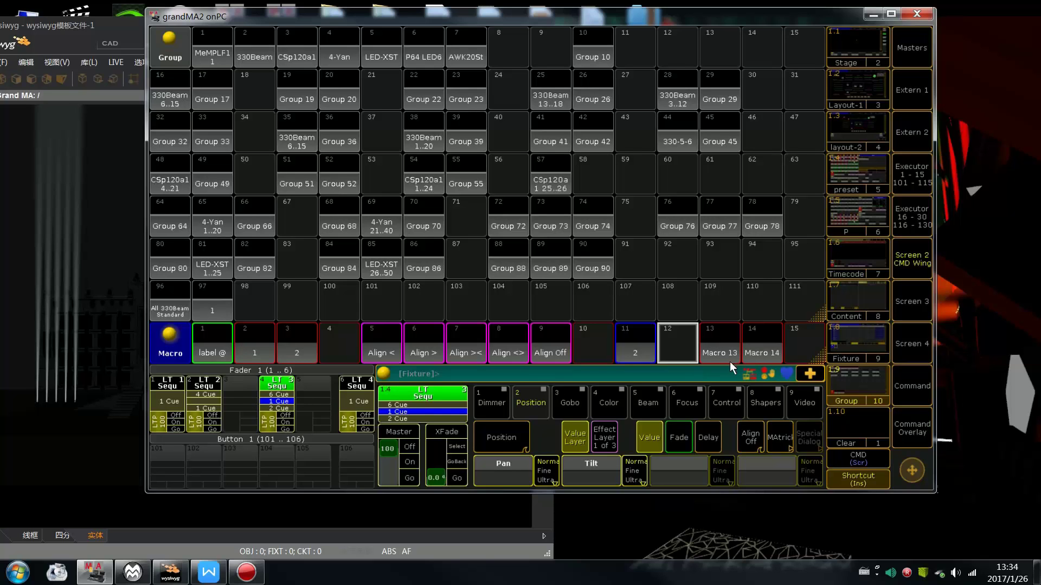
right_click(720, 347)
left_click(216, 240)
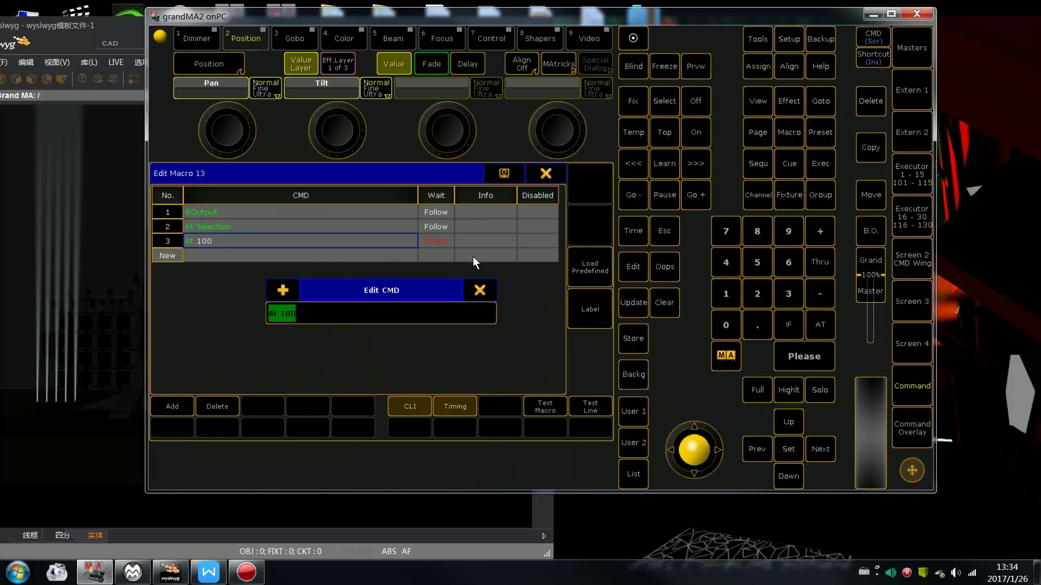
left_click(474, 287)
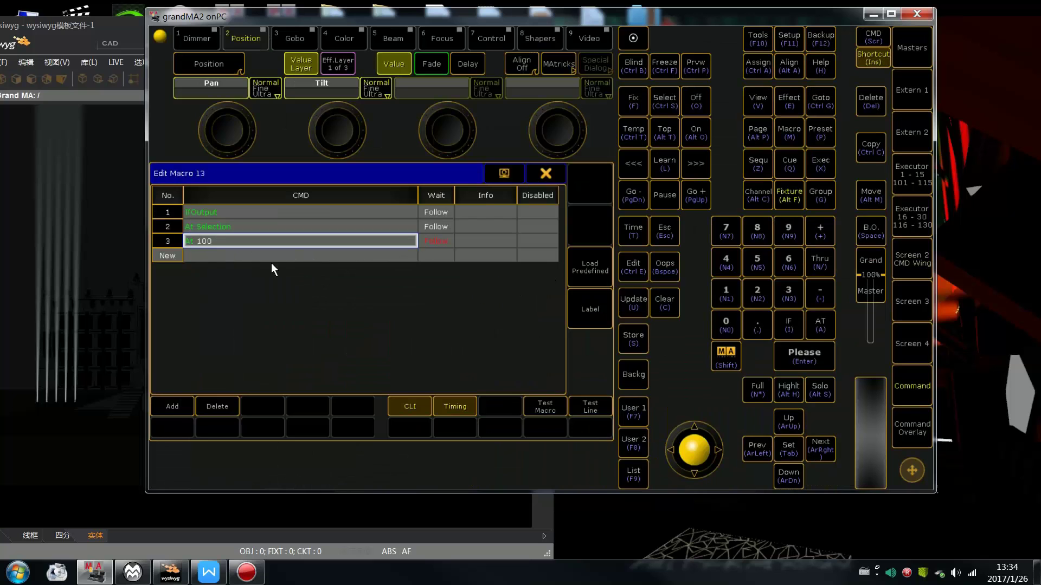
left_click(546, 174)
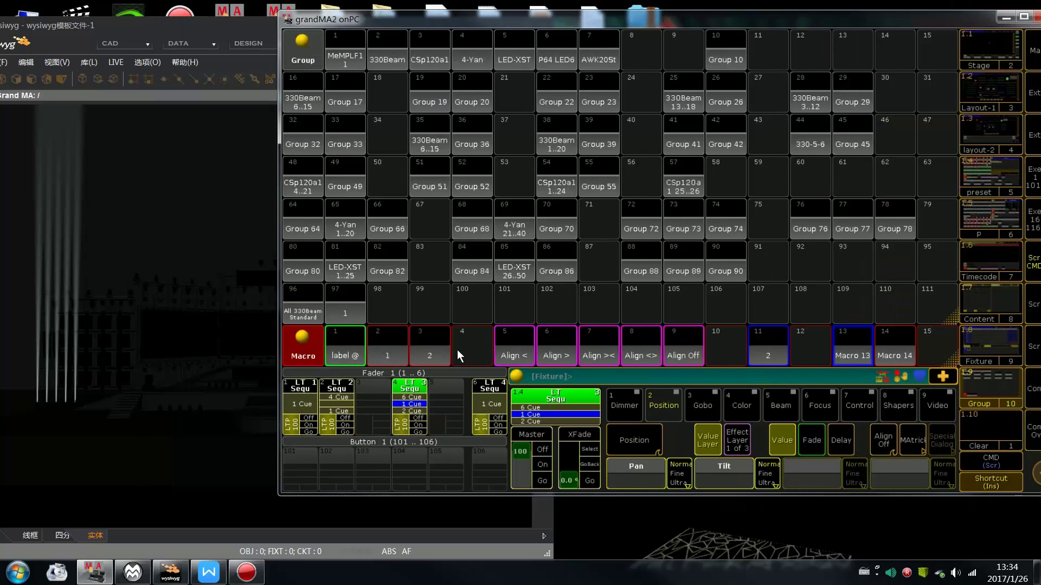
- Run Macro 13 and store its dimmer value in cue 2 of sequence 3 using the Release method
left_click(863, 347)
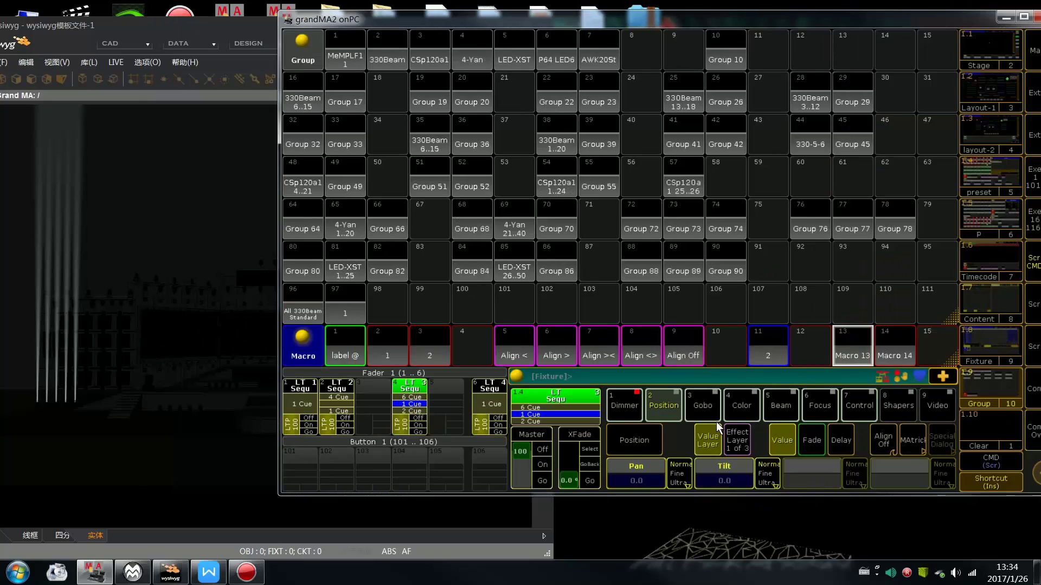
left_click(628, 402)
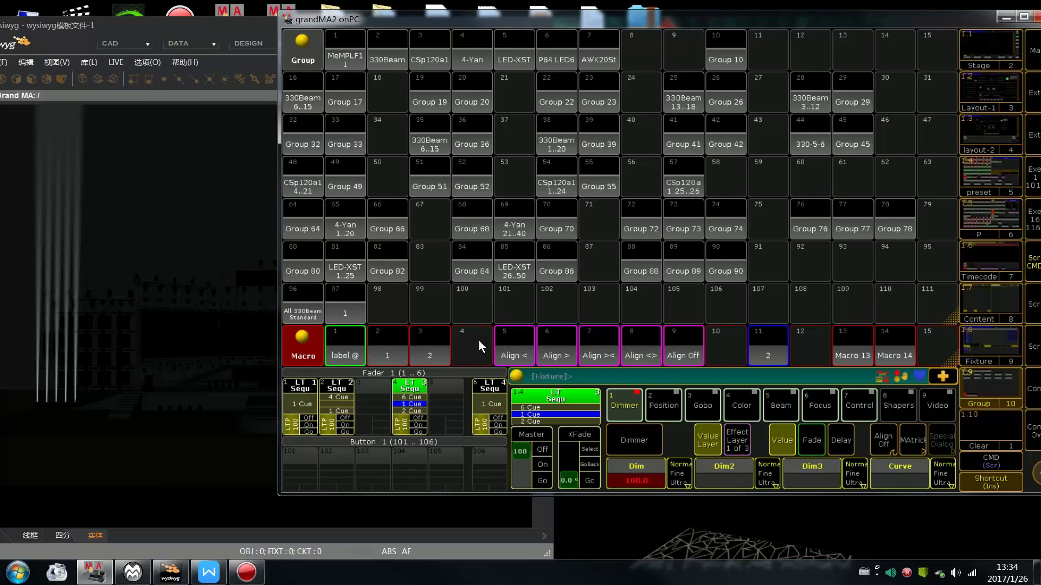
key("s")
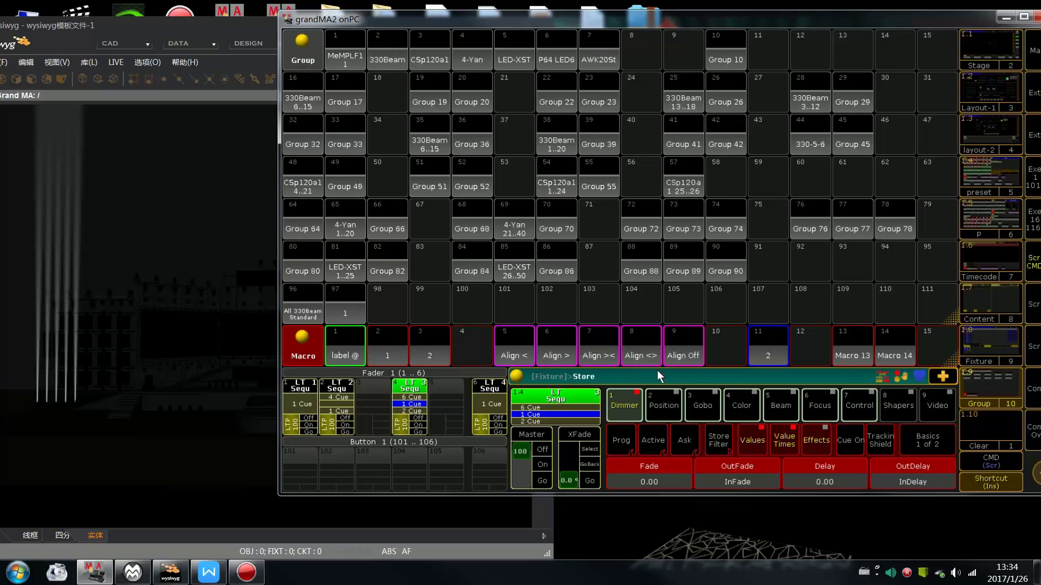
key("q")
key("2")
key("Return")
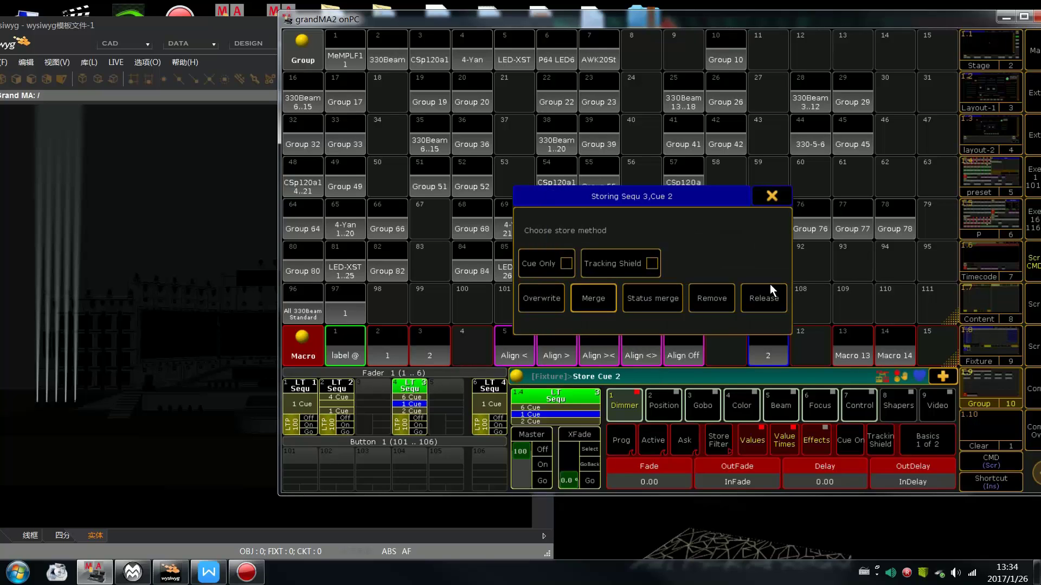
left_click(759, 297)
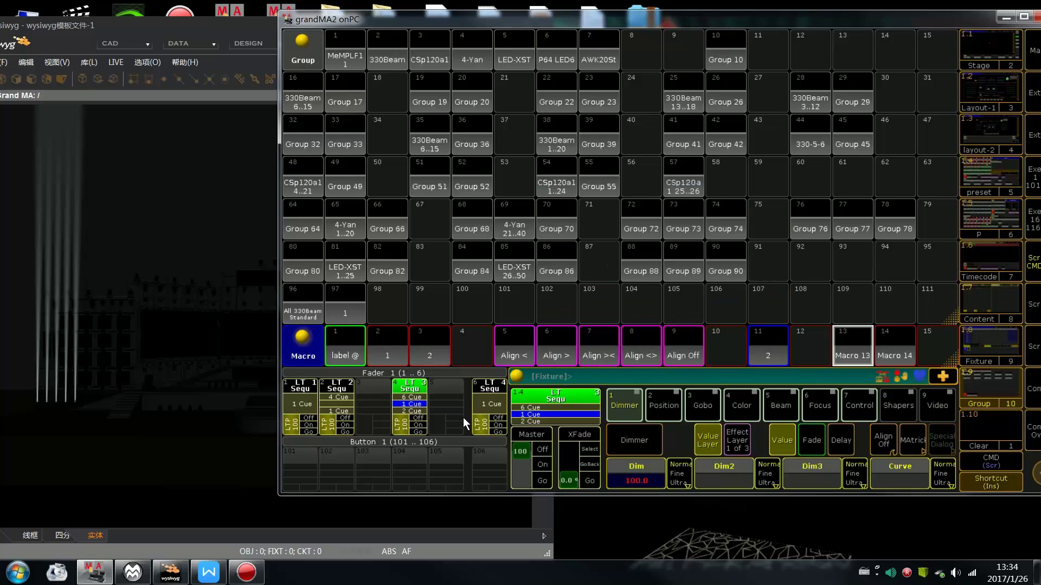
- Advance sequence 3 to cue 2, run Macro 13, and store its dimmer value in the following cue with Release
left_click(415, 430)
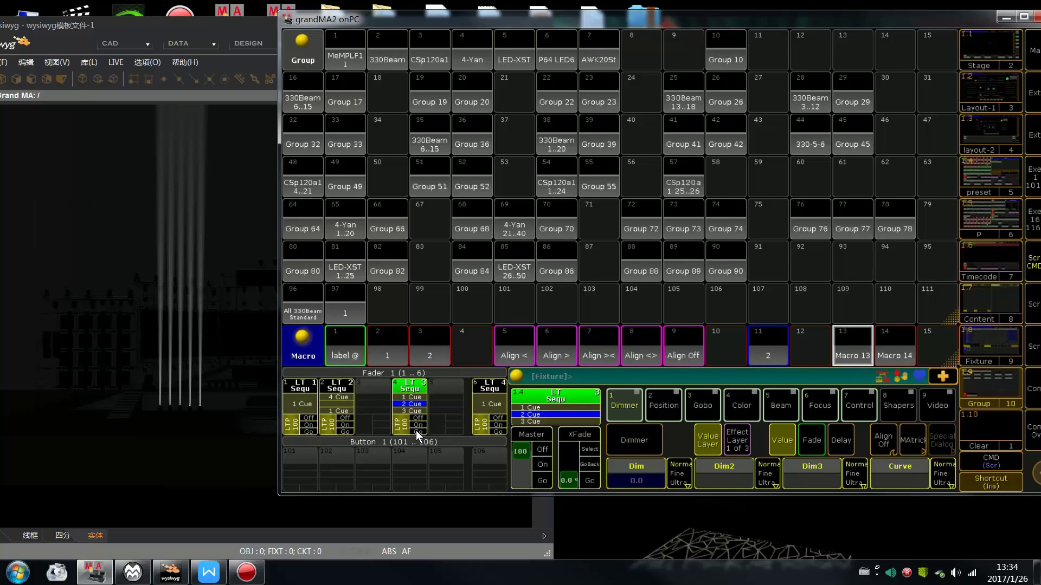
left_click(857, 342)
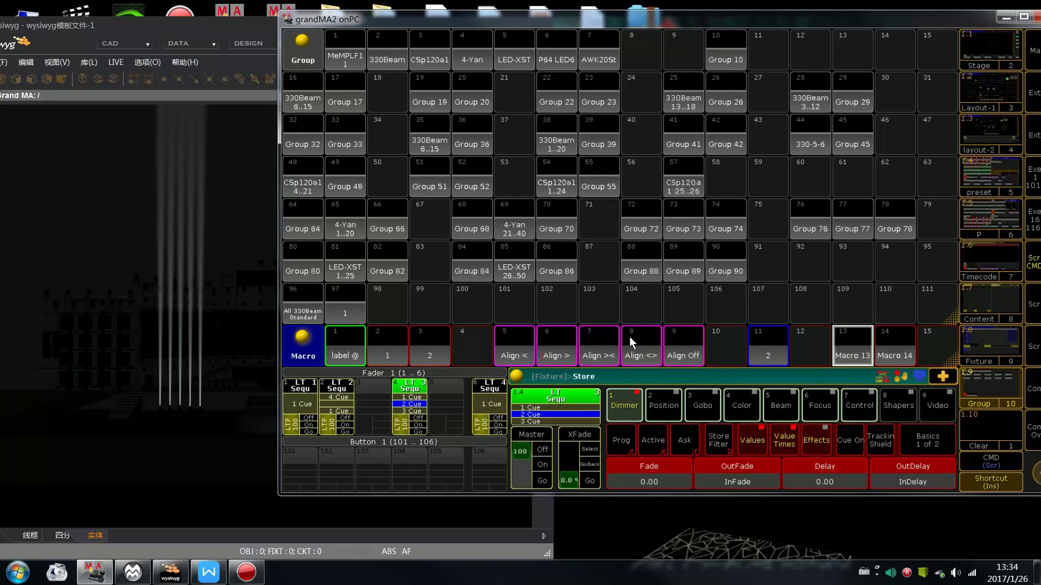
left_click(774, 293)
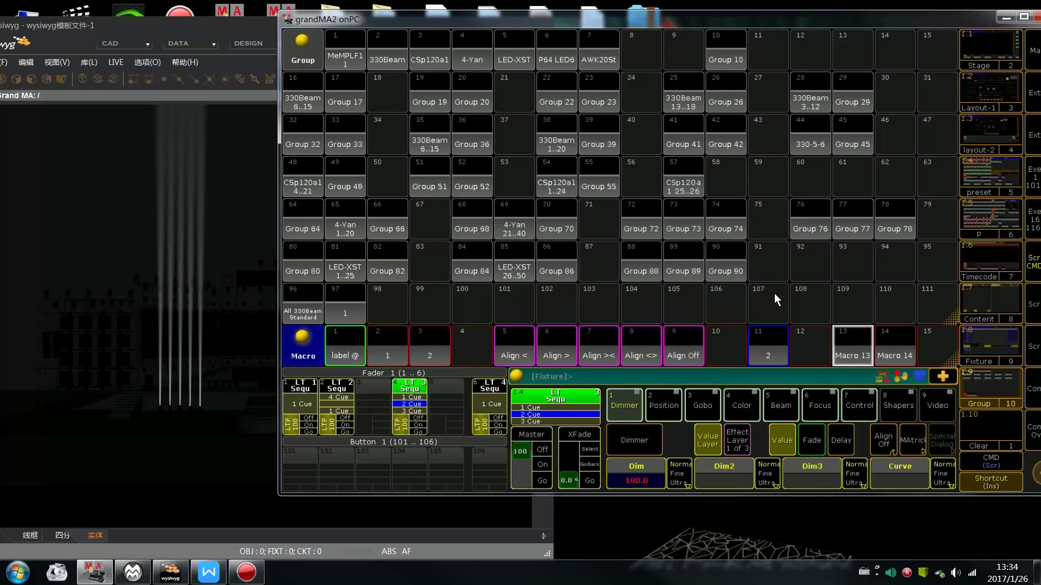
- Advance sequence 3 to cue 3, run Macro 13, and store its dimmer value in the following cue with Release
left_click(425, 434)
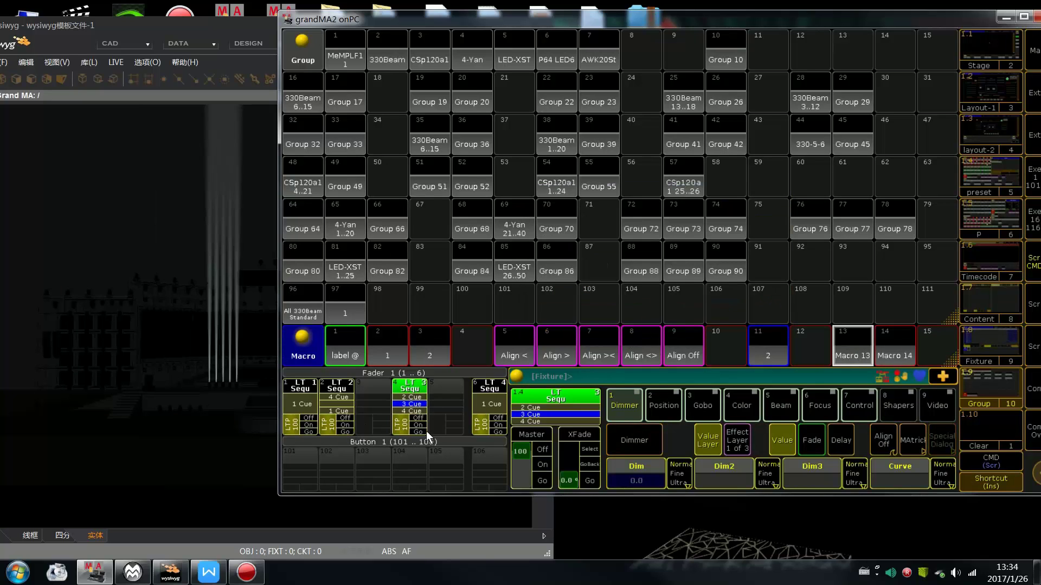
left_click(847, 356)
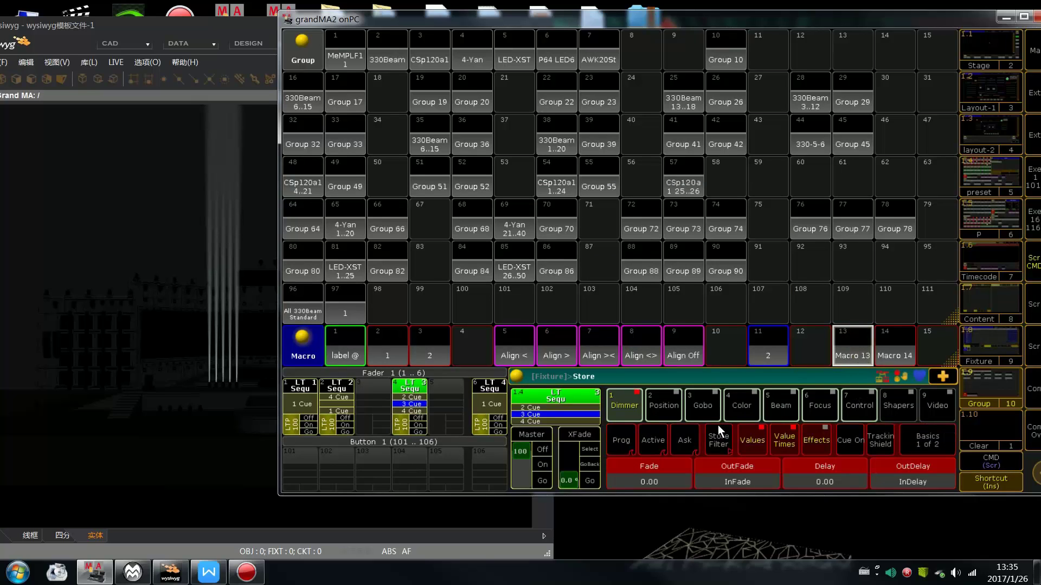
left_click(761, 301)
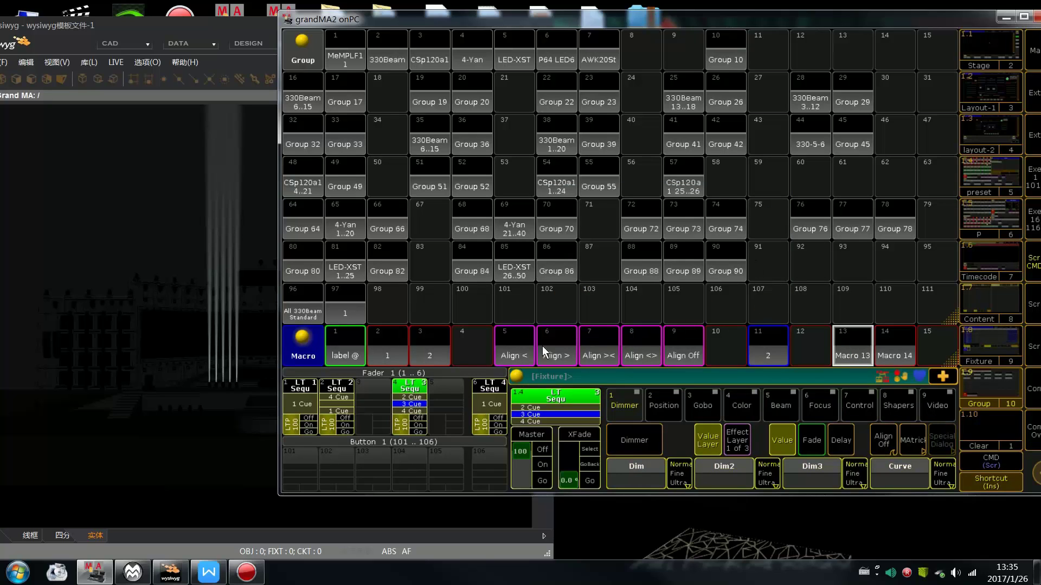
- Turn off the Tracking option of sequence 3 on executor 4
left_click_drag(536, 24, 641, 35)
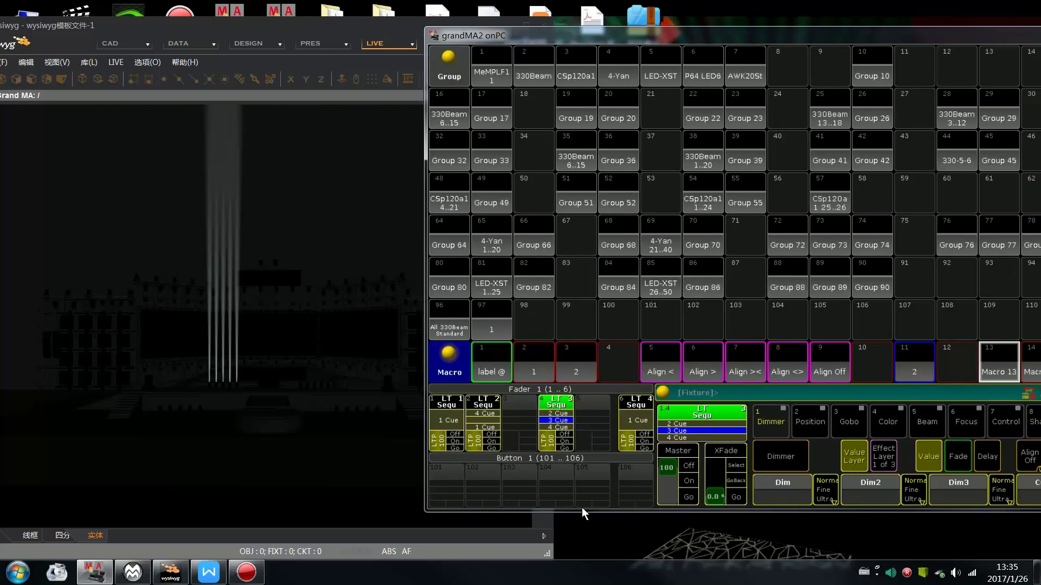
left_click(567, 450)
left_click_drag(569, 43, 488, 37)
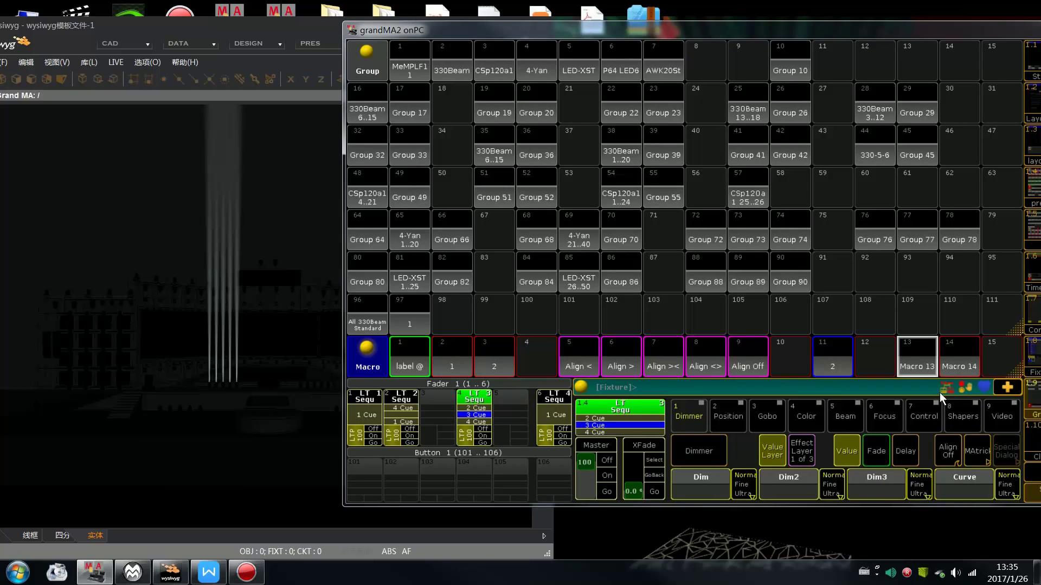
left_click(488, 403)
left_click(519, 241)
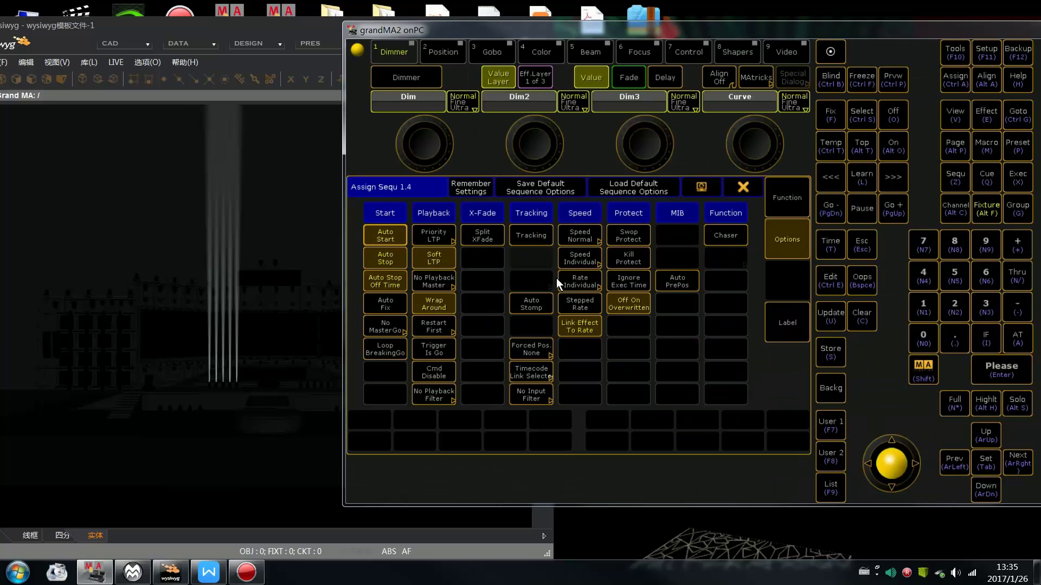
left_click(743, 193)
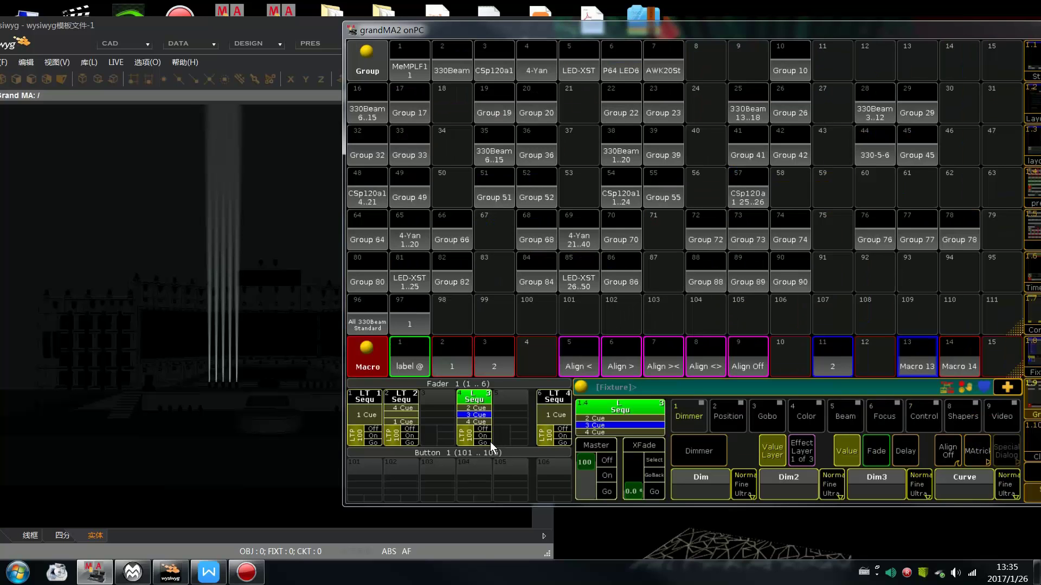
- Preview sequence 3's cues in the wysiwyg stage view, and switch off its executor
left_click_drag(532, 31, 644, 32)
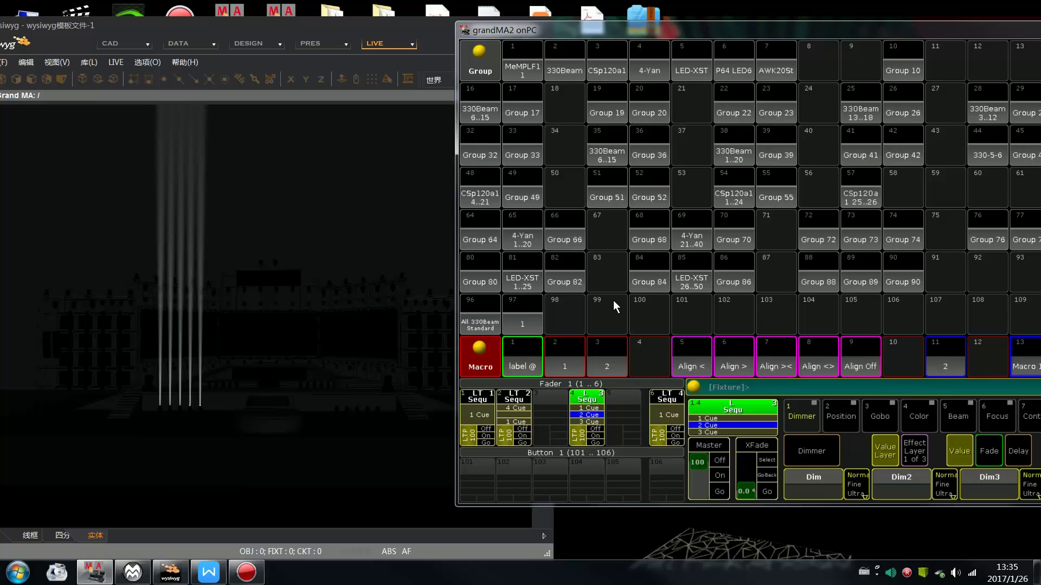
left_click_drag(662, 34, 450, 31)
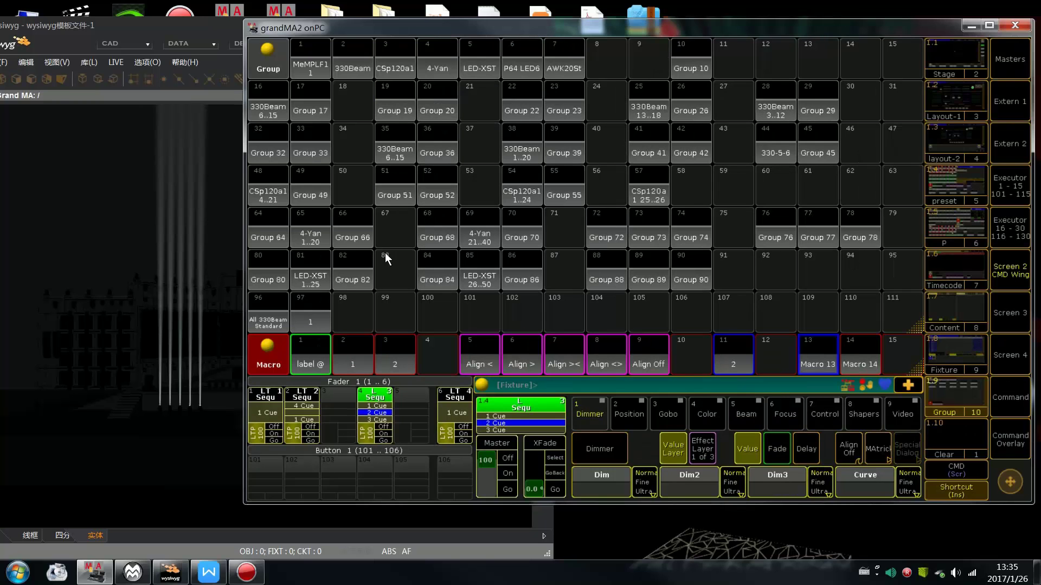
left_click_drag(544, 32, 479, 30)
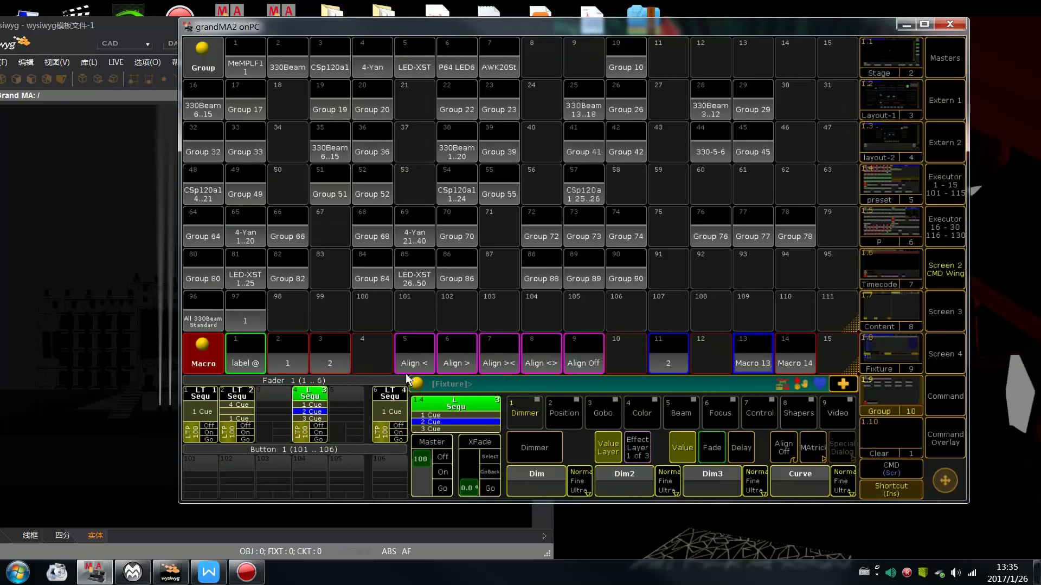
left_click(930, 429)
left_click(699, 225)
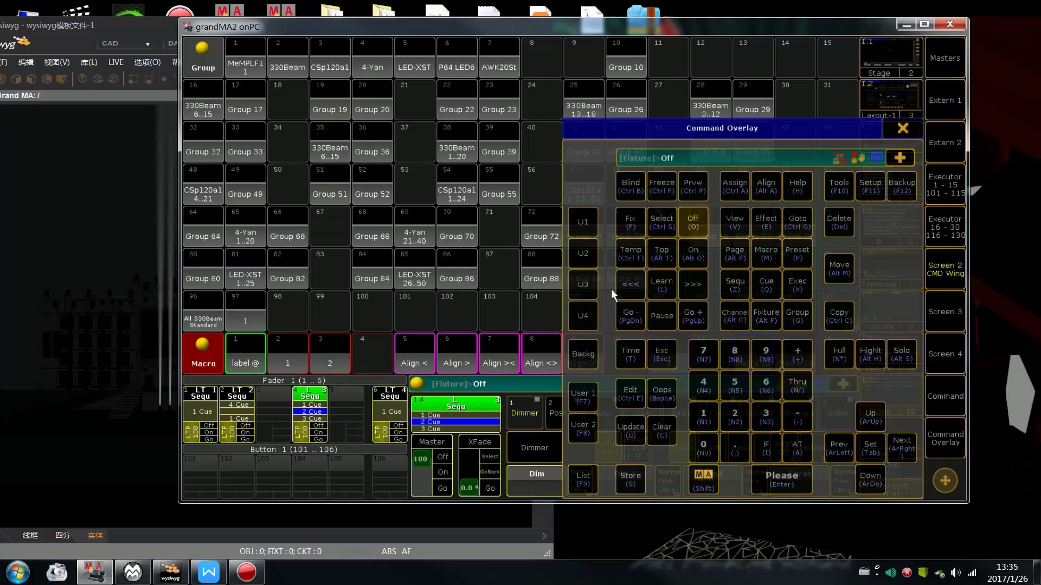
left_click(903, 128)
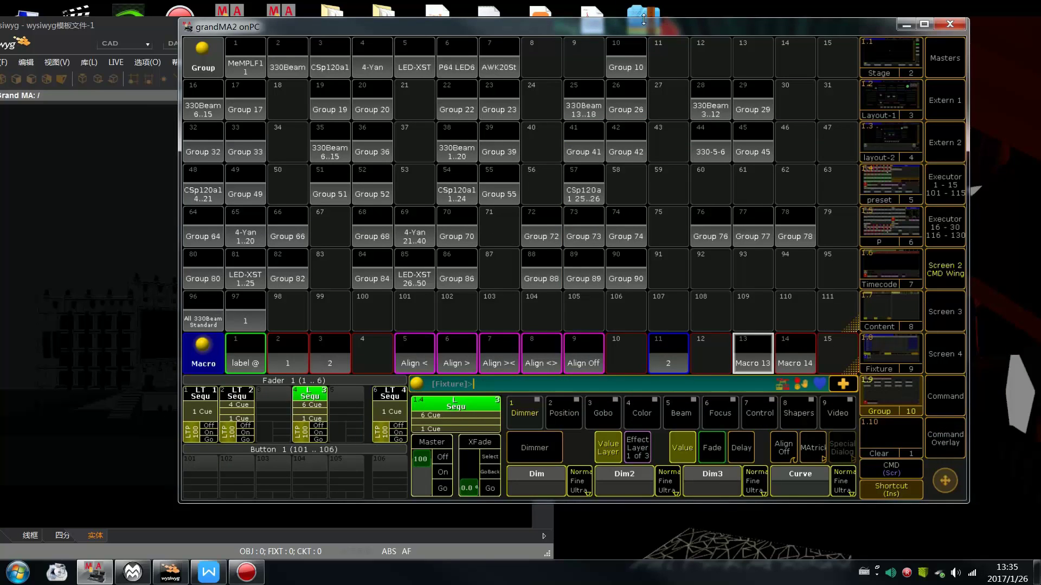
- Select group 330-5-6, set its dimmer to 100, and apply position preset 2.1
left_click_drag(692, 32, 737, 36)
left_click(750, 152)
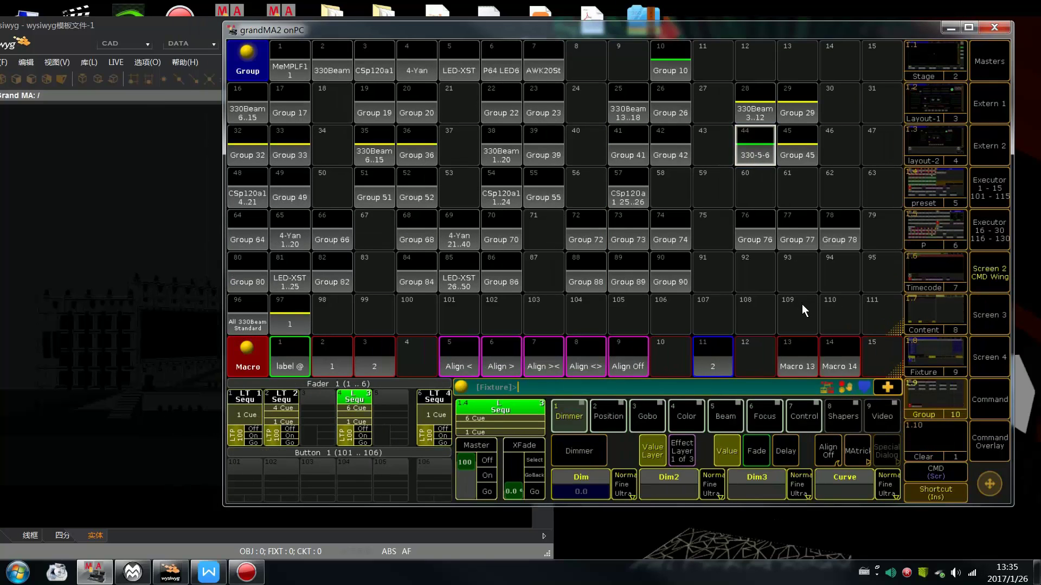
key("f")
left_click(944, 171)
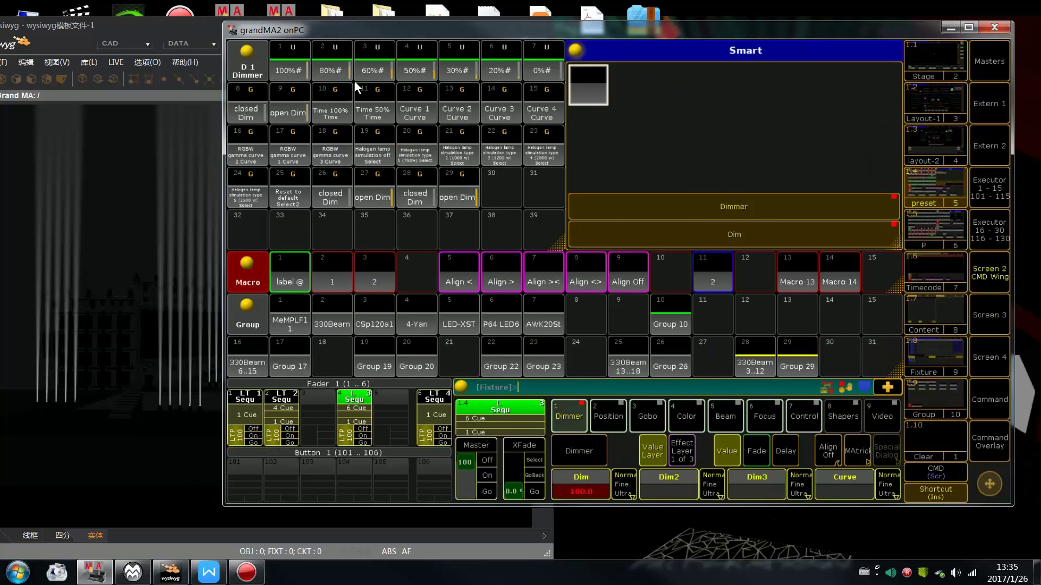
left_click(608, 419)
left_click(304, 63)
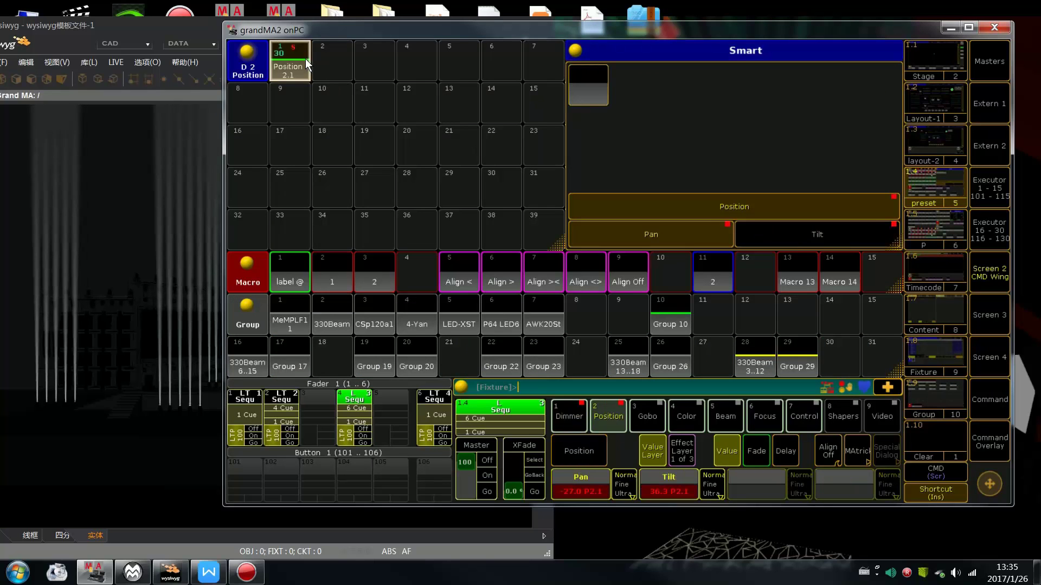
- Store the crossed-beam position look on empty executor 5
left_click(949, 400)
left_click_drag(628, 30, 794, 29)
key("s")
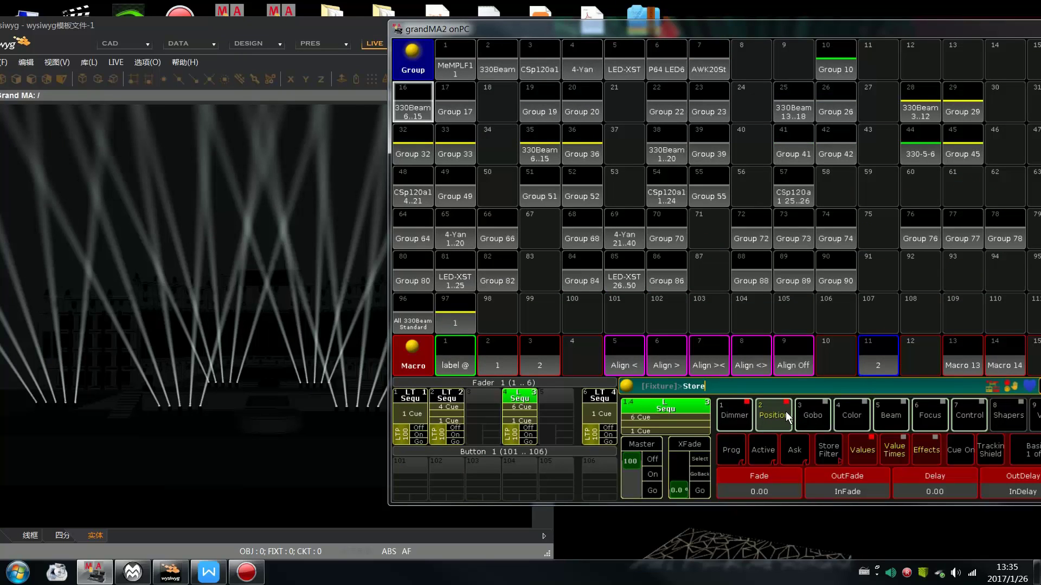
left_click(567, 398)
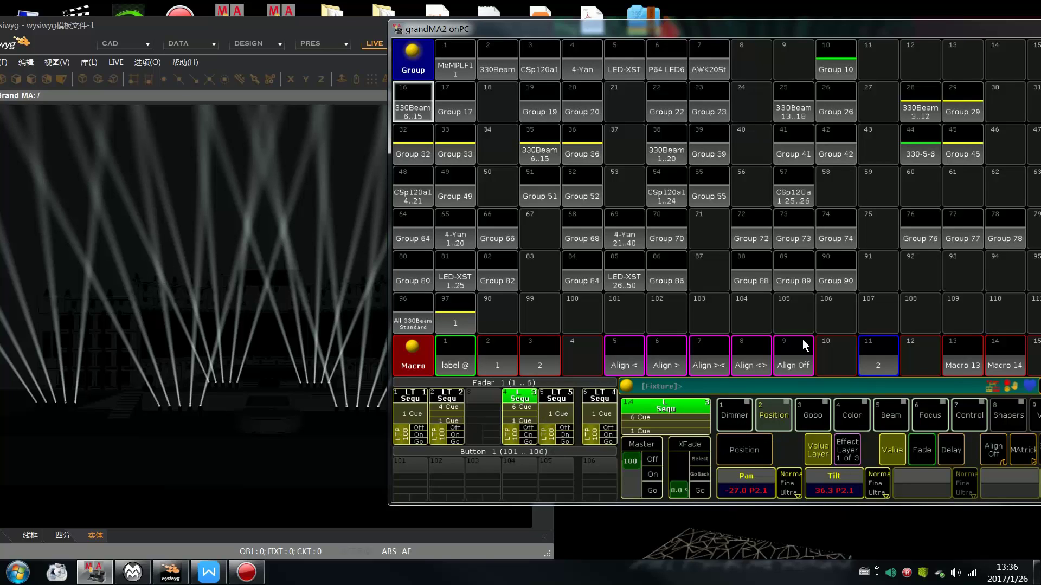
- Set the selected beams' Color1 to red and store the look on executor 5
left_click_drag(780, 39, 672, 38)
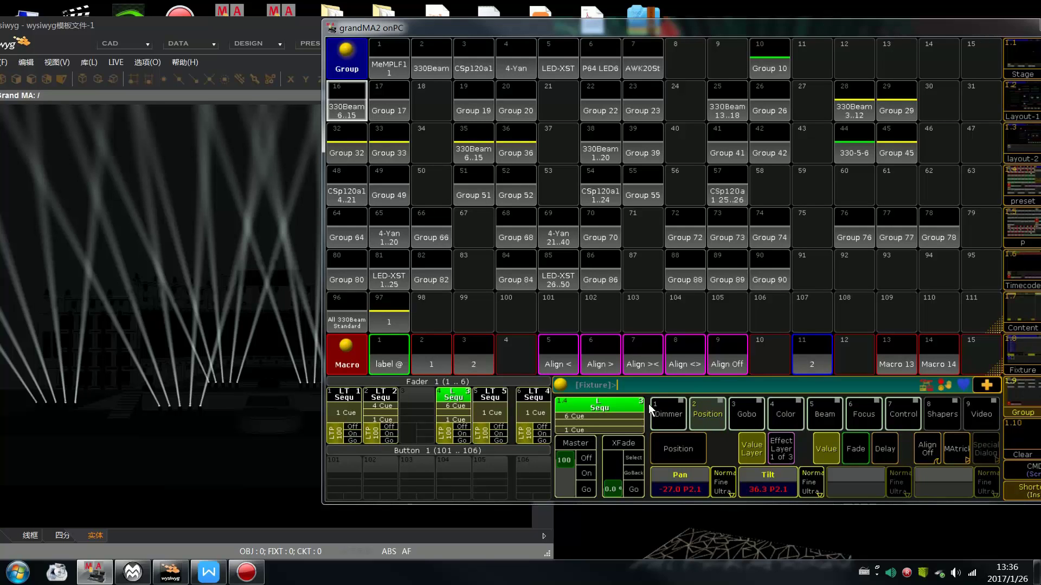
left_click(797, 416)
left_click(681, 492)
left_click(770, 254)
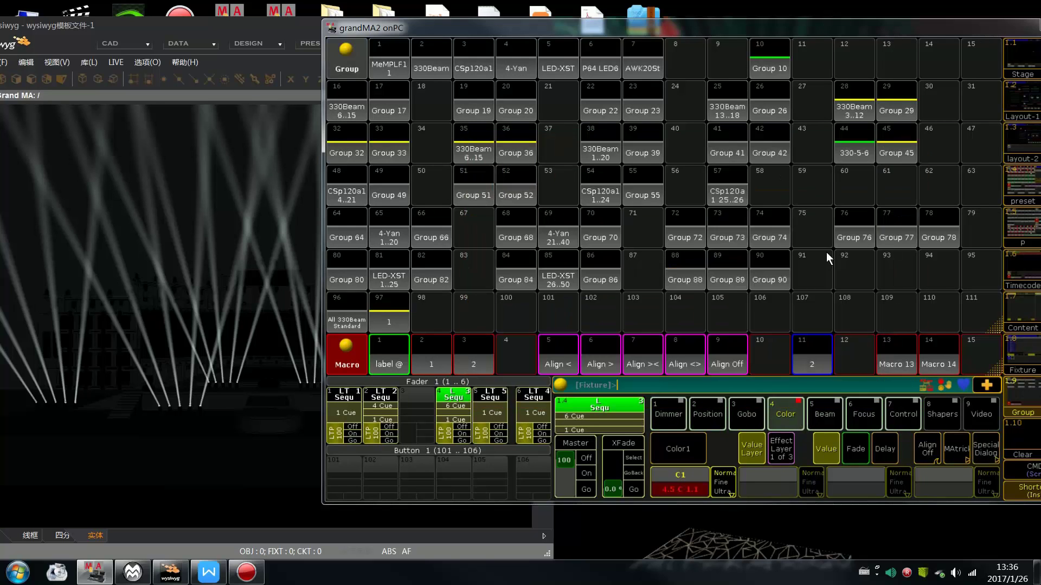
key("s")
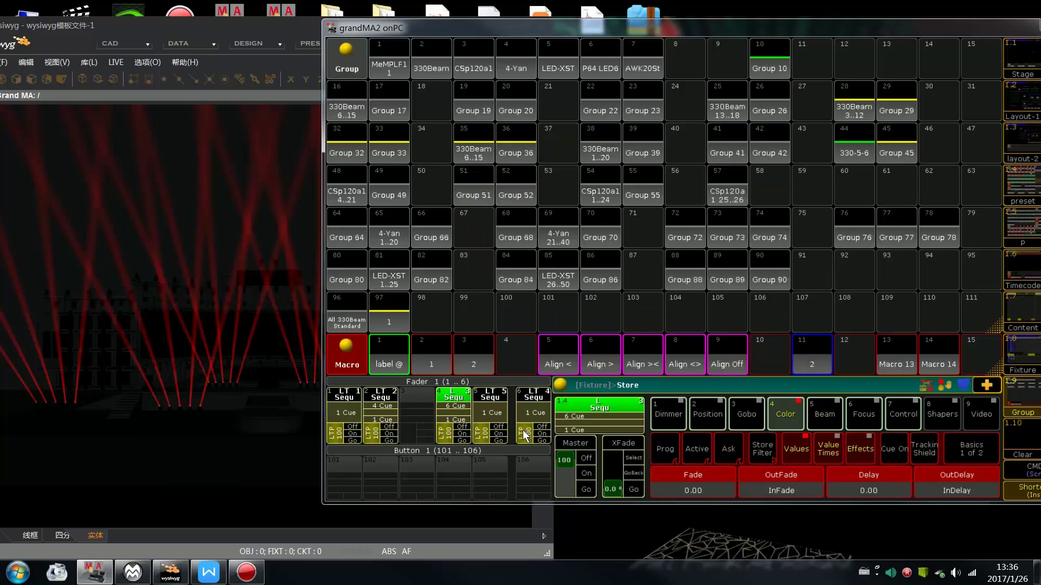
left_click(477, 413)
left_click(783, 287)
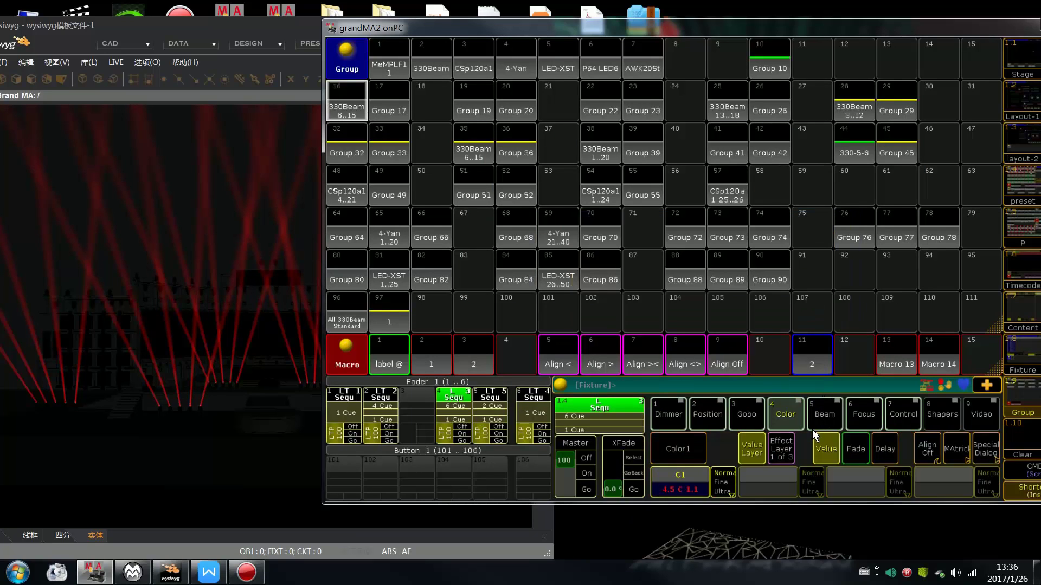
- Set Prism1 of the selected beams to 100.0 Prism
left_click(825, 414)
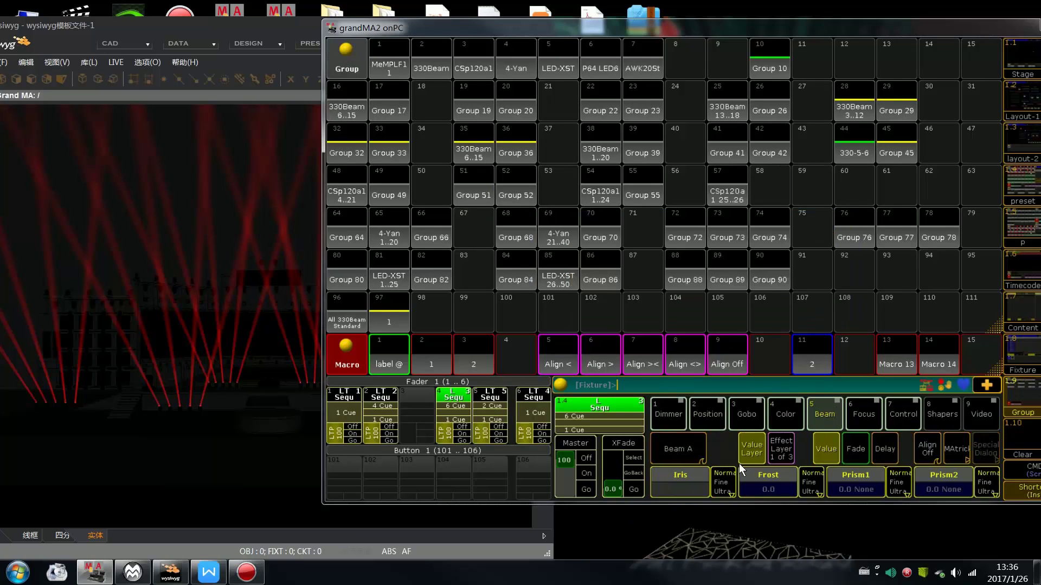
left_click(829, 483)
left_click(841, 223)
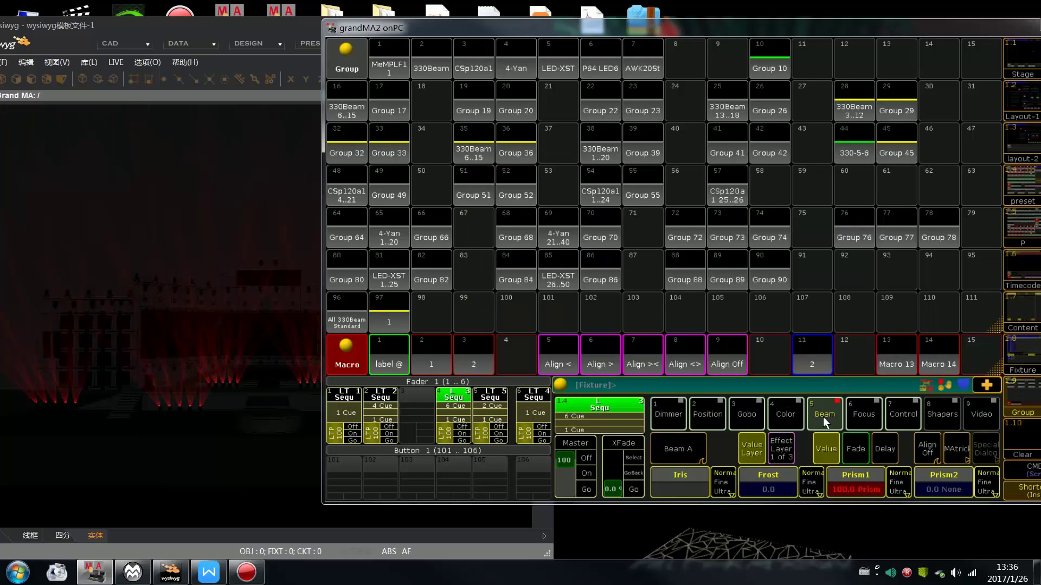
- Store the red beam look with the prism as another cue on executor 5
key("s")
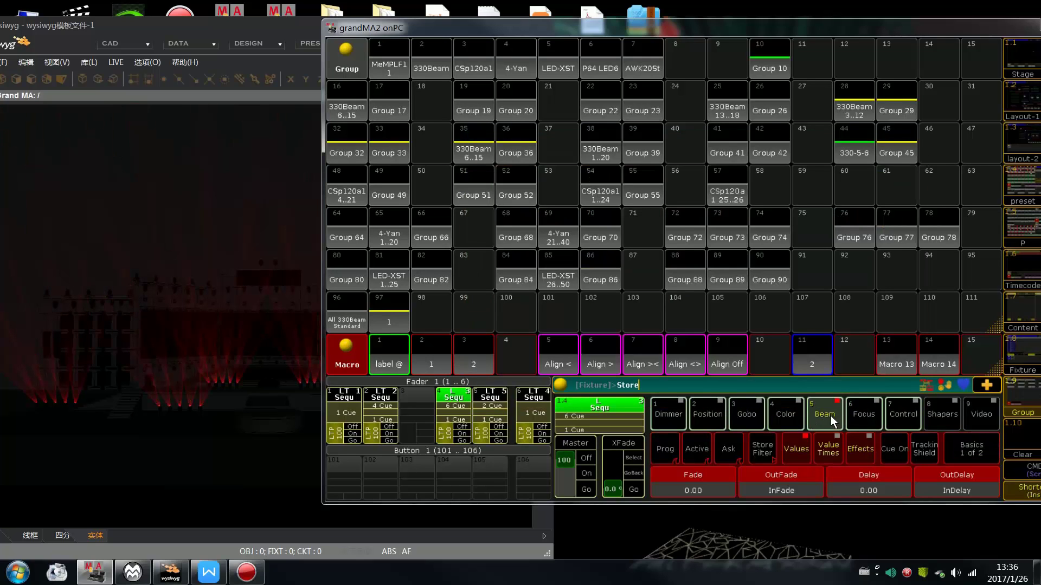
left_click(495, 413)
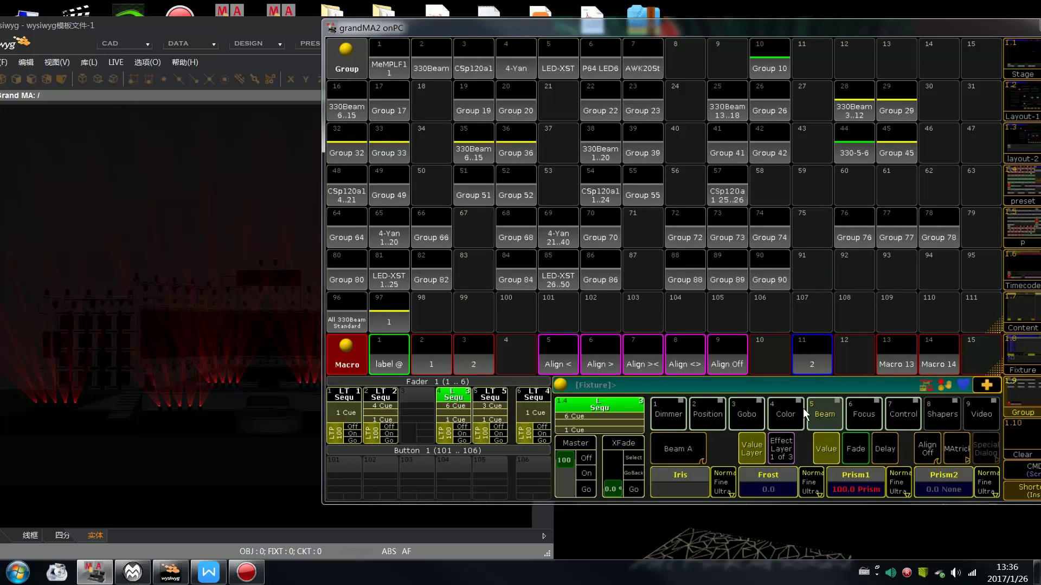
- Set the selected beams' Color1 to yellow (20.1 C 1.6) and store the look as a further cue on executor 5
left_click(778, 413)
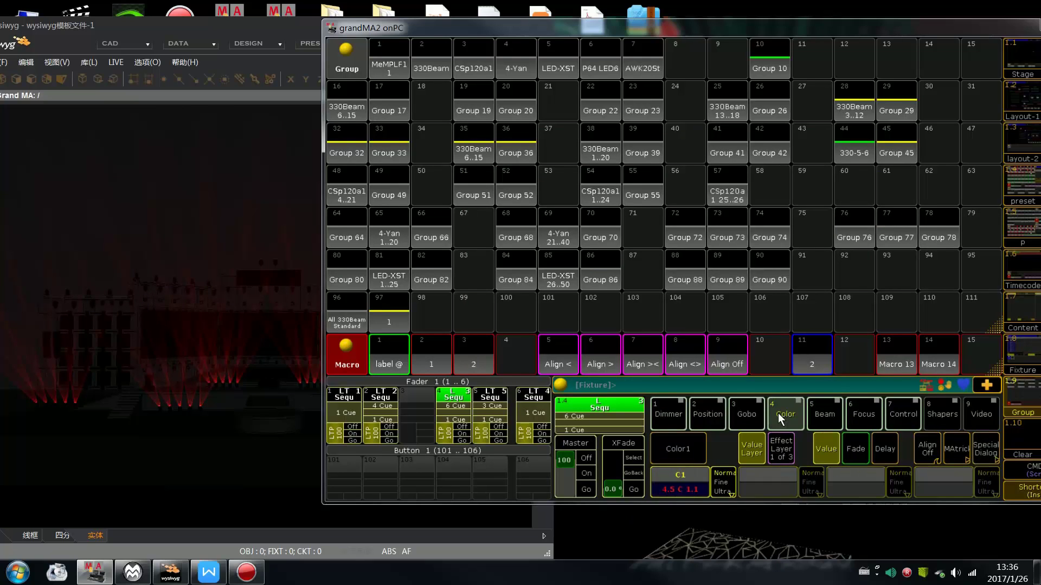
left_click(697, 483)
key("Escape")
key("s")
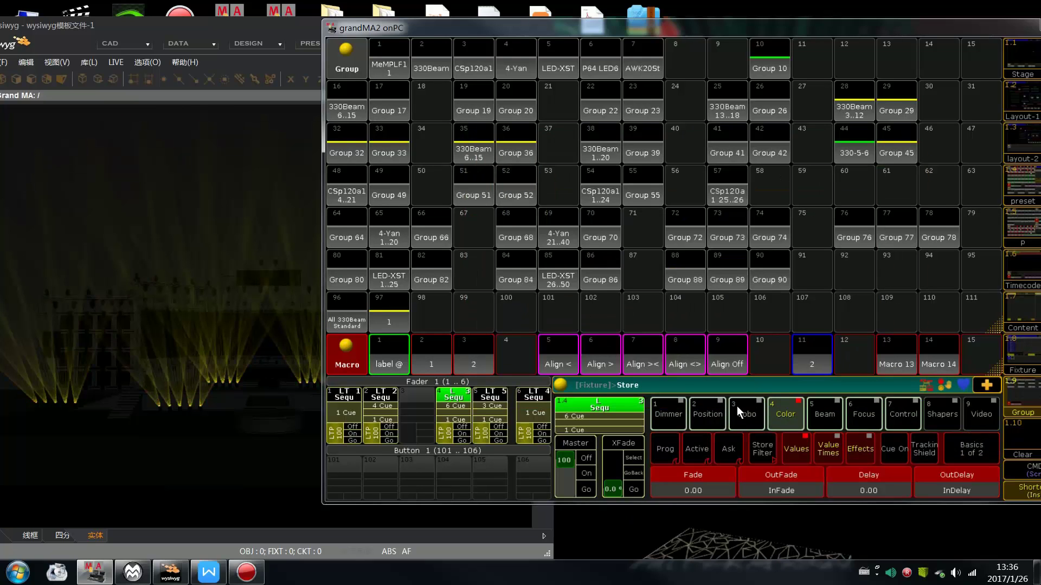
left_click(504, 401)
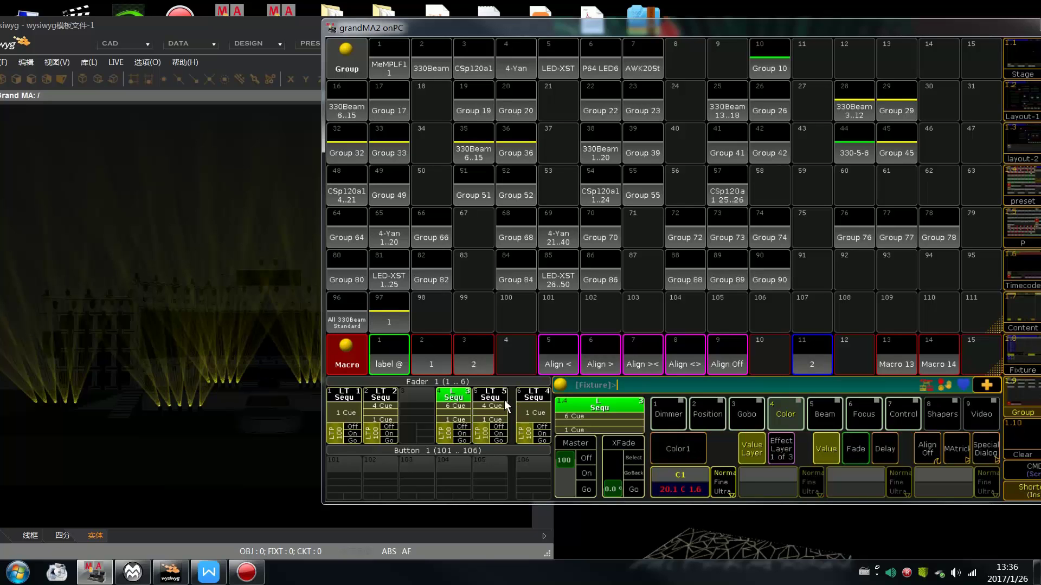
- Clear the programmer and play cues 1 to 4 on executor 5 with the wysiwyg stage view uncovered to preview each look
left_click(499, 440)
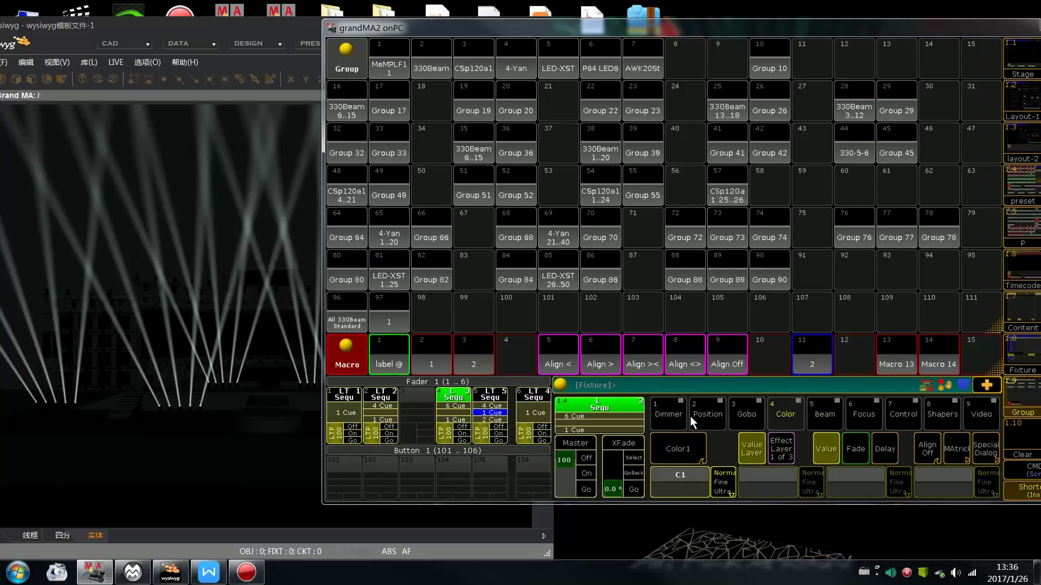
left_click_drag(420, 33, 564, 28)
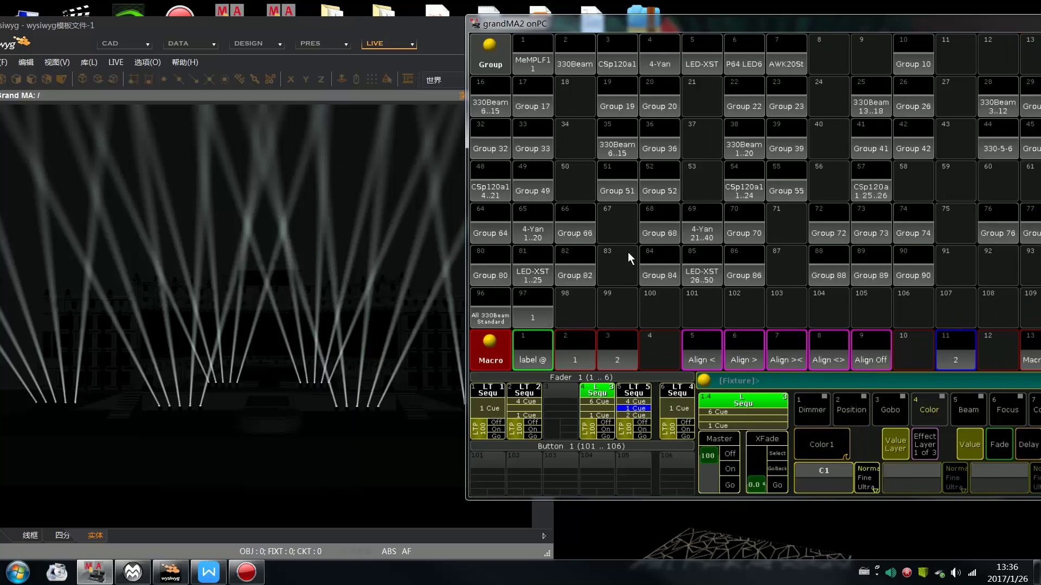
left_click(644, 437)
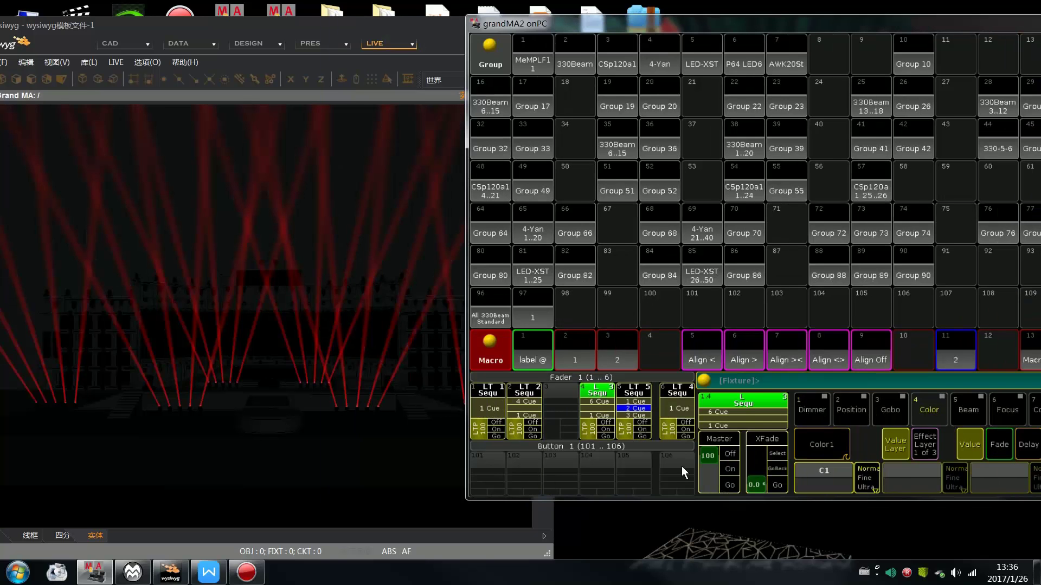
left_click(646, 436)
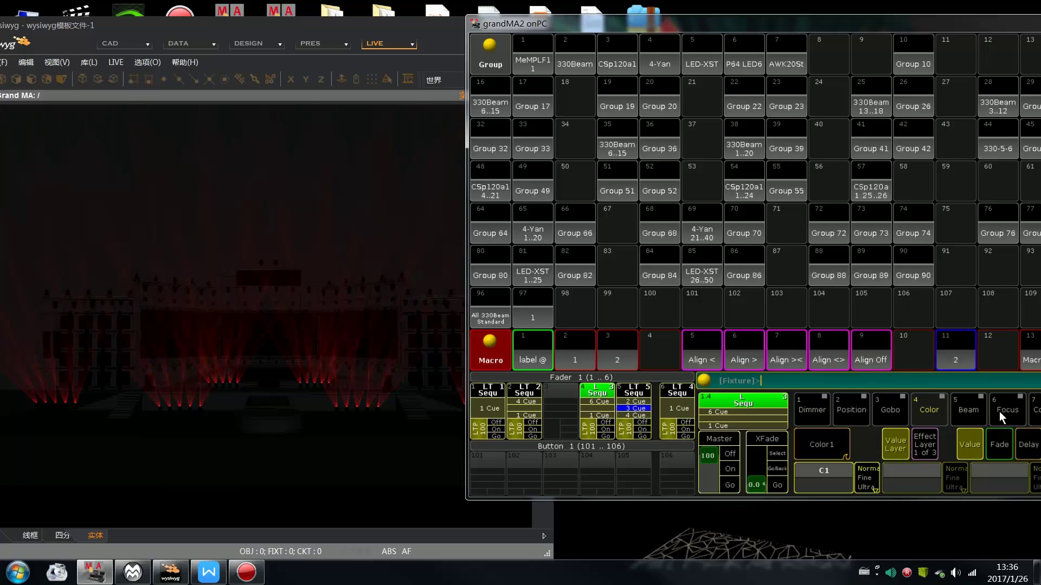
left_click(648, 435)
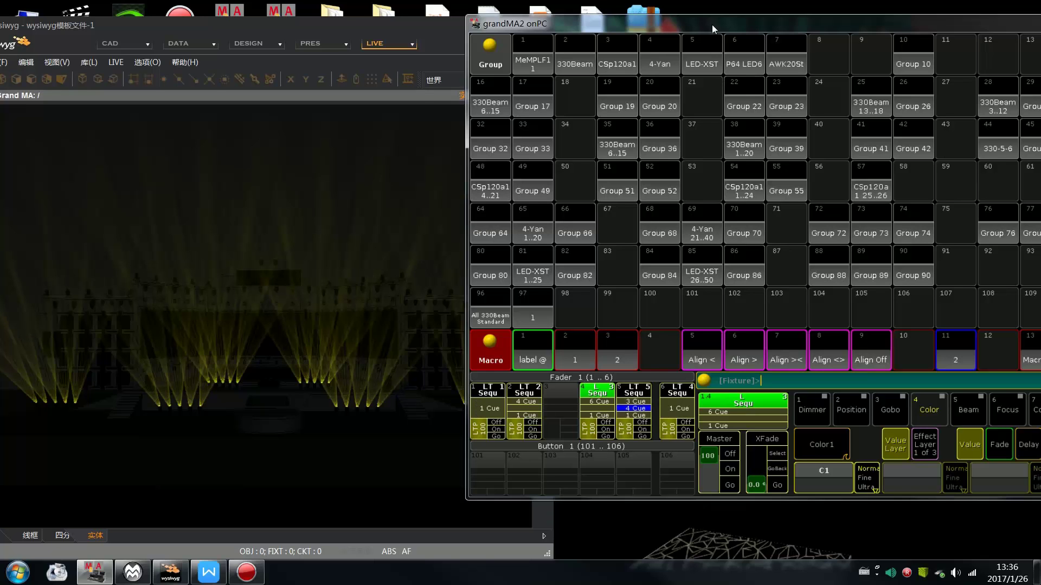
left_click_drag(711, 24, 436, 26)
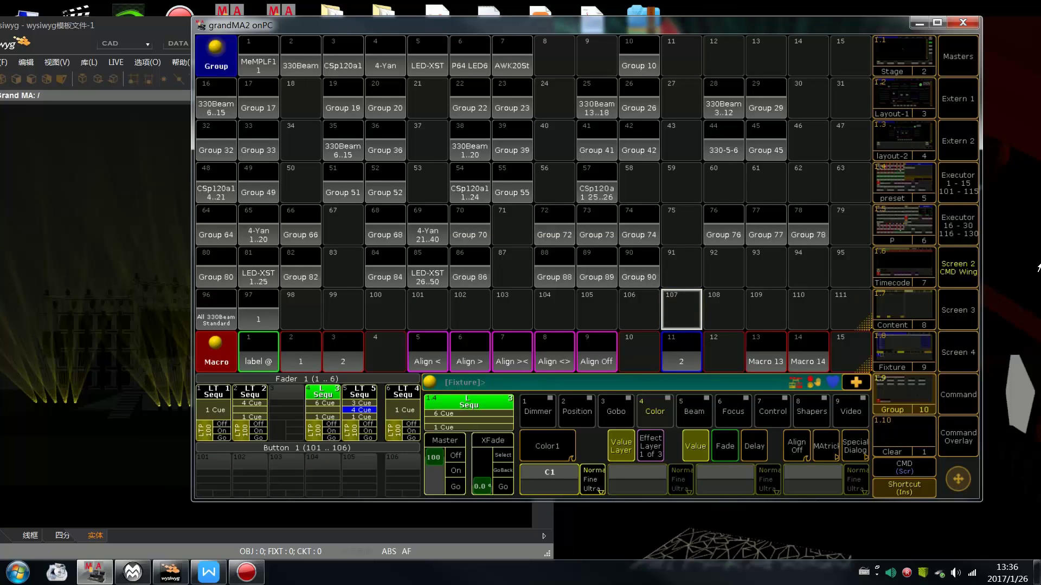
left_click(564, 301)
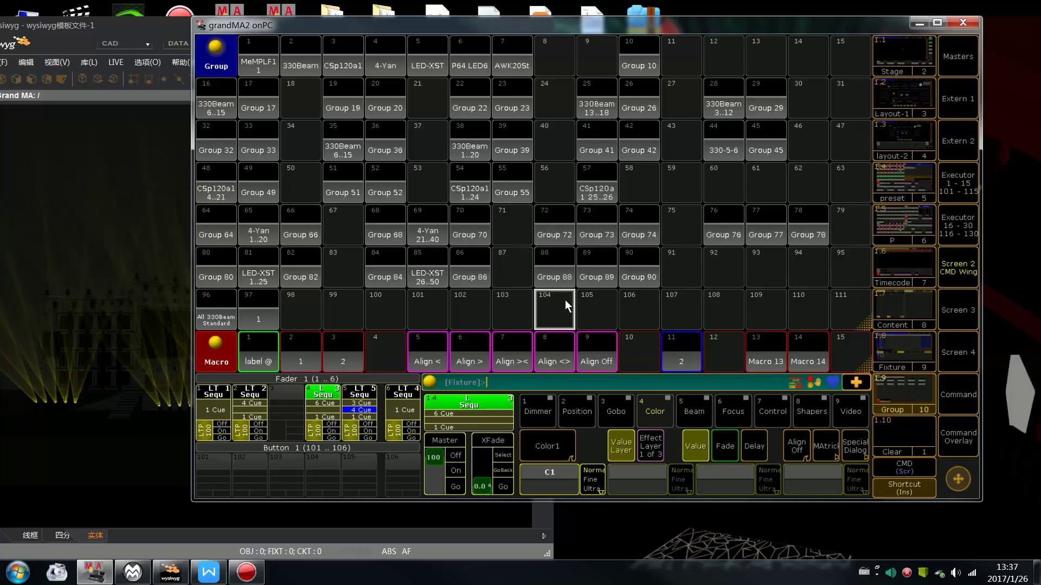